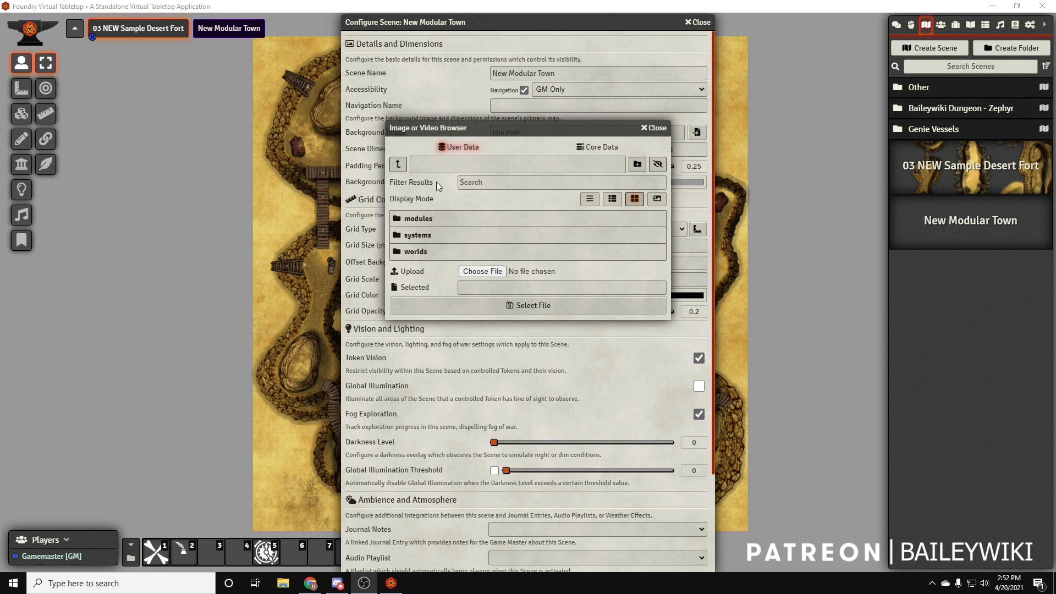
Browse the user data to modules/baileywiki-maps-premium-towns/maps/townsquare/terrains for the scene's background image
left_click(419, 219)
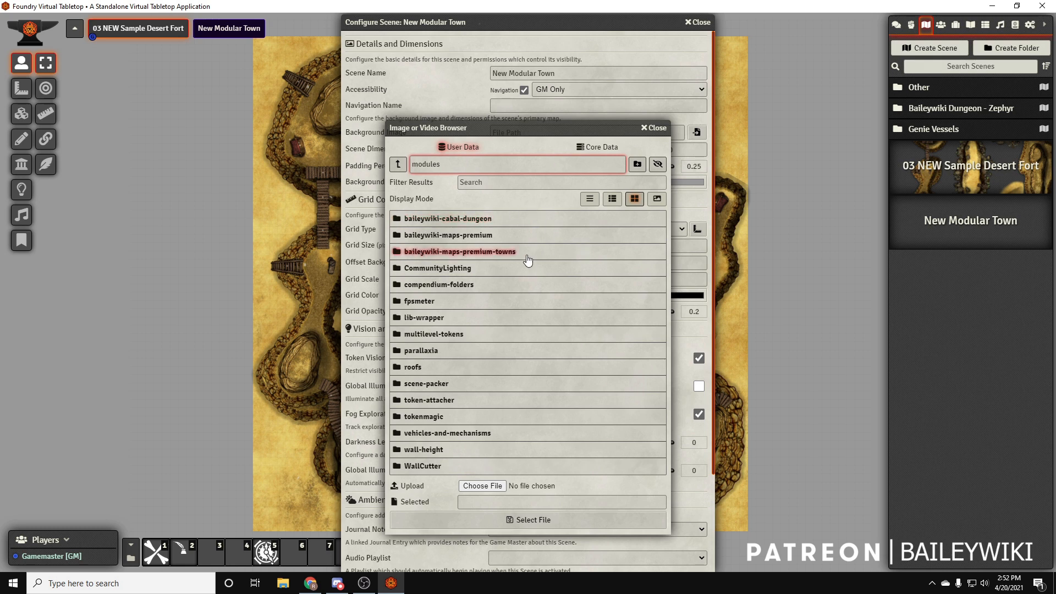
left_click(501, 252)
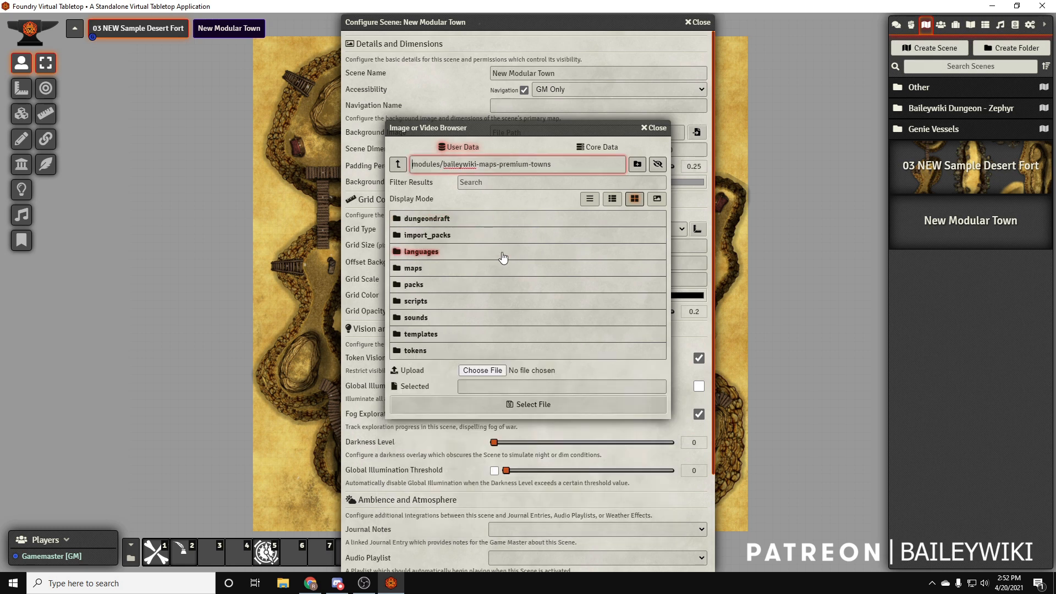
left_click(413, 269)
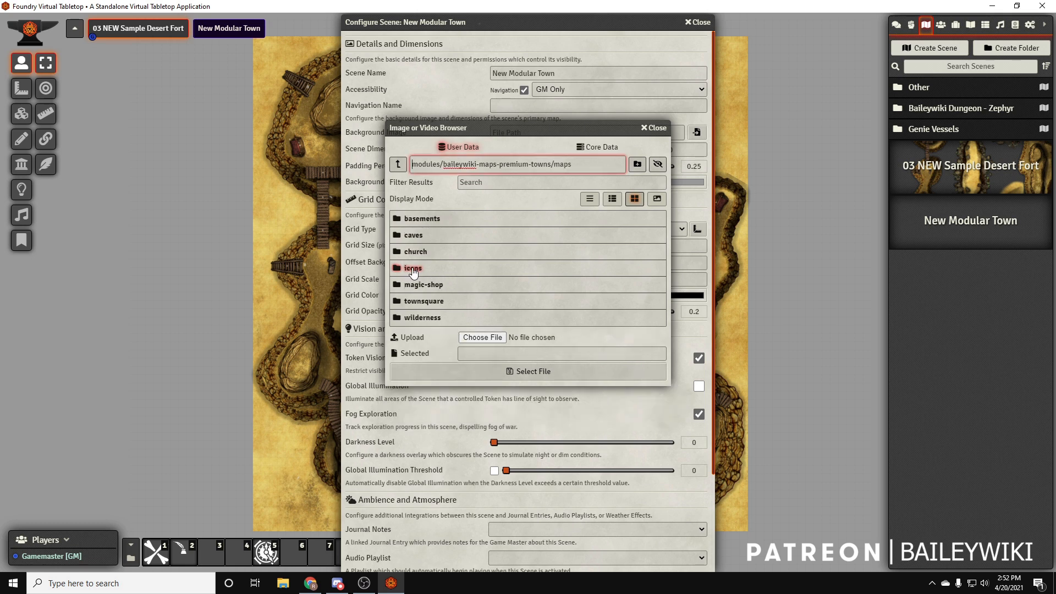
left_click(422, 304)
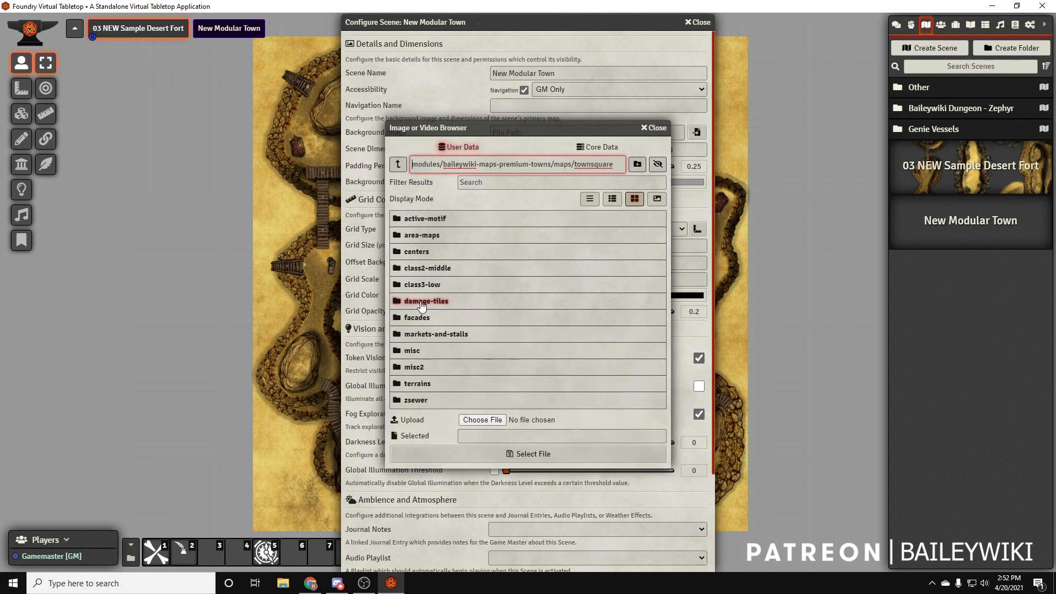
left_click(418, 385)
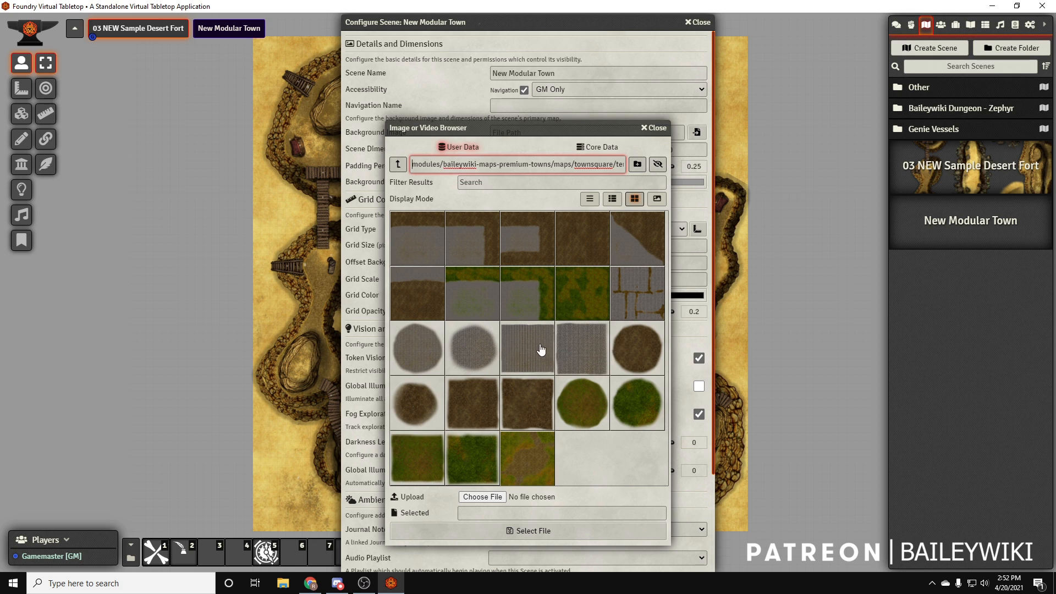
Choose cobble-grass-05.webp as the background image, with the files shown as thumbnail tiles
left_click(585, 302)
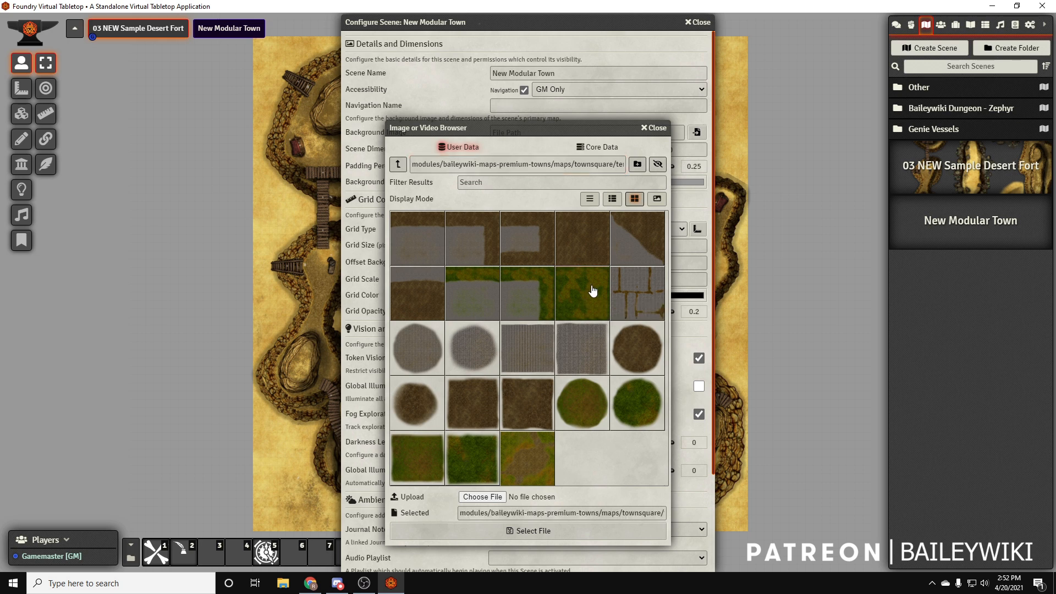
left_click(589, 200)
left_click(613, 175)
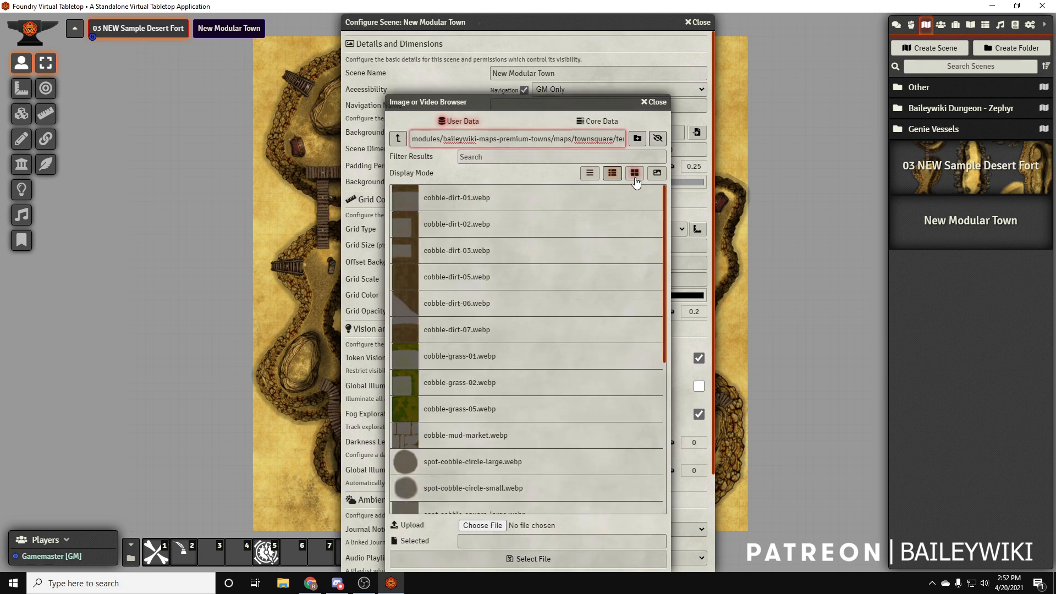
left_click(638, 175)
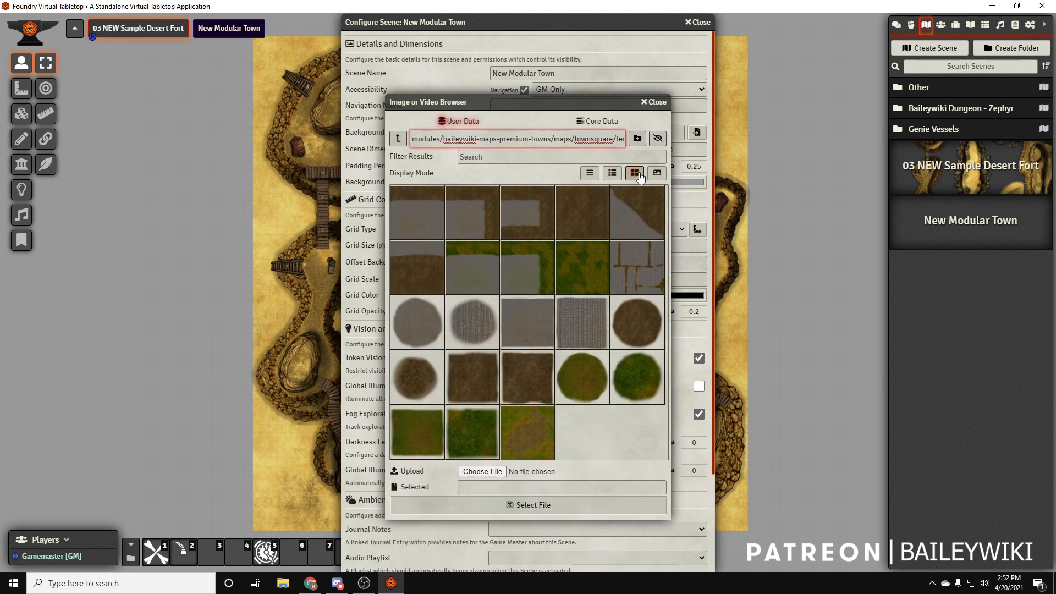
left_click(587, 271)
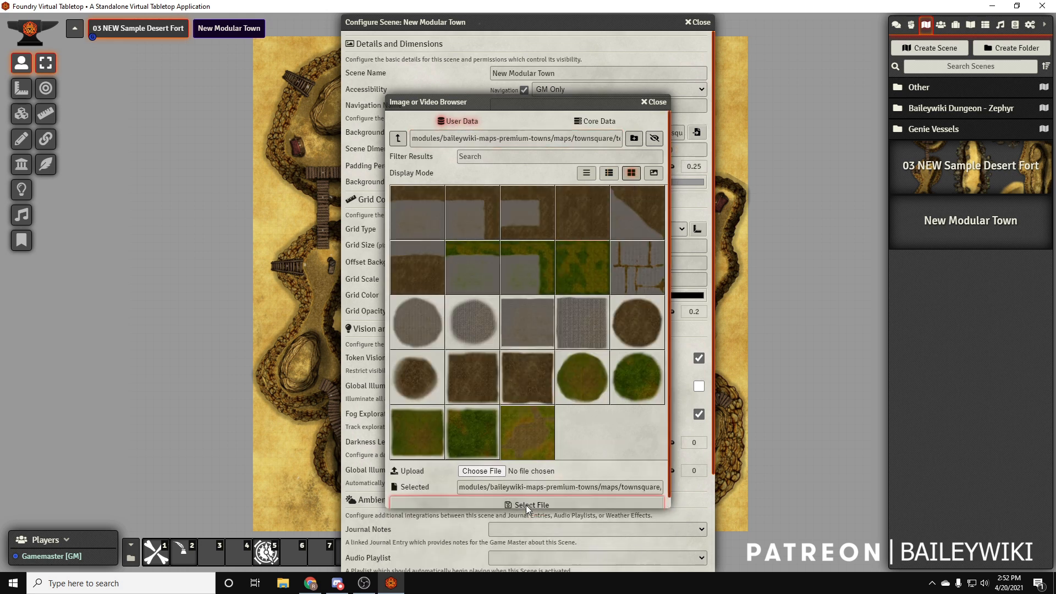
left_click(525, 505)
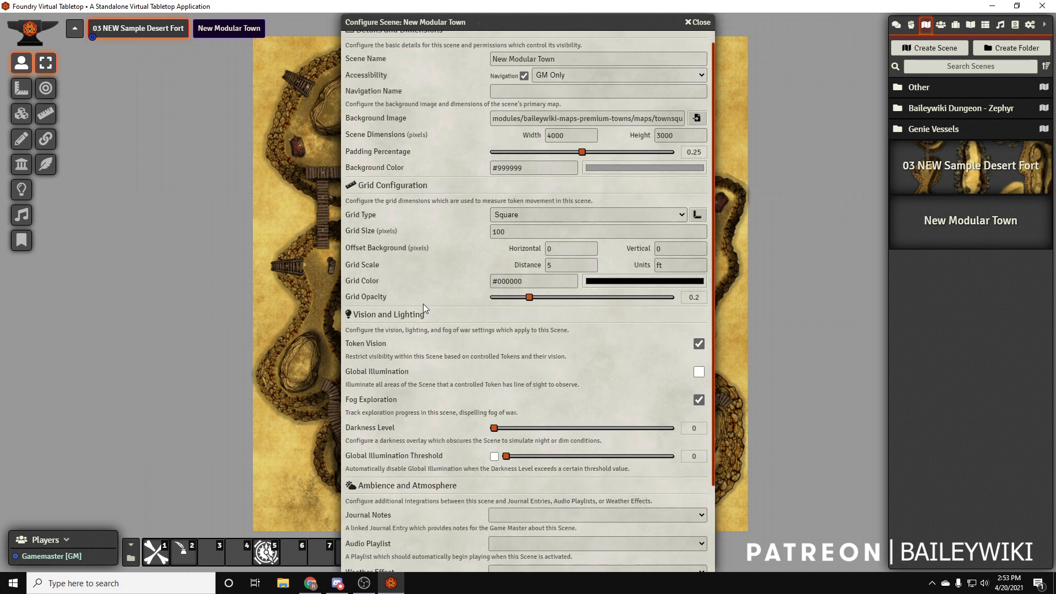
Save the New Modular Town scene configuration and accept the scene dimension change
scroll(440, 384, "down", 3)
left_click(497, 558)
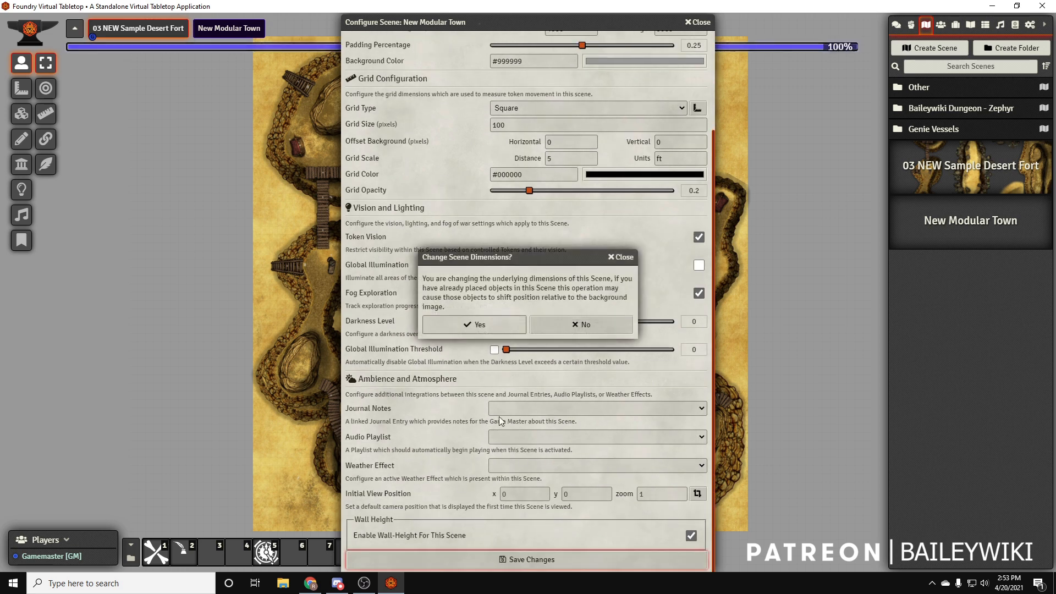
left_click(488, 326)
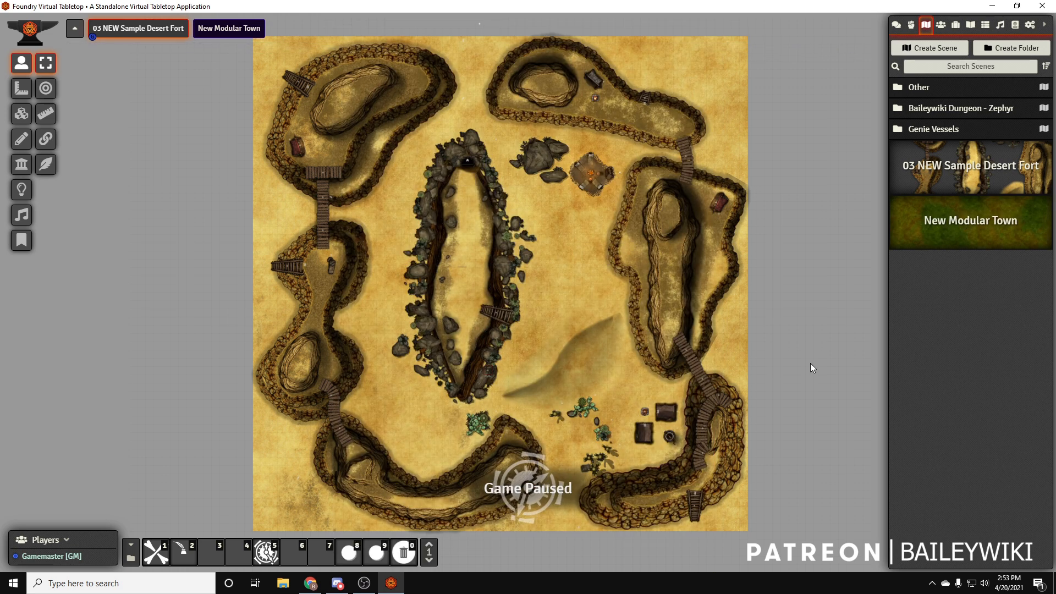
Activate the New Modular Town scene so that its whole grass map is in view
right_click(952, 230)
left_click(909, 280)
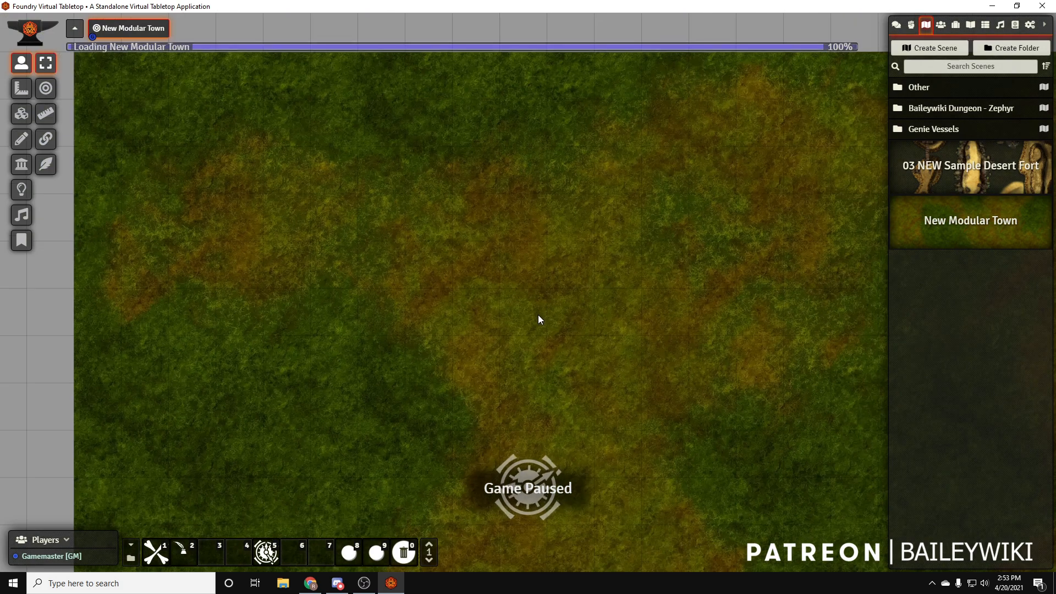
scroll(527, 259, "down", 4)
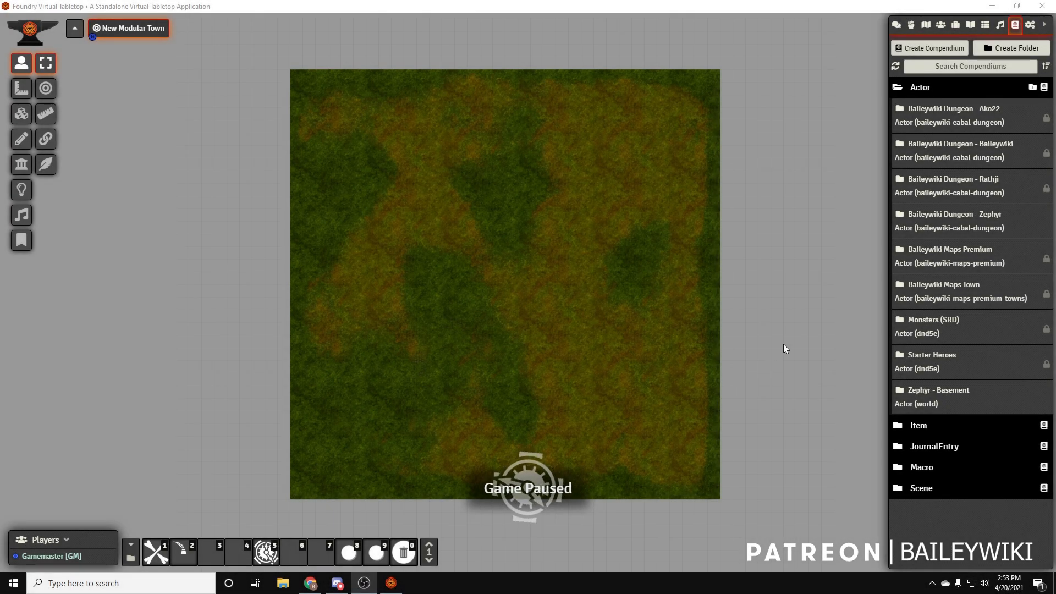
Open the Baileywiki Maps Town actor compendium and collapse its Tactical subfolder, keeping the main assets folder expanded
left_click(952, 290)
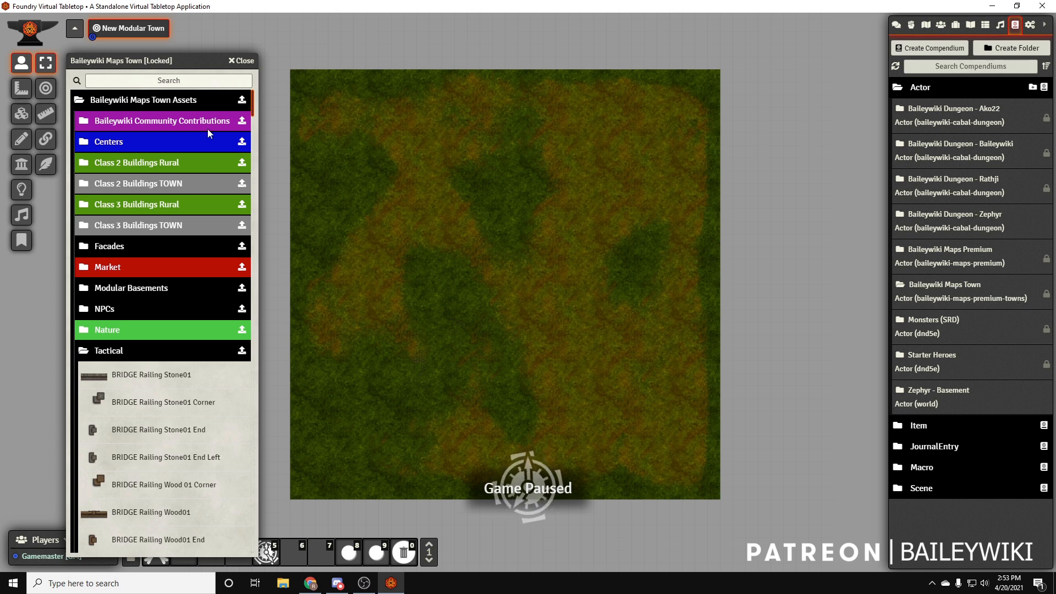
left_click_drag(196, 67, 253, 62)
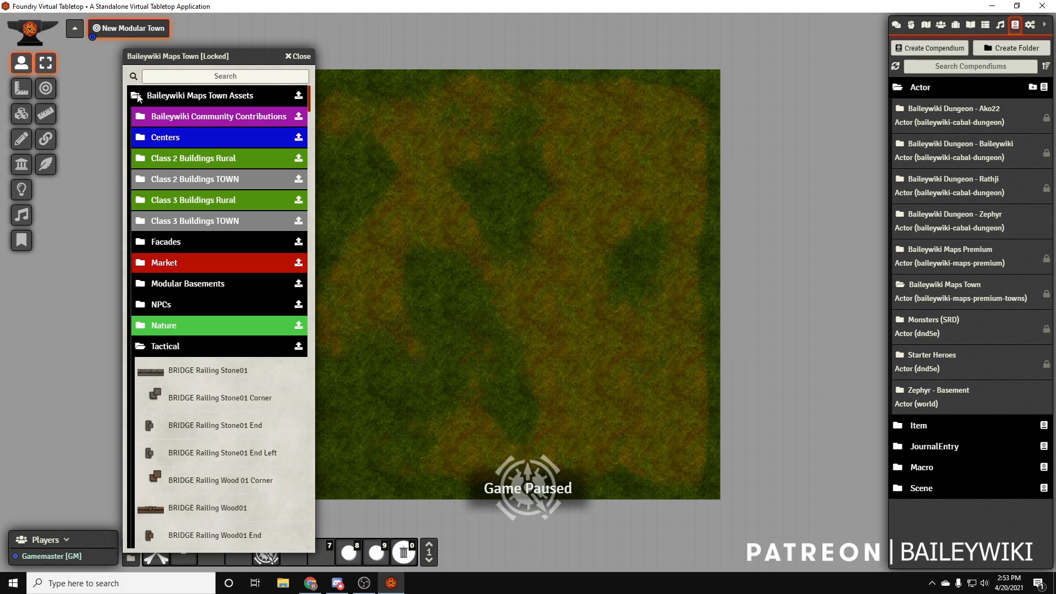
scroll(249, 352, "down", 3)
left_click(147, 298)
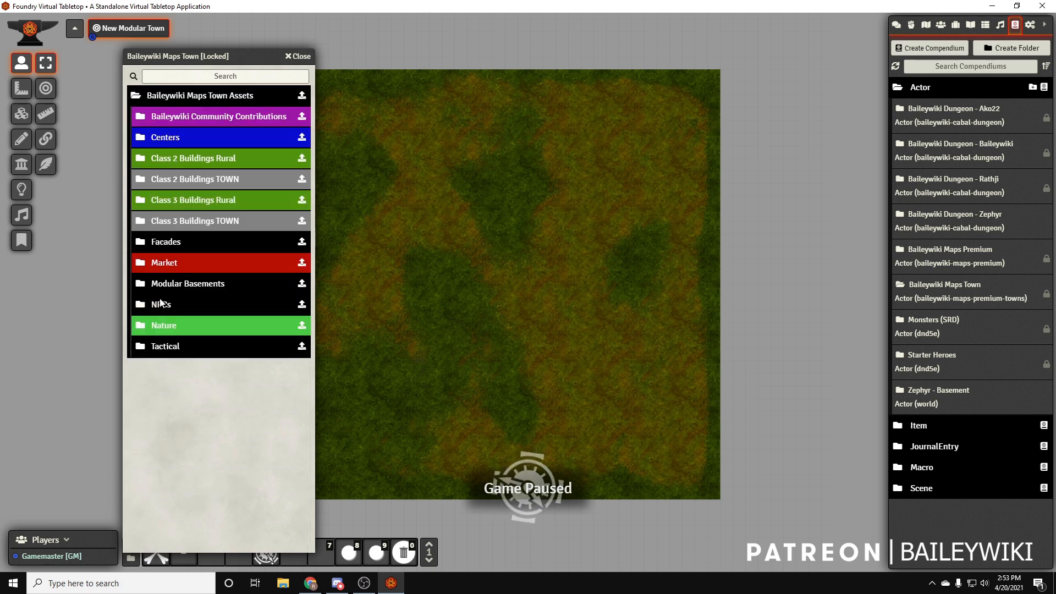
left_click(230, 98)
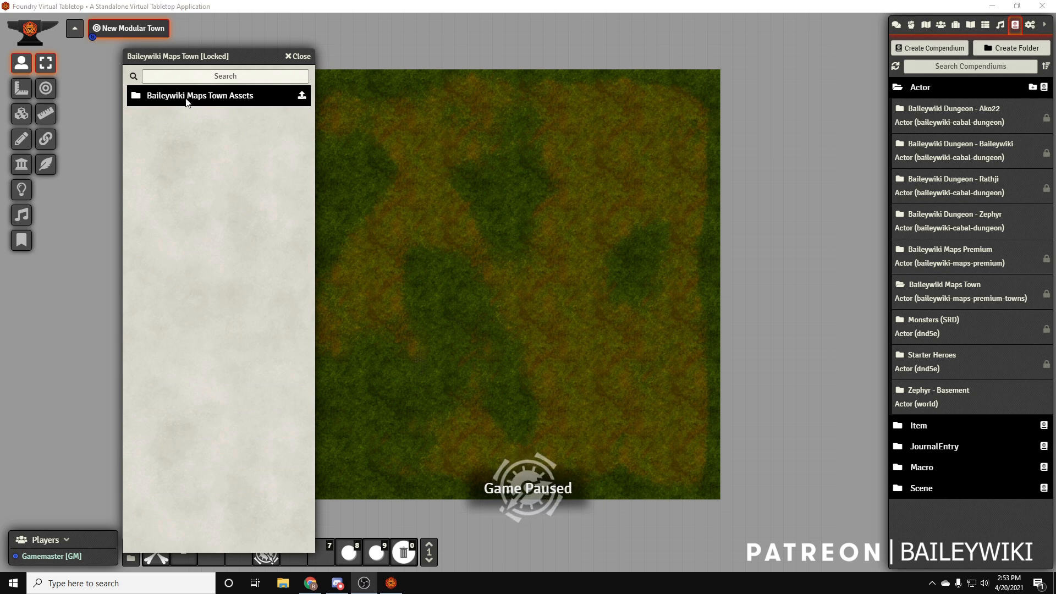
left_click(186, 99)
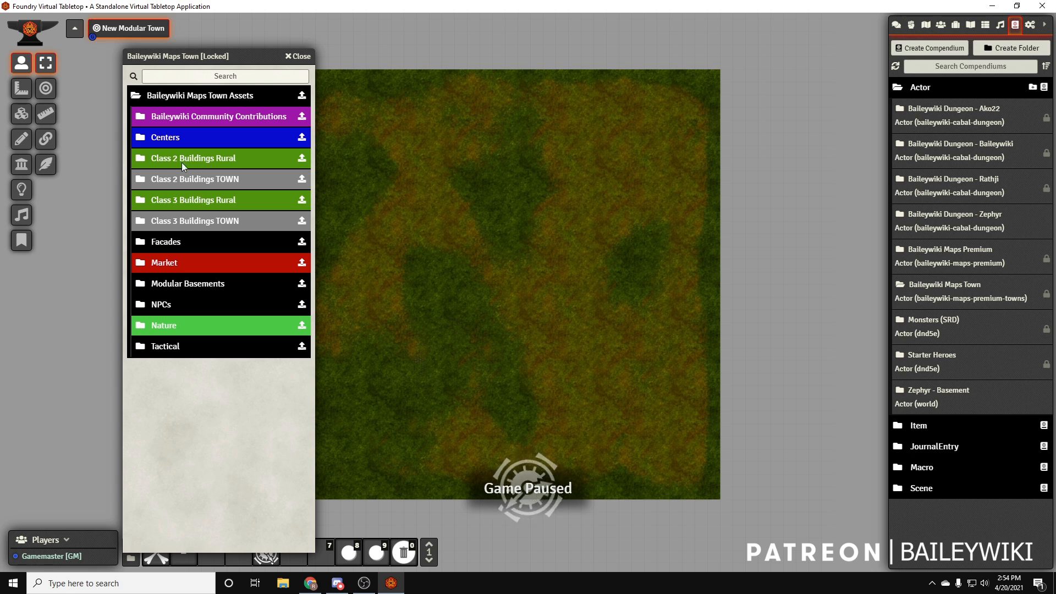
Expand the Class 3 Buildings Rural folder and place the RURAL C303 Undertaker building on the map's upper right area
left_click(187, 202)
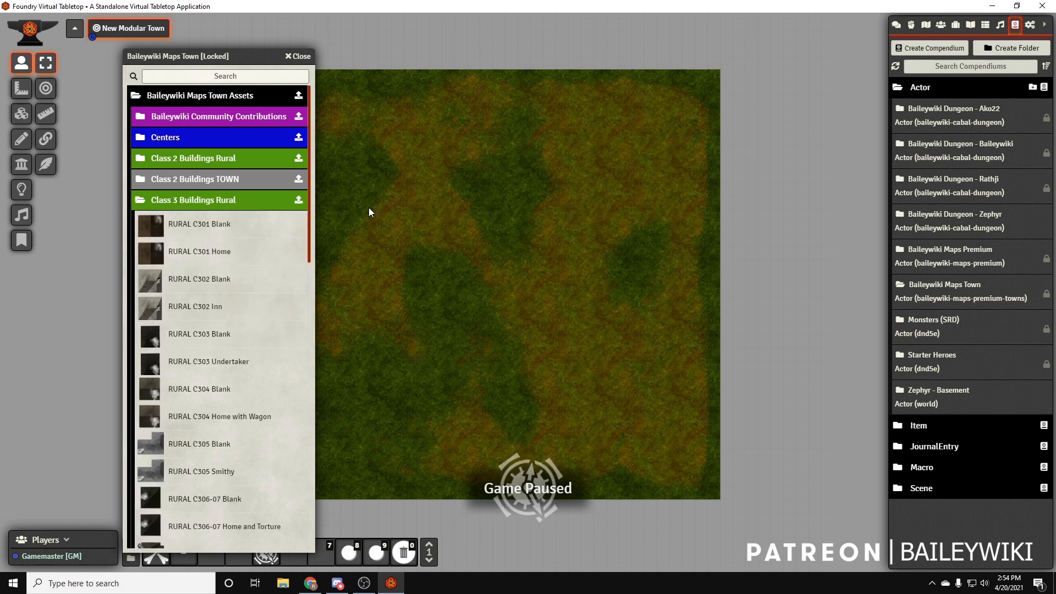
scroll(231, 257, "down", 1)
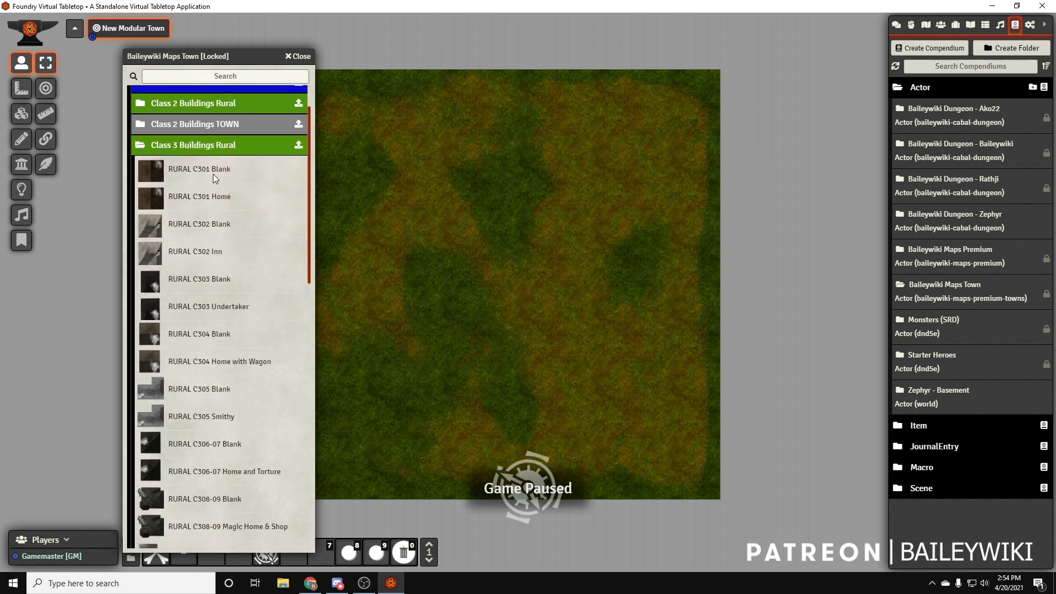
scroll(227, 216, "down", 1)
scroll(231, 193, "down", 1)
scroll(256, 224, "up", 2)
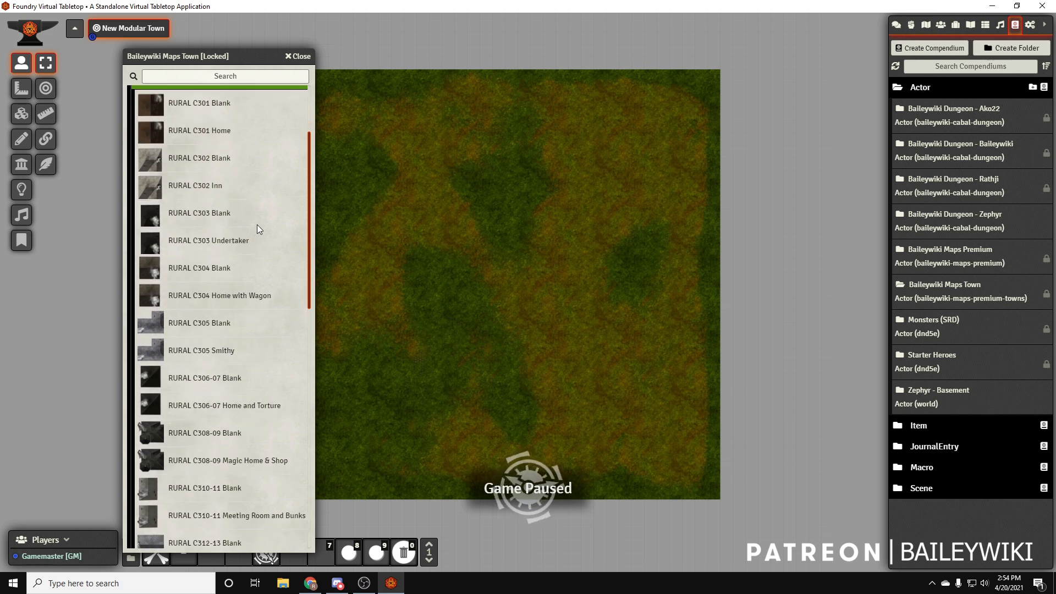
scroll(256, 224, "down", 1)
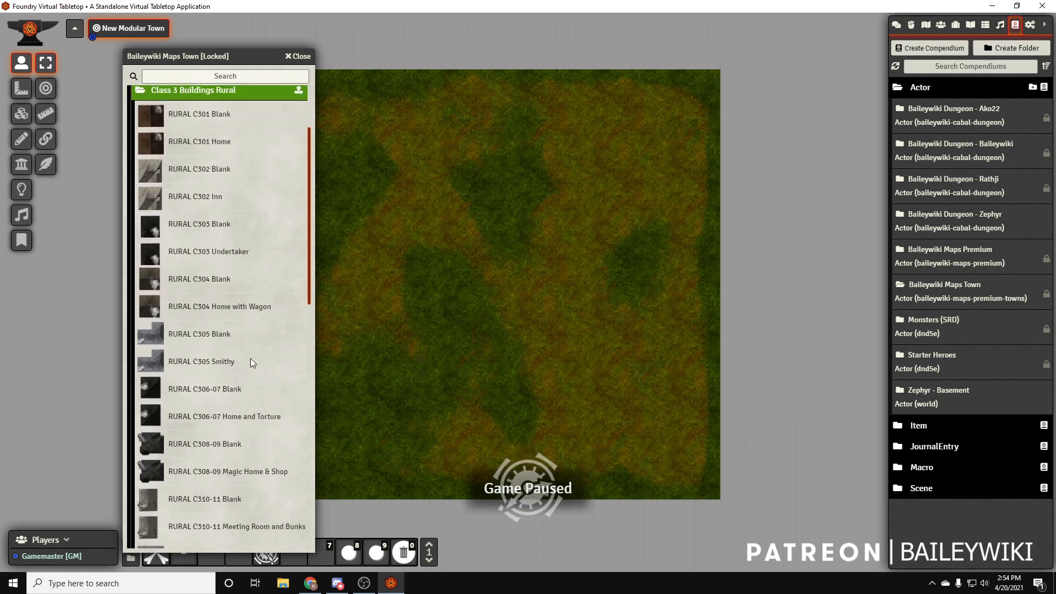
scroll(255, 338, "down", 1)
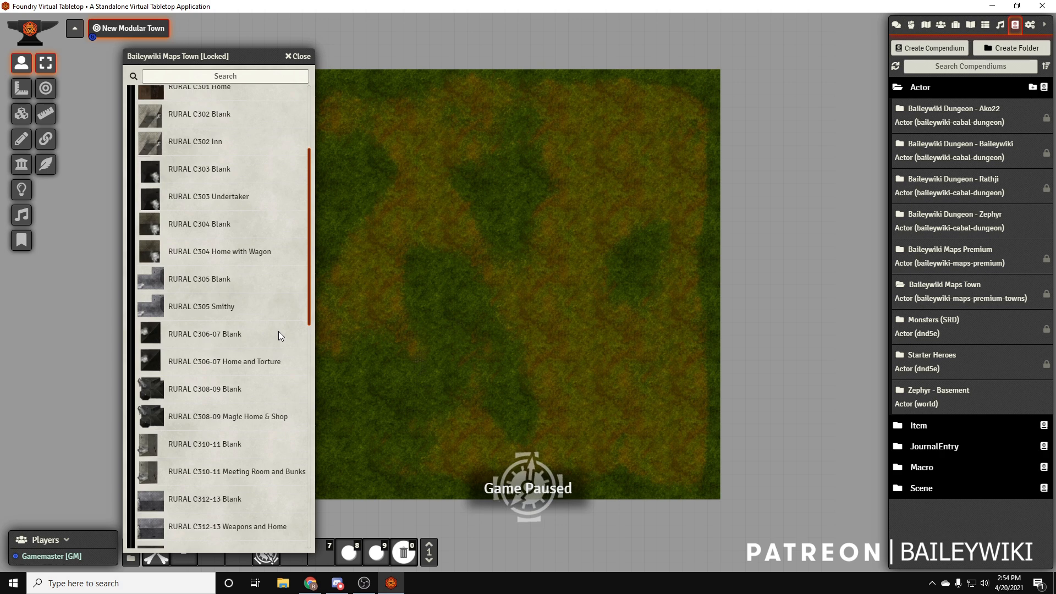
scroll(257, 218, "up", 1)
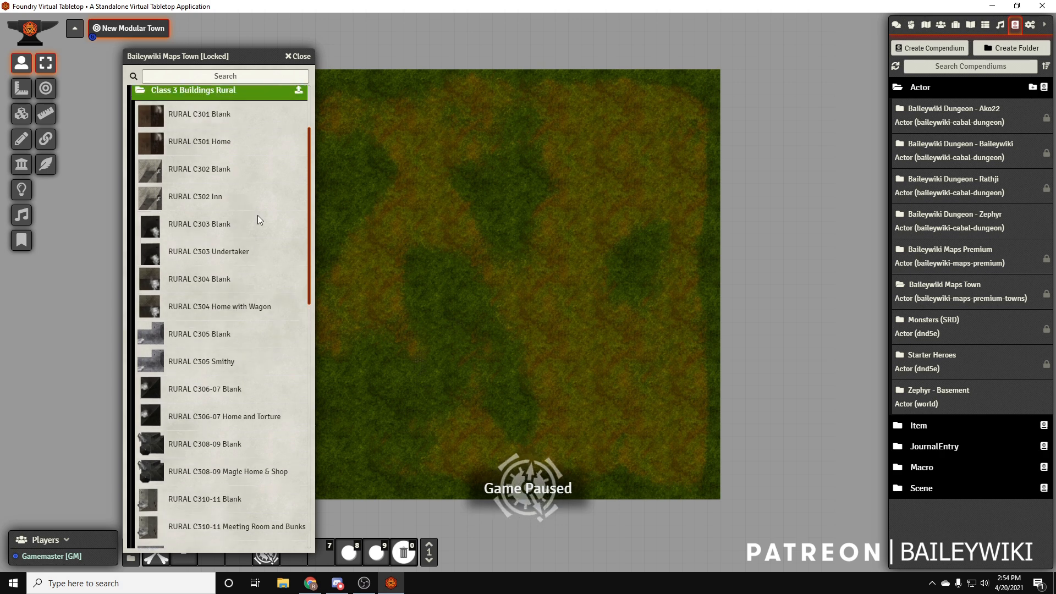
left_click_drag(258, 259, 630, 192)
Place the RURAL C304 Home with Wagon building in the upper left area of the map
scroll(600, 217, "up", 4)
scroll(538, 312, "down", 2)
left_click_drag(230, 311, 495, 198)
scroll(291, 223, "up", 1)
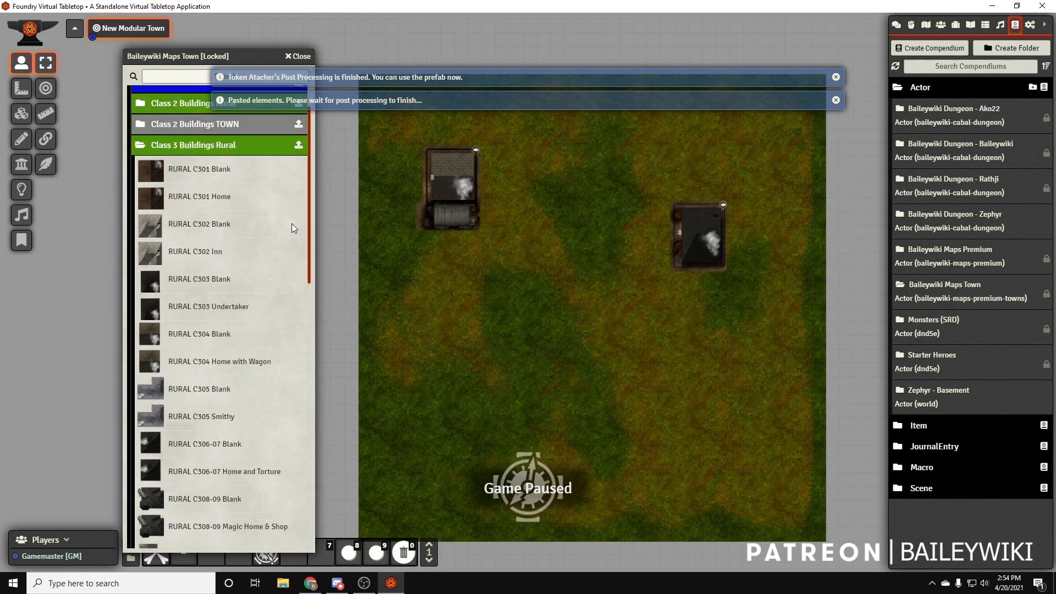
Place the RURAL C308-09 Magic Home & Shop building in the lower left area of the map
scroll(289, 246, "down", 2)
scroll(284, 275, "down", 2)
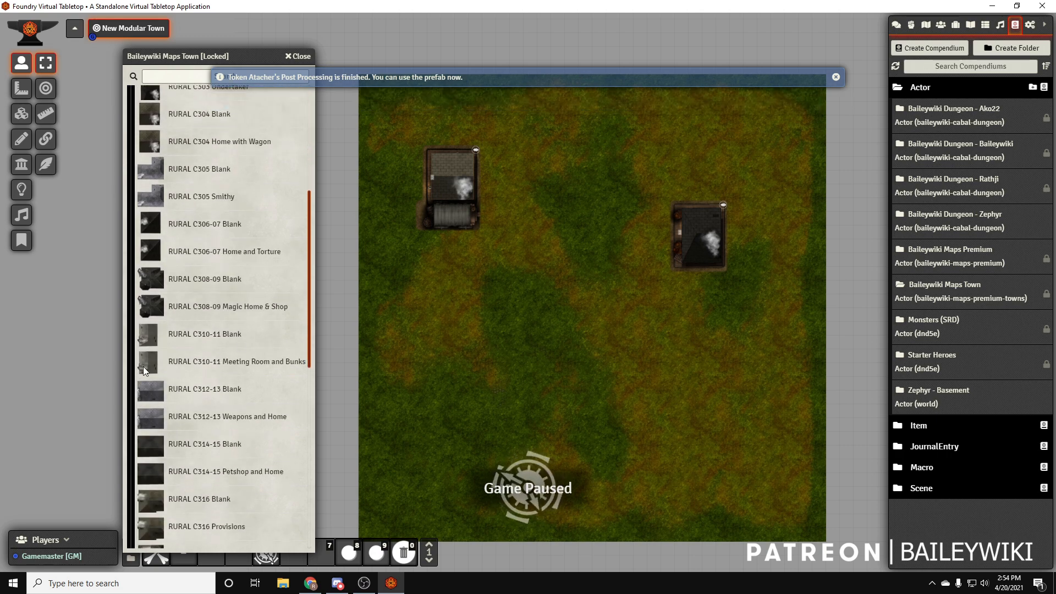
scroll(223, 368, "down", 1)
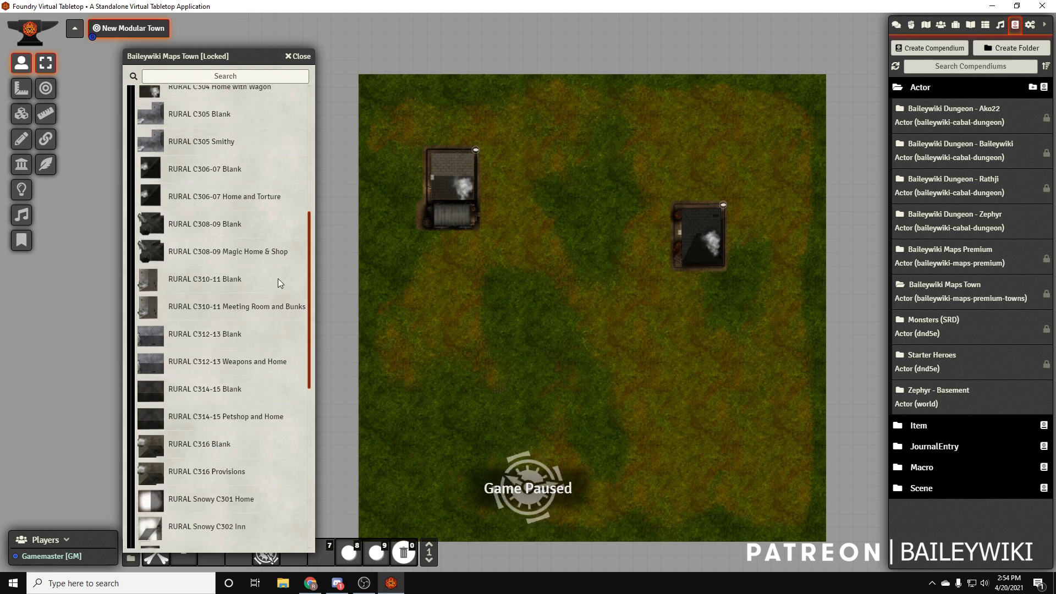
scroll(290, 256, "down", 1)
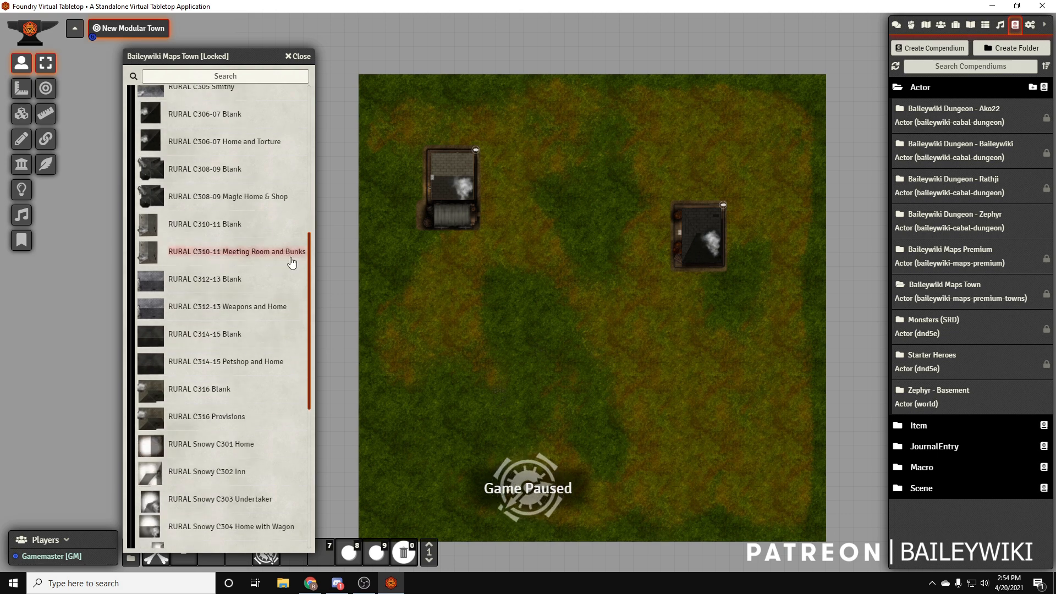
left_click_drag(269, 200, 531, 408)
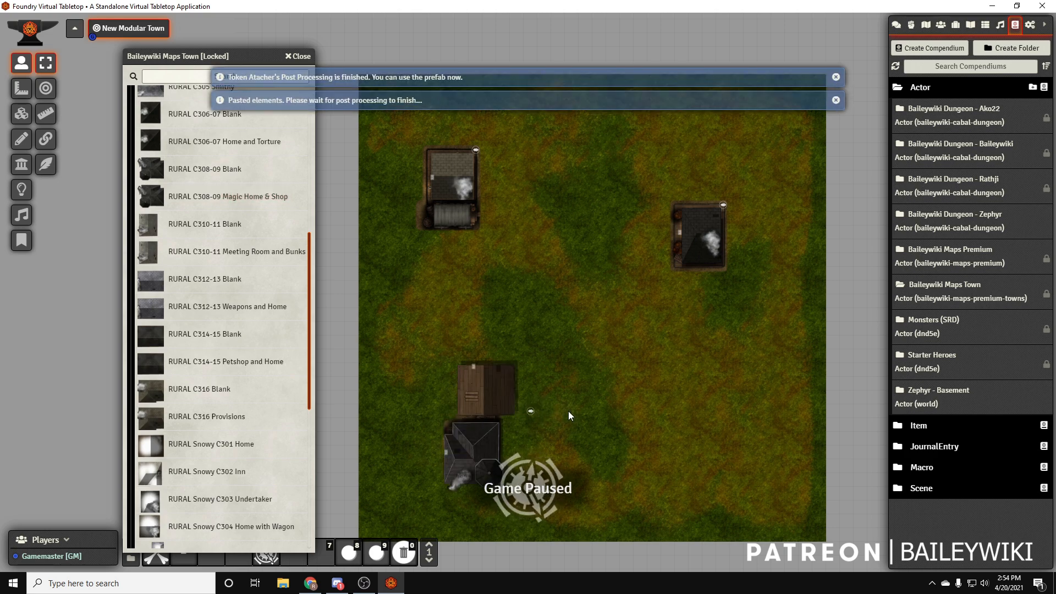
Place the Rural Hut Thatched Square just above and left of the undertaker building
scroll(301, 353, "down", 1)
scroll(273, 306, "down", 4)
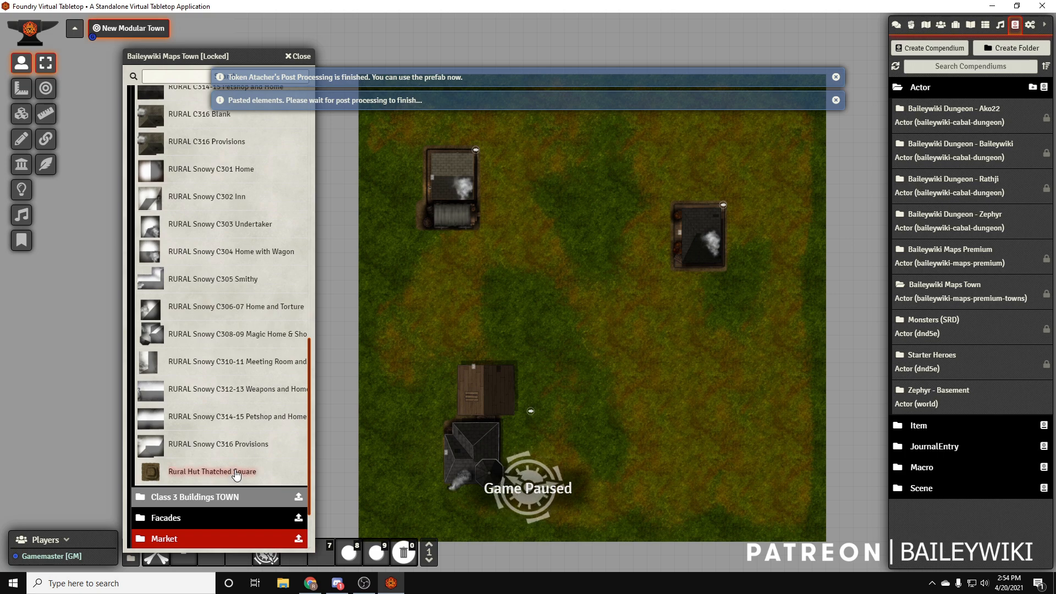
left_click_drag(226, 476, 435, 311)
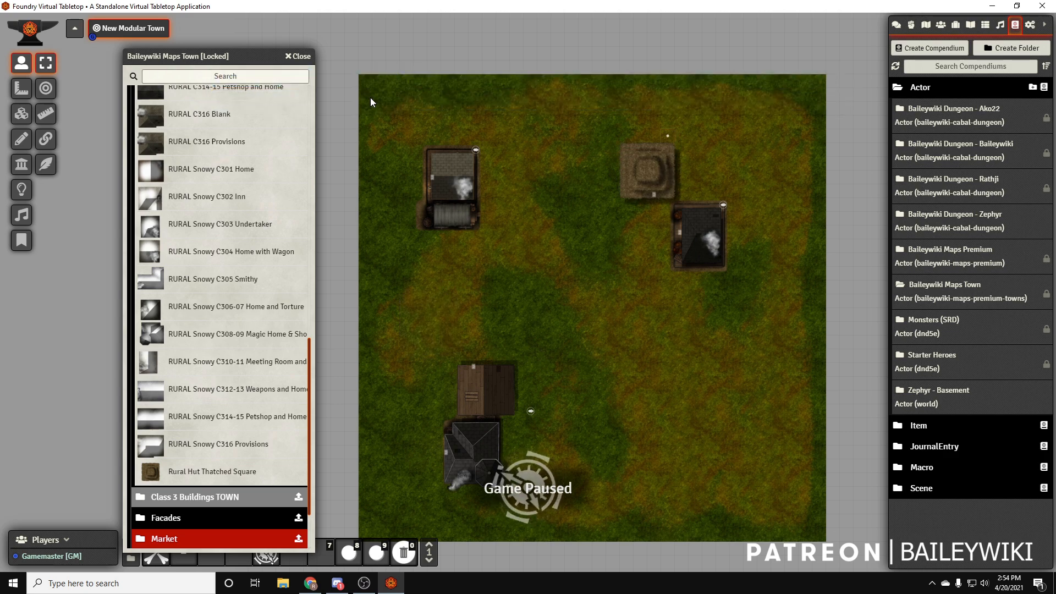
Collapse the Class 3 Buildings Rural folder and expand Class 2 Buildings Rural in the compendium
scroll(183, 277, "up", 8)
scroll(184, 277, "up", 5)
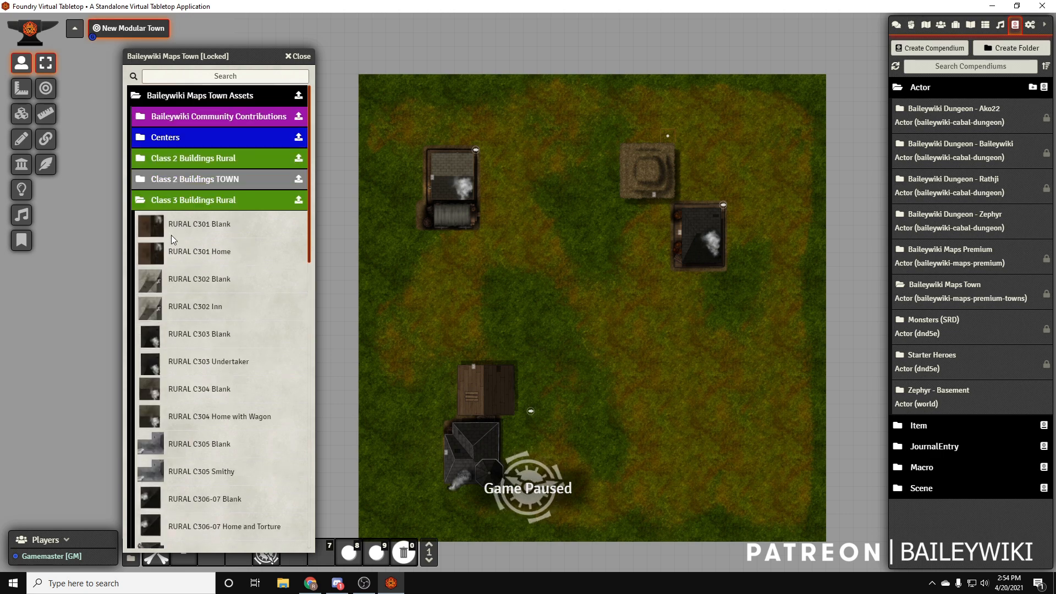
left_click(160, 202)
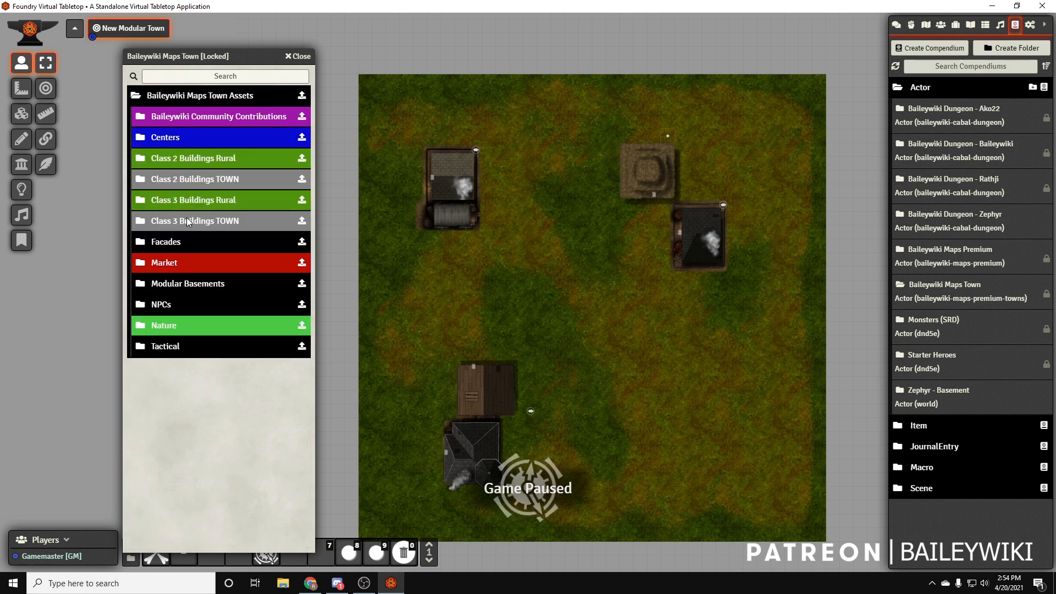
left_click(204, 159)
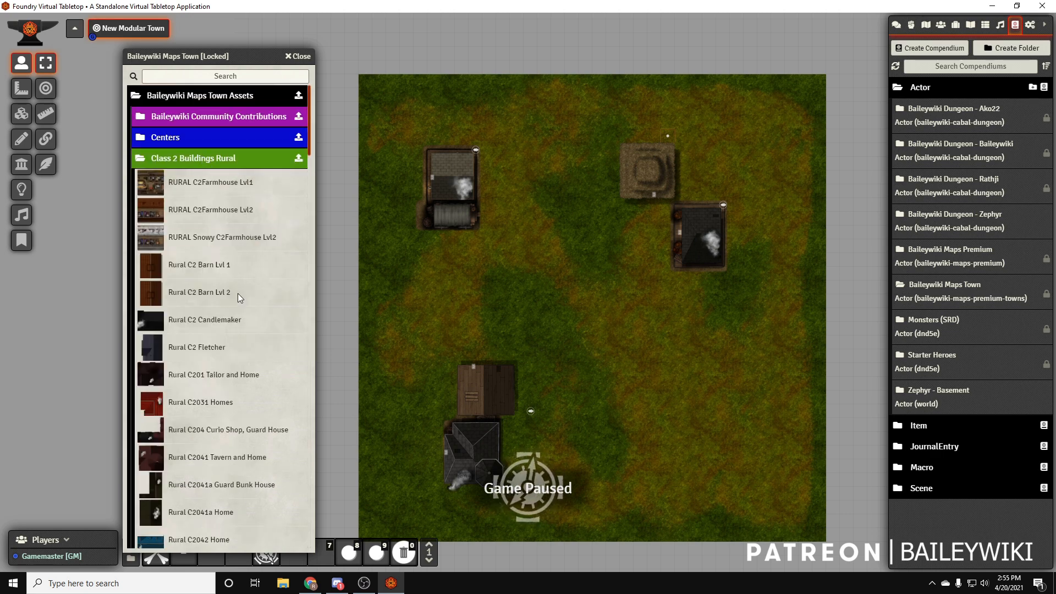
Place the Rural C20422 Wine Shop building in the lower right area of the map and close the compendium
scroll(239, 292, "down", 5)
scroll(243, 307, "down", 5)
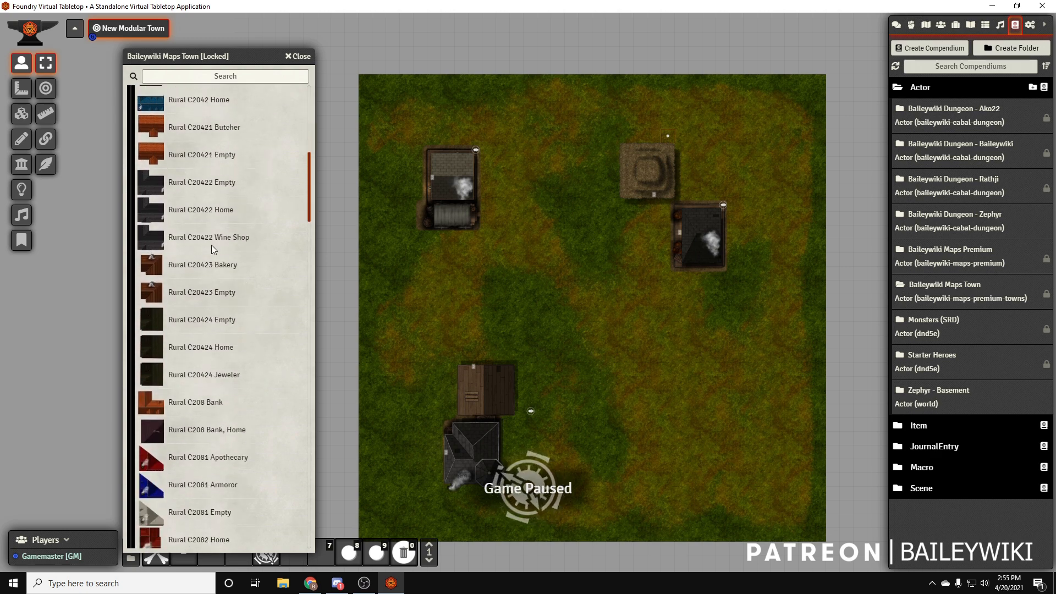
left_click_drag(209, 237, 668, 369)
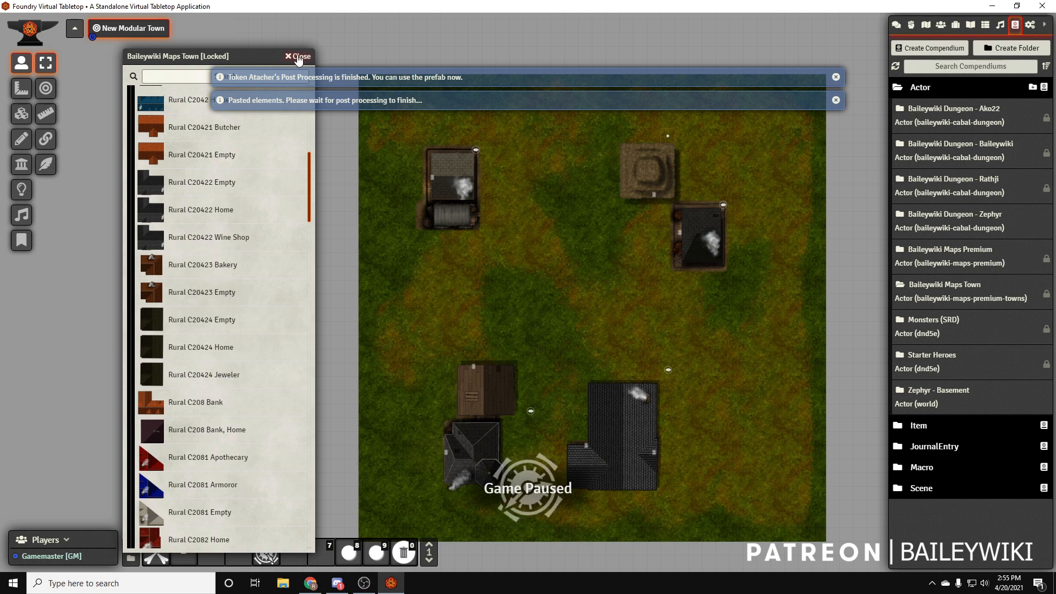
left_click(297, 56)
scroll(628, 275, "up", 8)
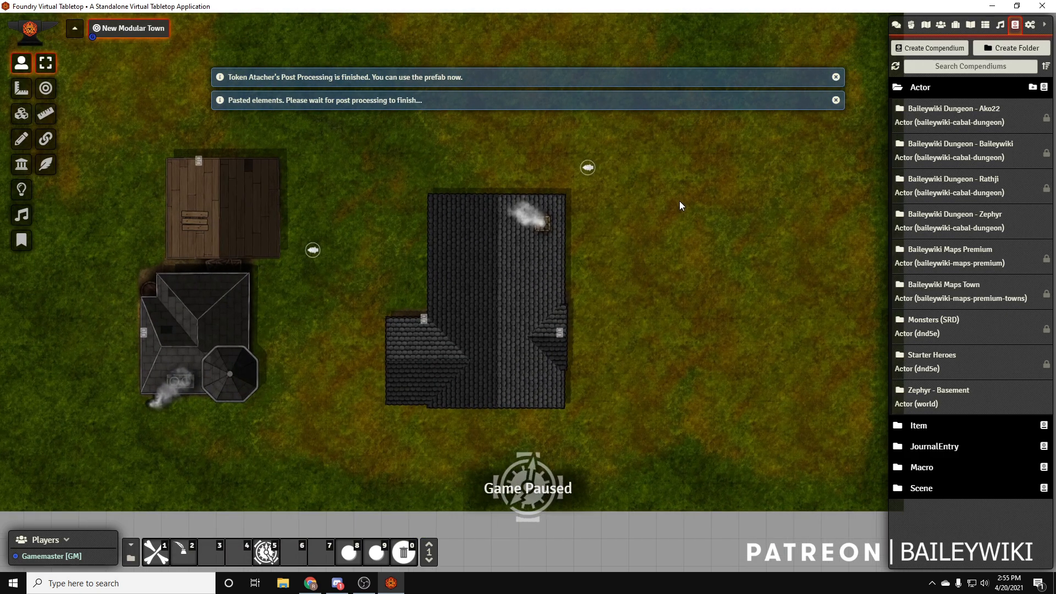
Examine the interiors of the Wine Shop and the Magic Home & Shop from the tile layer
left_click_drag(682, 203, 605, 292)
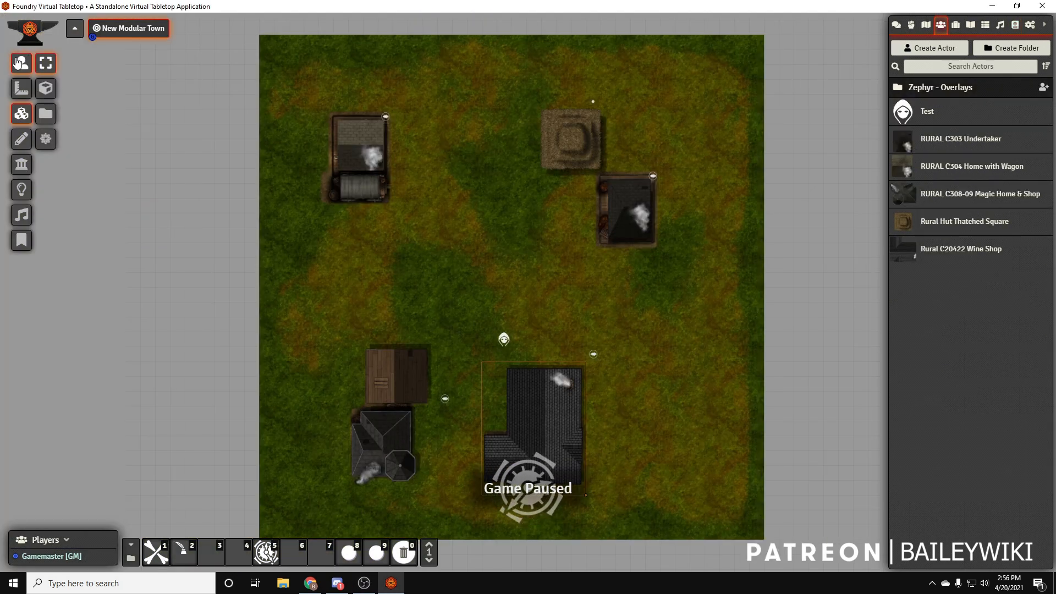
left_click_drag(580, 443, 585, 308)
scroll(554, 322, "up", 10)
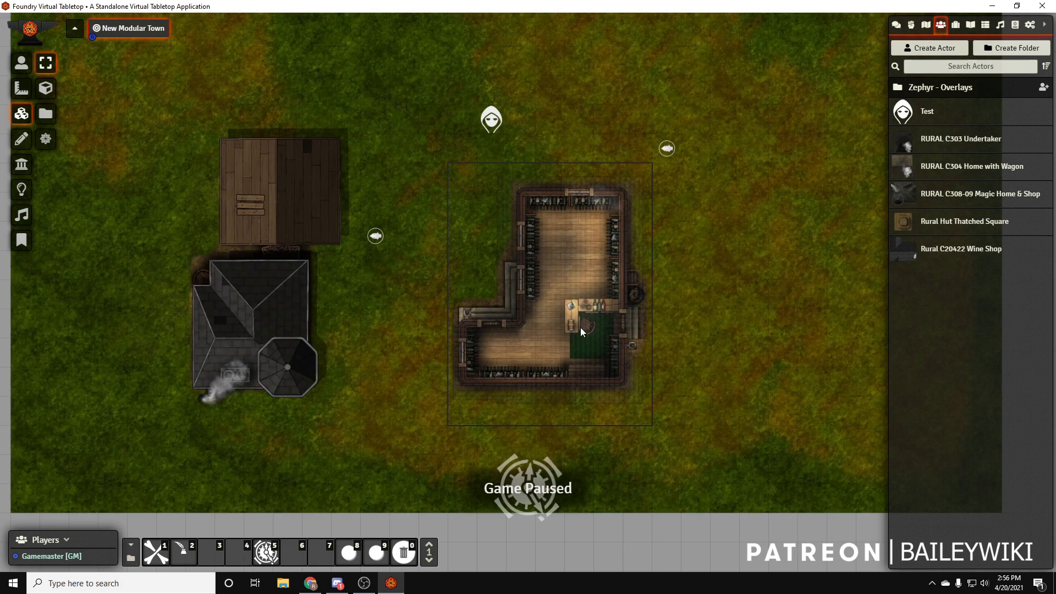
scroll(523, 299, "down", 6)
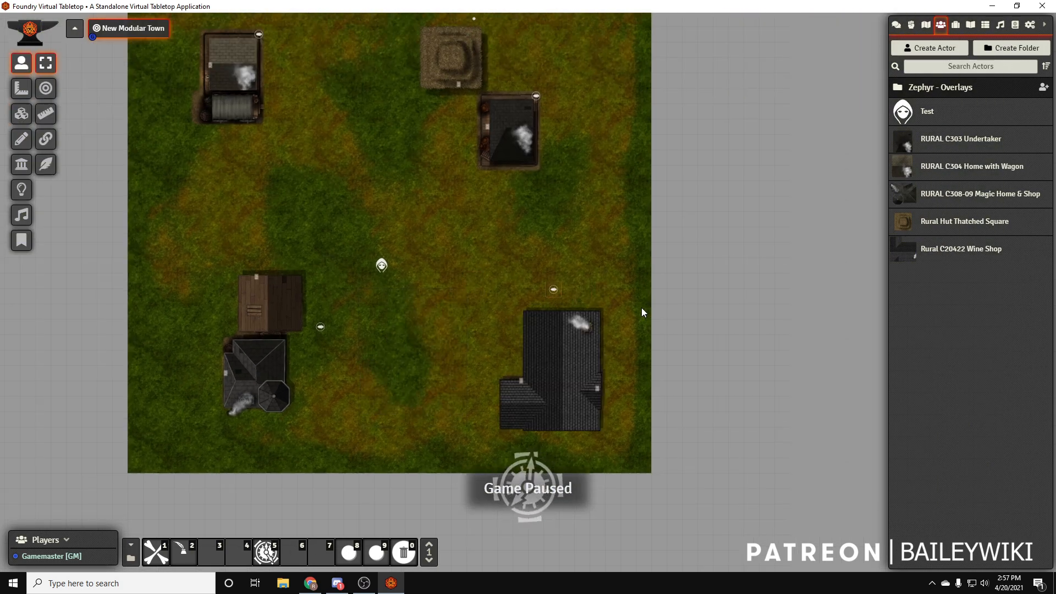
scroll(569, 364, "up", 10)
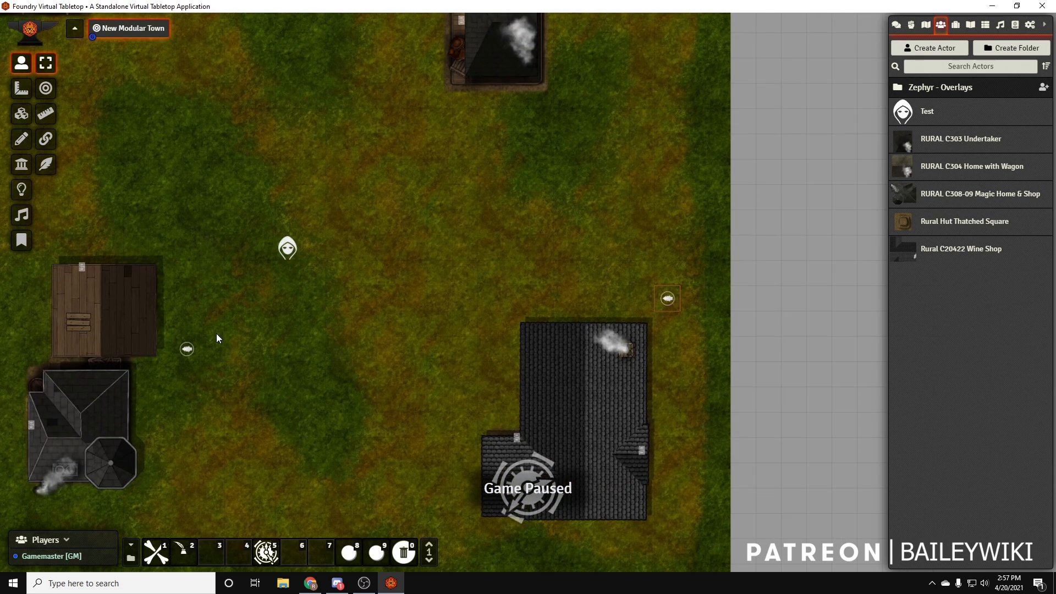
left_click(21, 114)
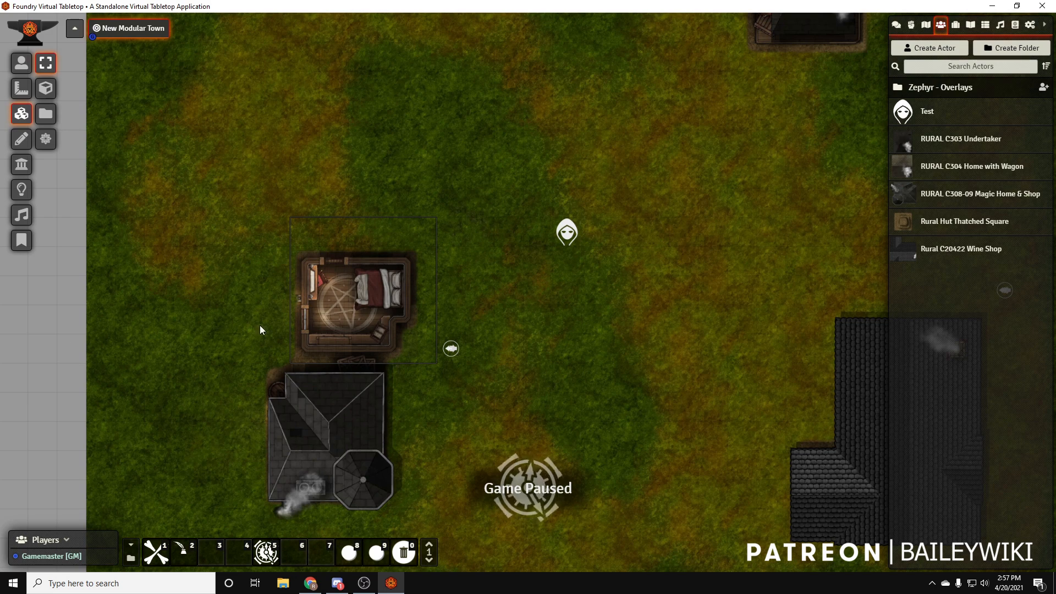
scroll(374, 325, "down", 12)
left_click(22, 63)
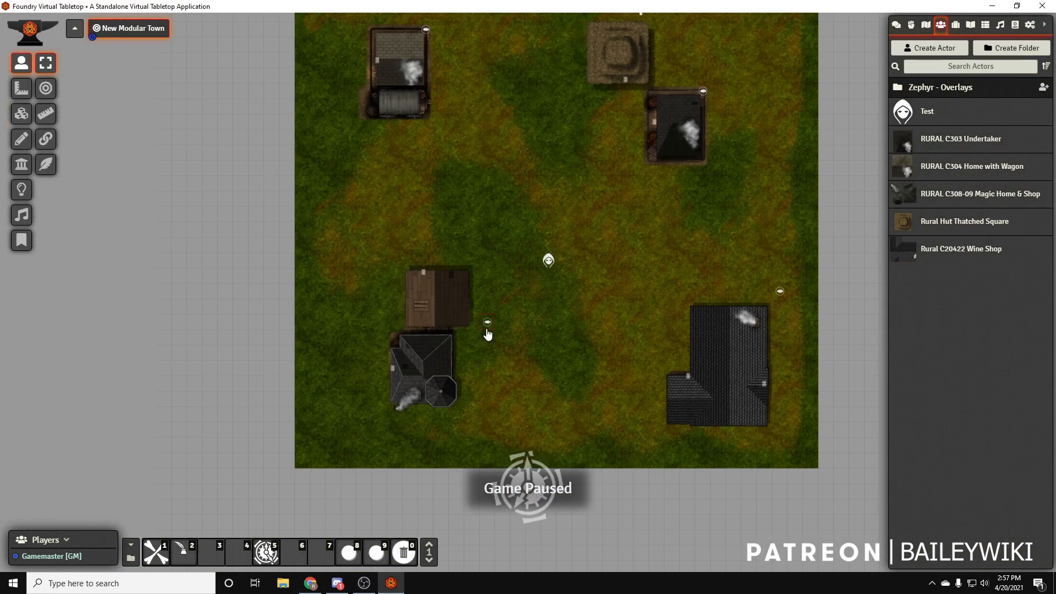
Move the Magic Home & Shop directly above the Wine Shop, and shift the Undertaker toward the upper middle of the map, rotated a quarter turn
left_click_drag(487, 329, 519, 342)
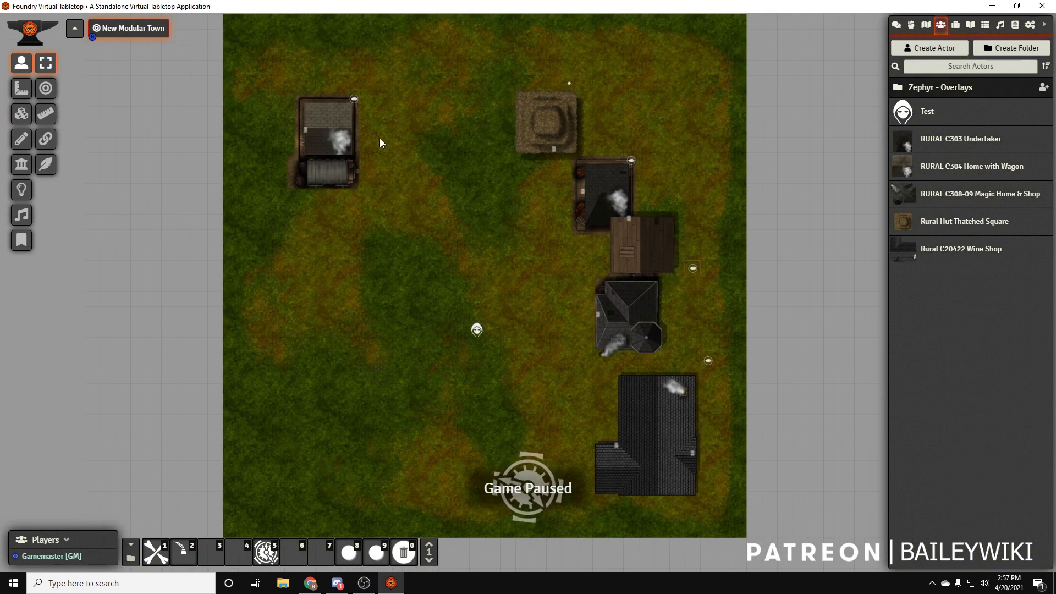
left_click_drag(513, 188, 486, 213)
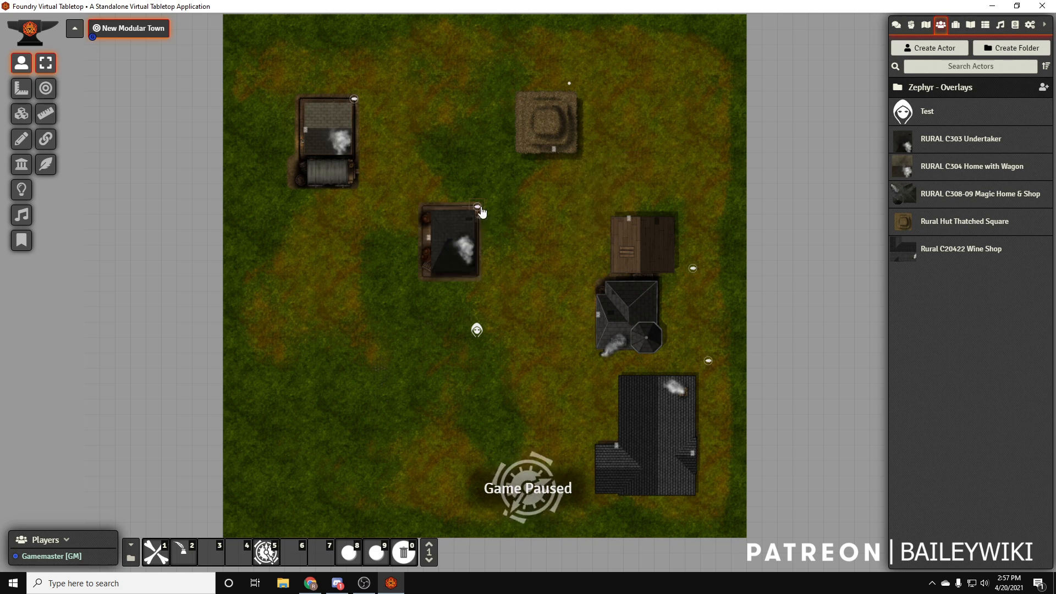
scroll(479, 208, "up", 2)
scroll(477, 202, "down", 1)
scroll(477, 205, "up", 3)
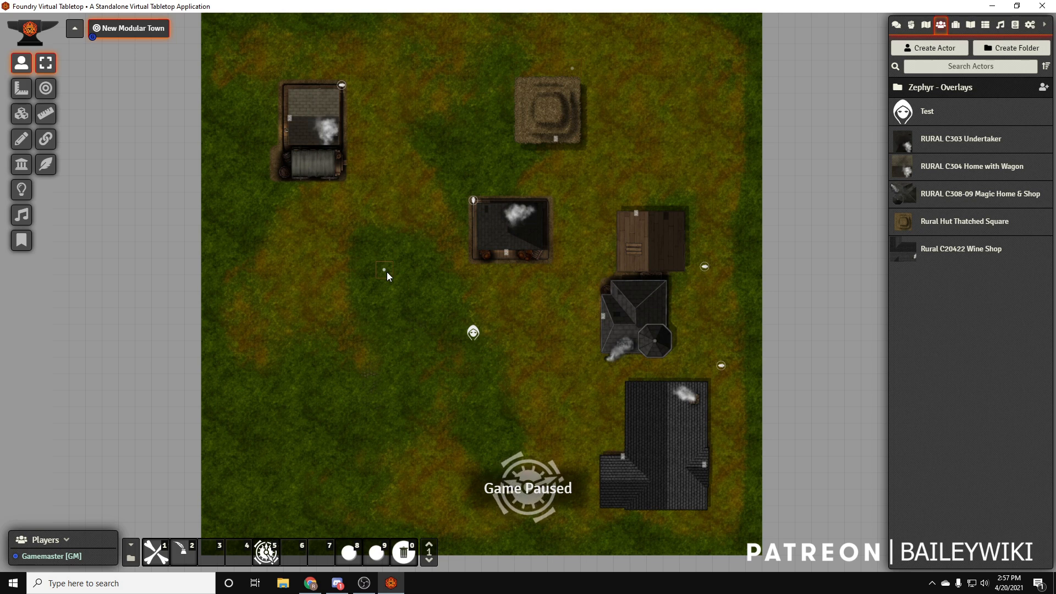
Move the thatched hut to the middle left of the map and the Undertaker into the hut's former spot
left_click_drag(387, 276, 389, 275)
left_click_drag(476, 203, 521, 113)
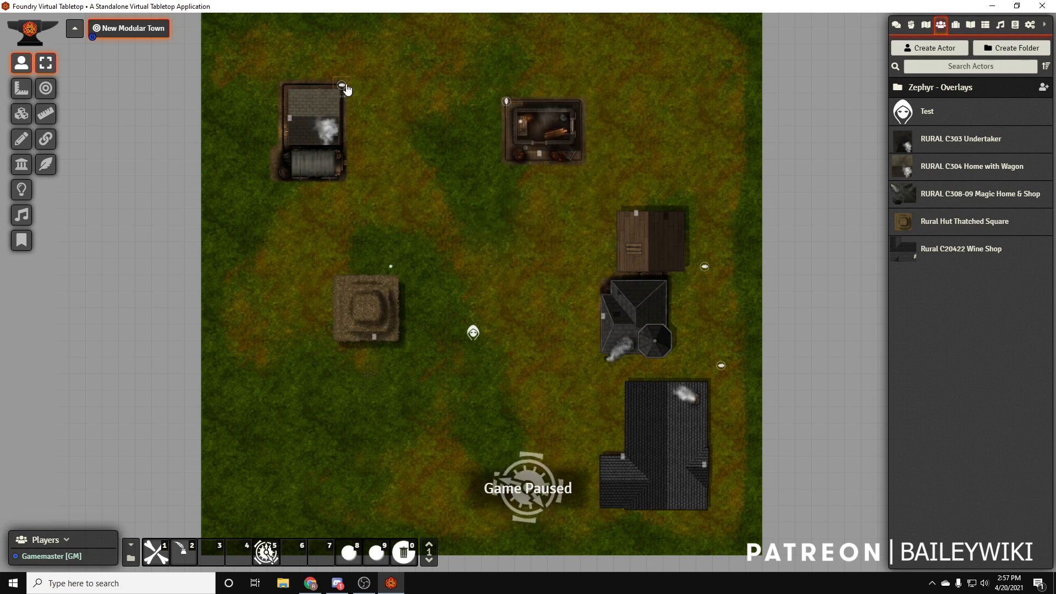
Set the Home with Wagon diagonally near the map's upper left corner, and turn the thatched hut half a turn just below it
scroll(347, 89, "up", 6)
scroll(346, 88, "up", 3)
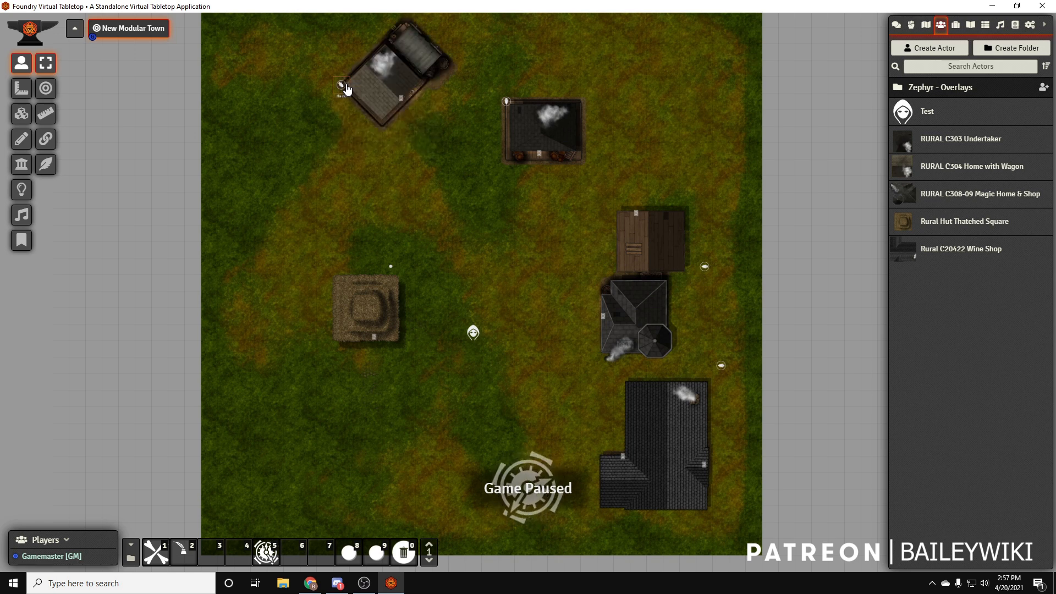
left_click_drag(252, 150, 257, 154)
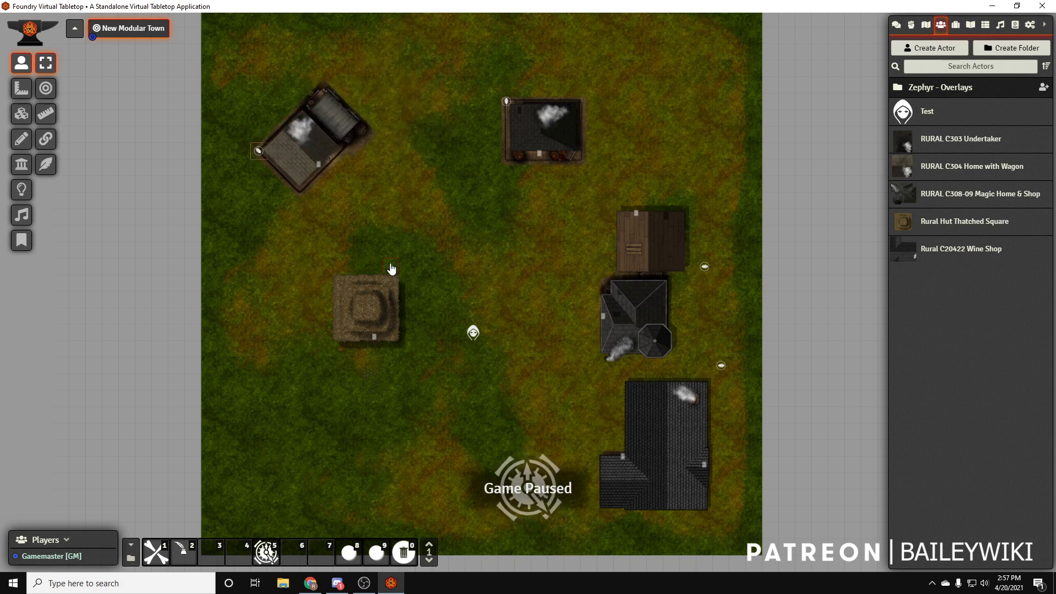
scroll(390, 269, "up", 9)
left_click_drag(360, 308, 355, 305)
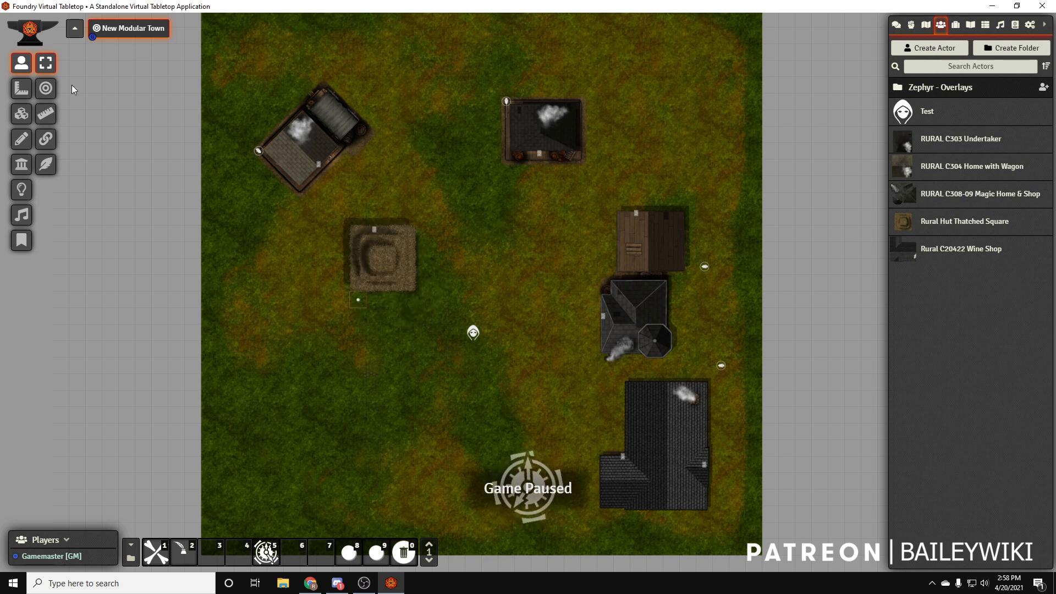
Check the rearranged buildings from the tile layer and the Test token's vision beside the thatched hut
left_click(22, 114)
scroll(383, 256, "up", 5)
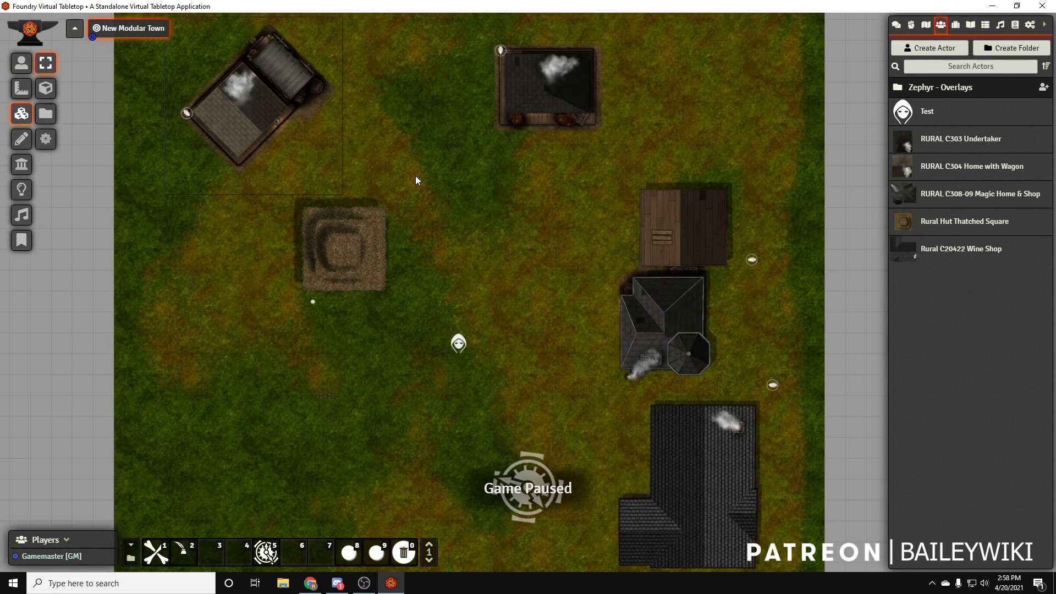
scroll(692, 451, "down", 5)
left_click(21, 63)
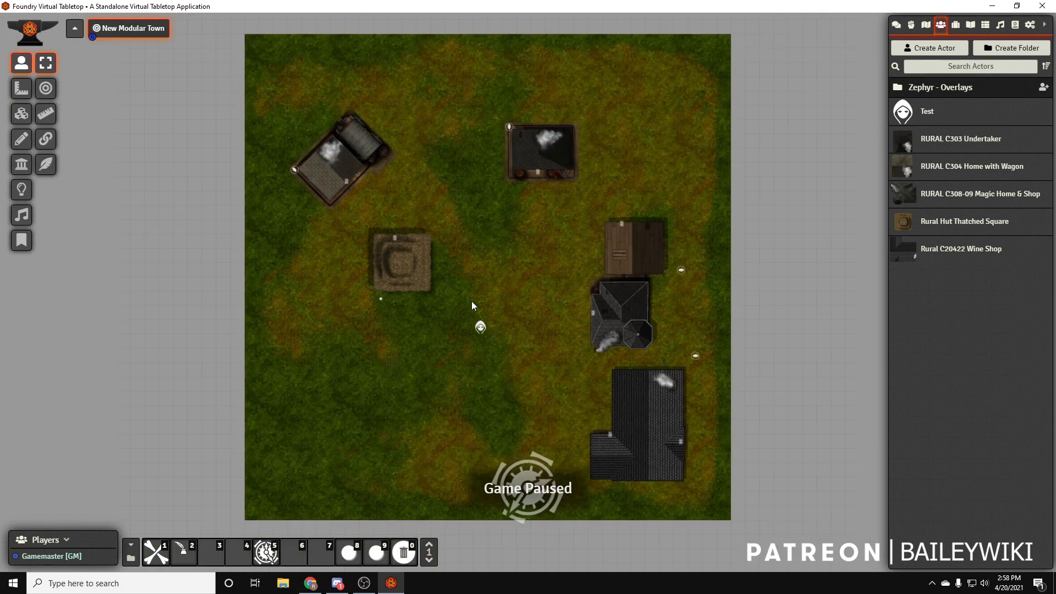
left_click(479, 293)
key("Left")
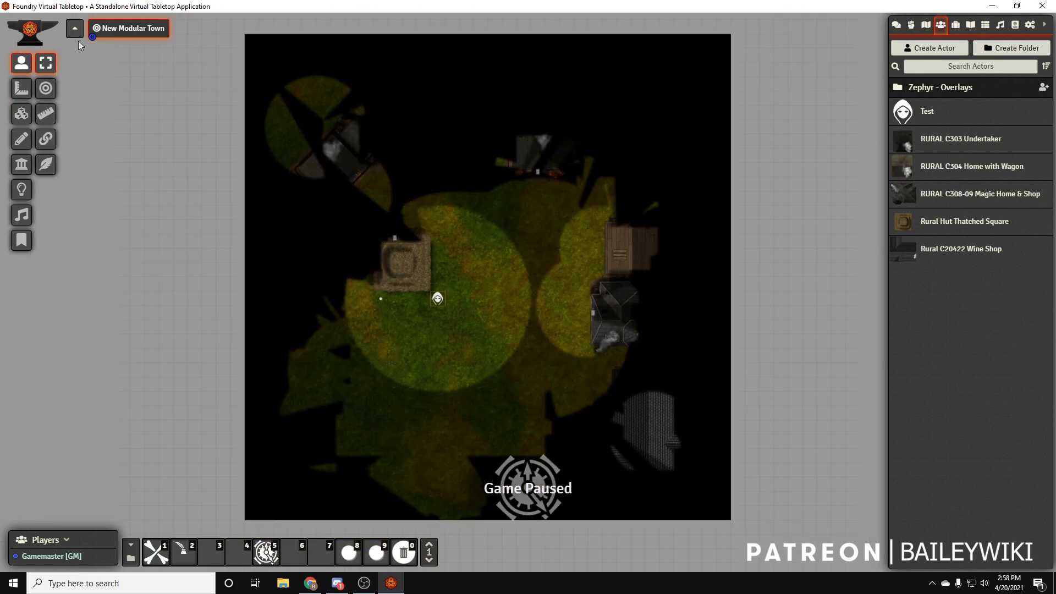
Delete the Test token from the map
left_click(372, 362)
scroll(369, 358, "up", 9)
left_click(297, 305)
left_click(389, 306)
key("Delete")
scroll(351, 360, "down", 7)
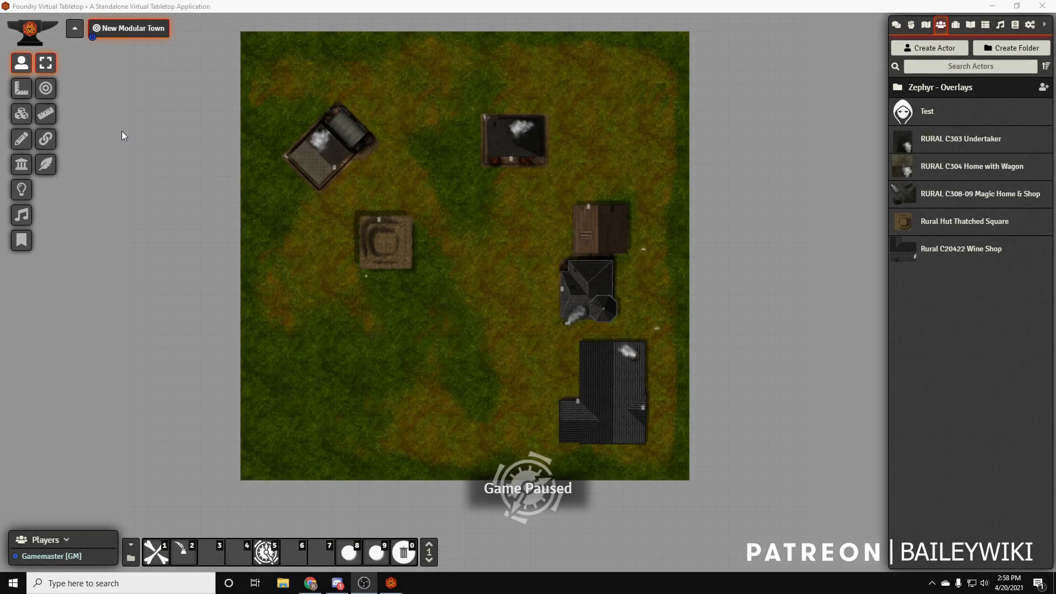
Enable TA Quick Edit and move only the base tokens of the thatched hut and the Home with Wagon beyond the map's left edge
left_click_drag(232, 279, 233, 280)
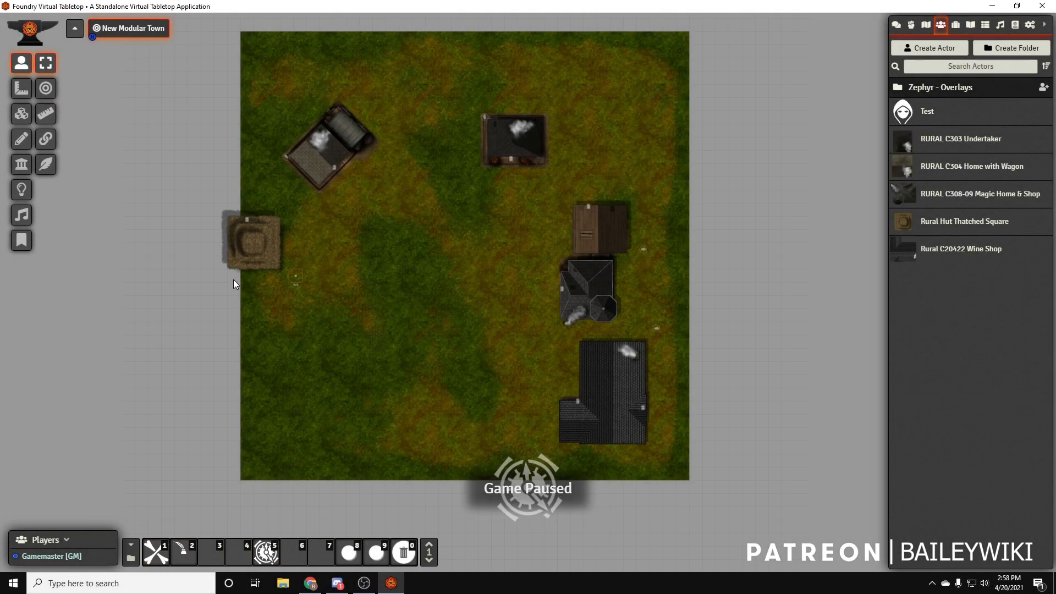
key("ctrl+z")
key("2")
left_click_drag(358, 278, 233, 277)
left_click_drag(285, 158, 233, 157)
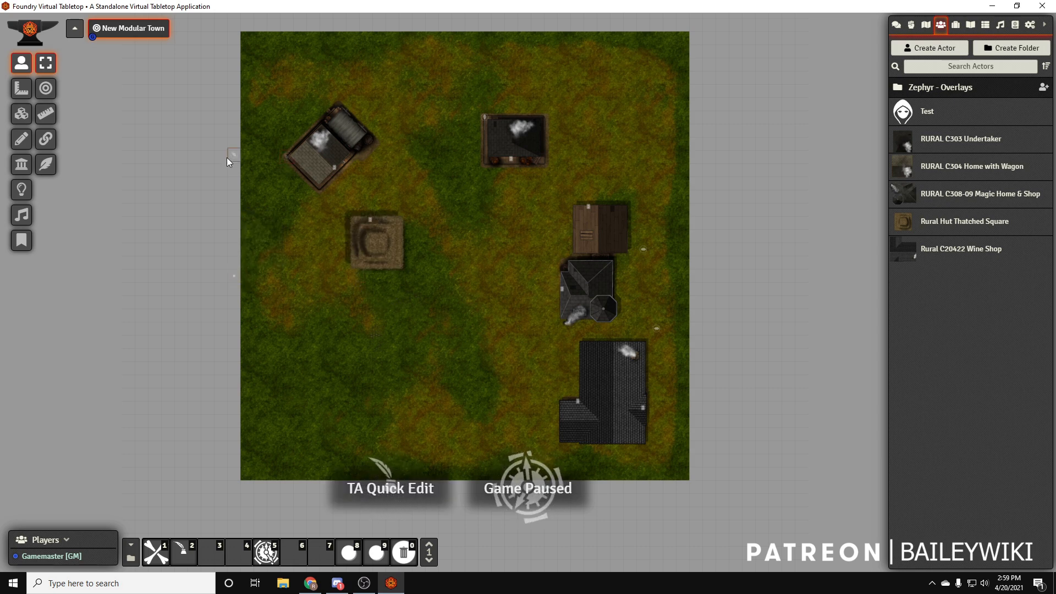
Move the Magic Home & Shop and Wine Shop base tokens past the map's right edge and the Undertaker's past its upper edge, ending TA Quick Edit
left_click_drag(643, 249, 696, 249)
left_click_drag(658, 335, 698, 332)
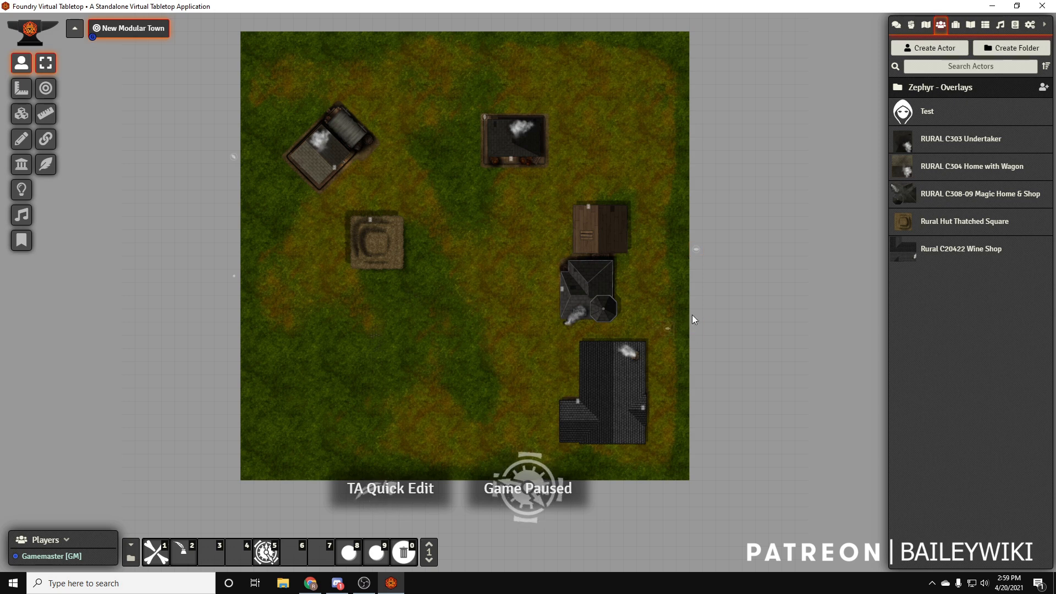
left_click_drag(484, 117, 486, 191)
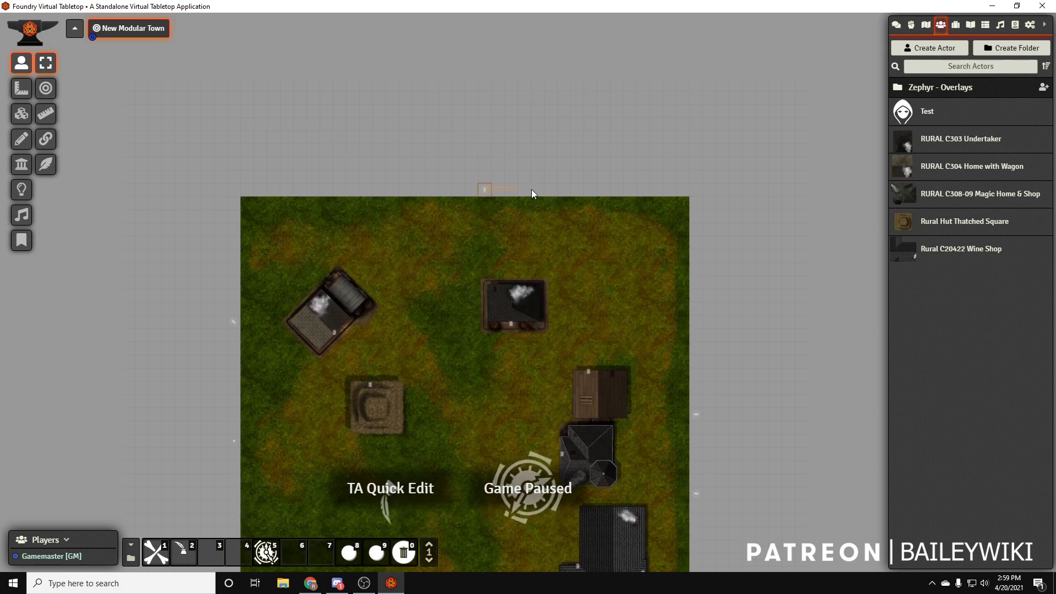
key("2")
Test the relocated Magic Home & Shop and Wine Shop base tokens by nudging each building and returning it to its place
left_click_drag(720, 423, 713, 285)
left_click(689, 277)
key("Up")
key("Right")
key("Down")
key("Left")
left_click(690, 357)
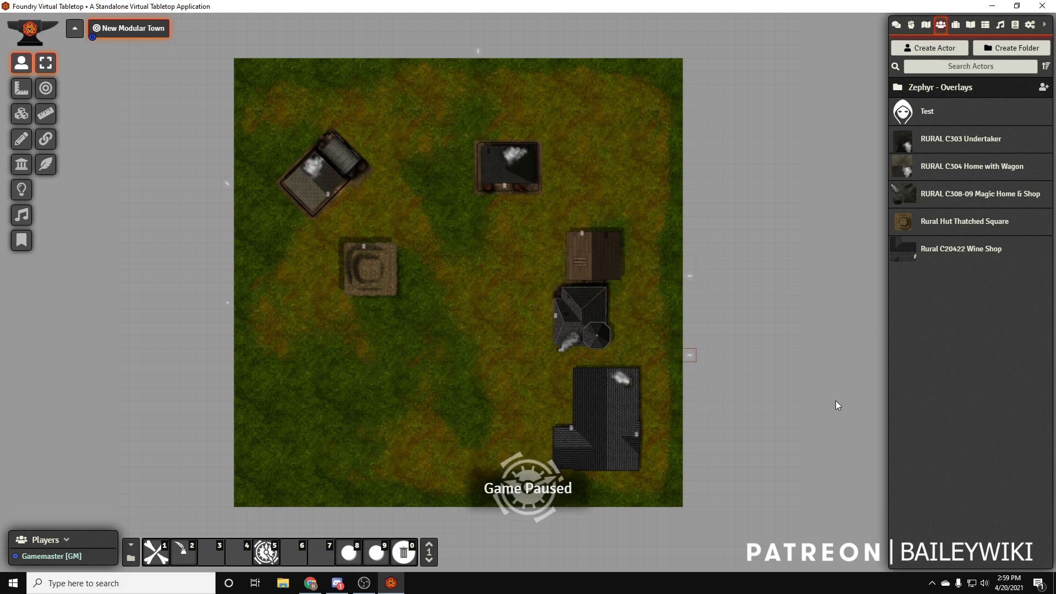
key("Right")
key("Right")
key("Left")
key("Left")
Test the base tokens of the thatched hut, Home with Wagon and Undertaker by nudging each building and returning it to its place
left_click(227, 303)
key("Left")
key("Right")
left_click(230, 184)
key("Up")
key("Left")
key("Down")
key("Right")
left_click(478, 51)
key("Up")
key("Down")
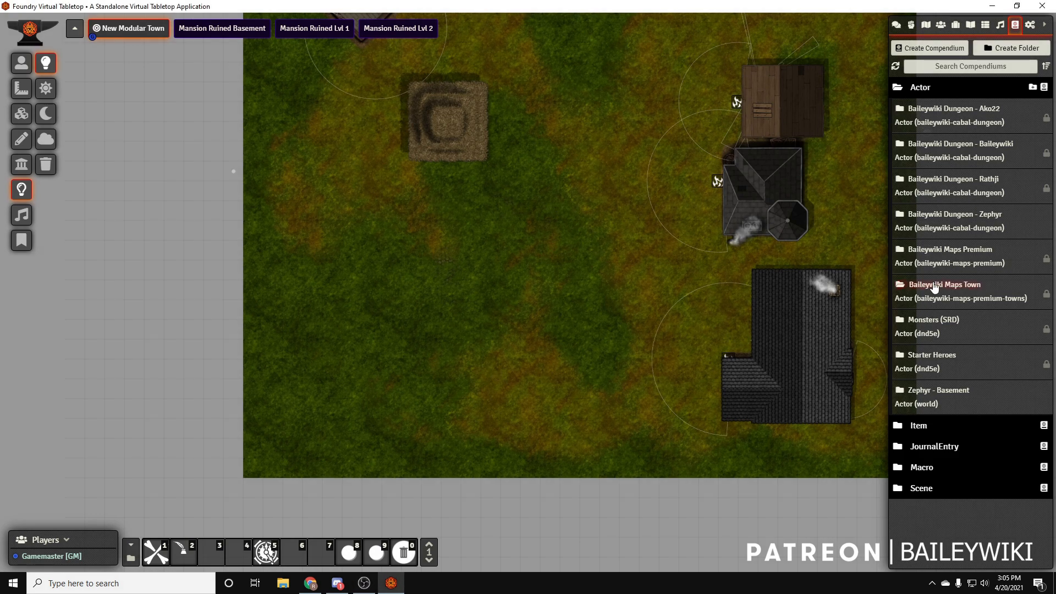
Search the Baileywiki Maps Town compendium for "man" and place the FACADE Manor Wall Dark Gated Small in the lower left area of the map
left_click(930, 292)
left_click(231, 77)
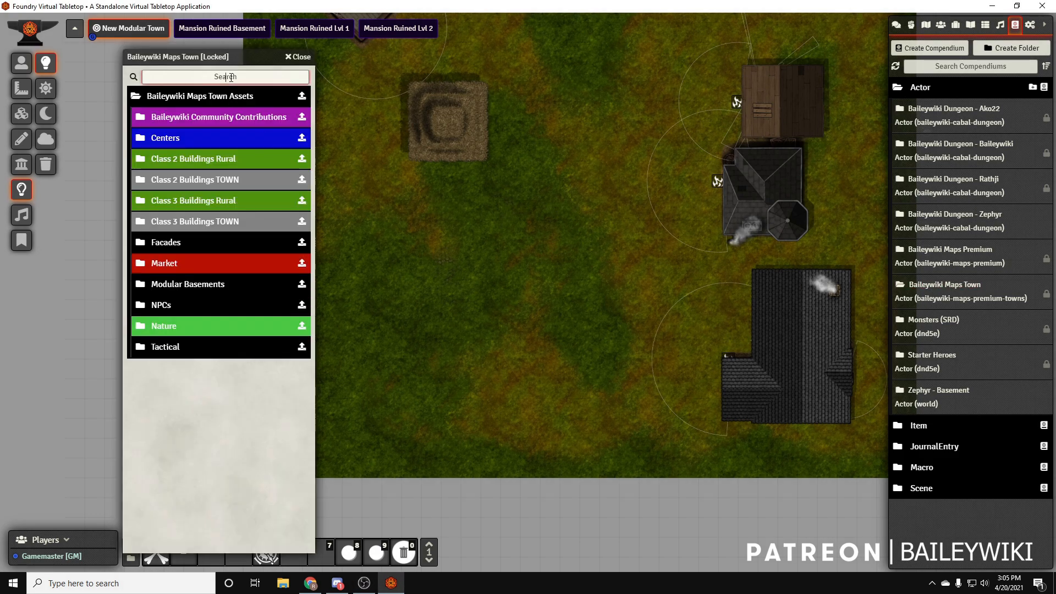
type("mansion")
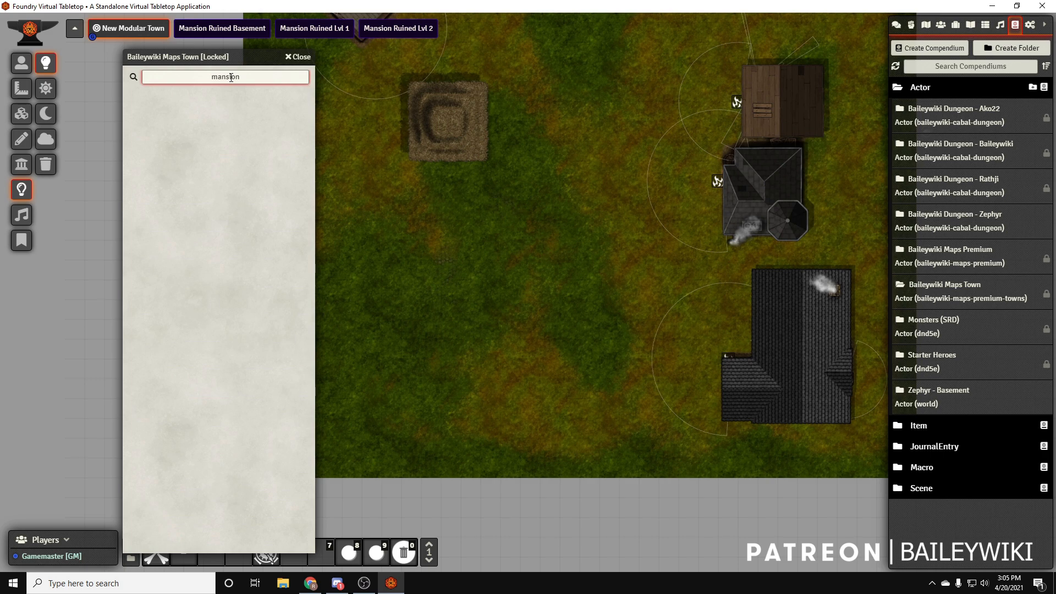
key("BackSpace")
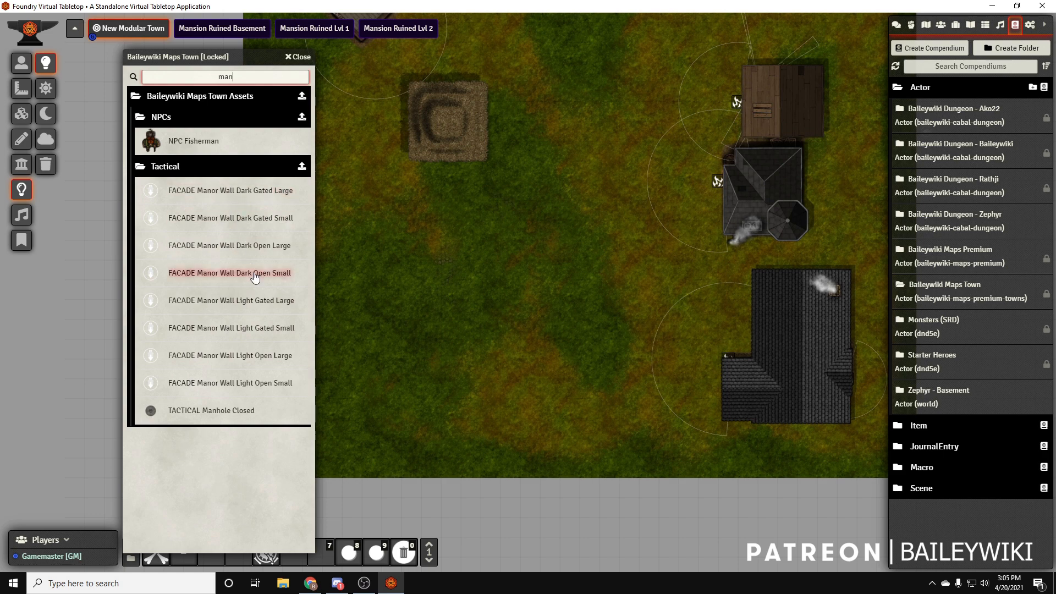
left_click_drag(242, 209, 497, 381)
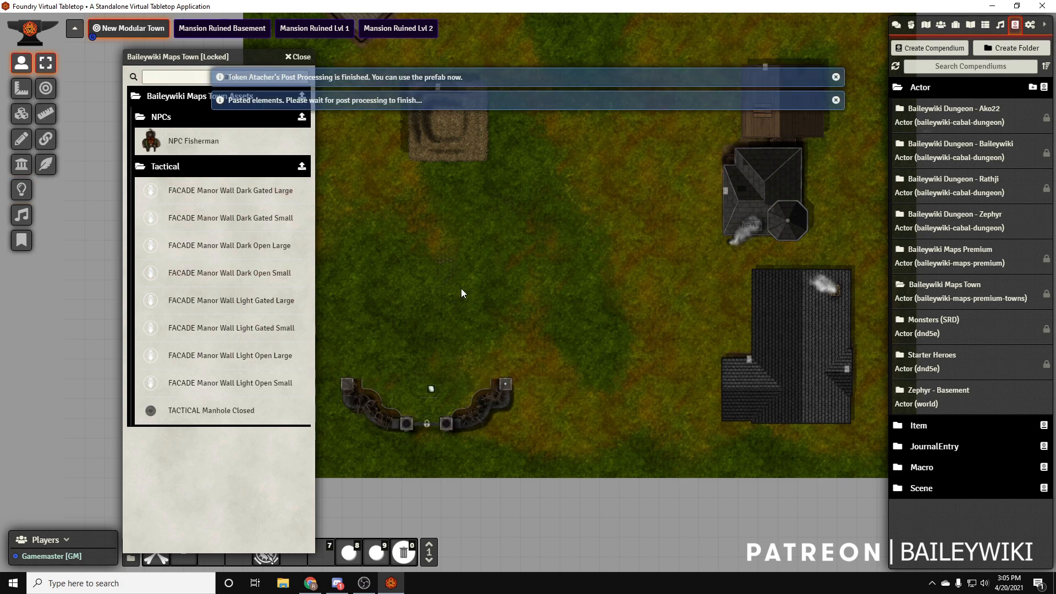
left_click(302, 58)
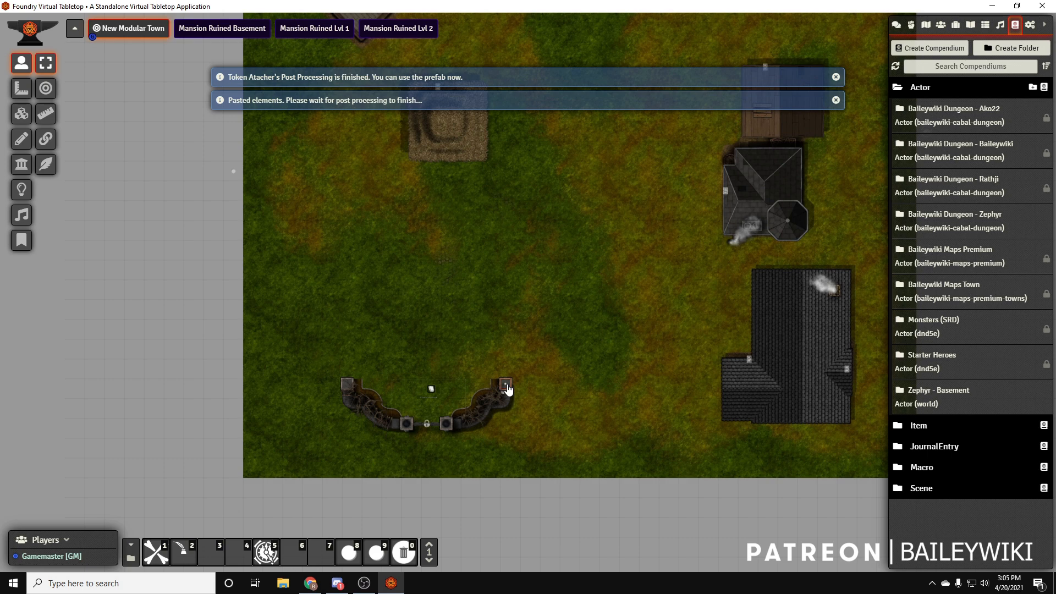
Rotate the manor gate wall half a turn and move it onto the map's lower edge
key("Right")
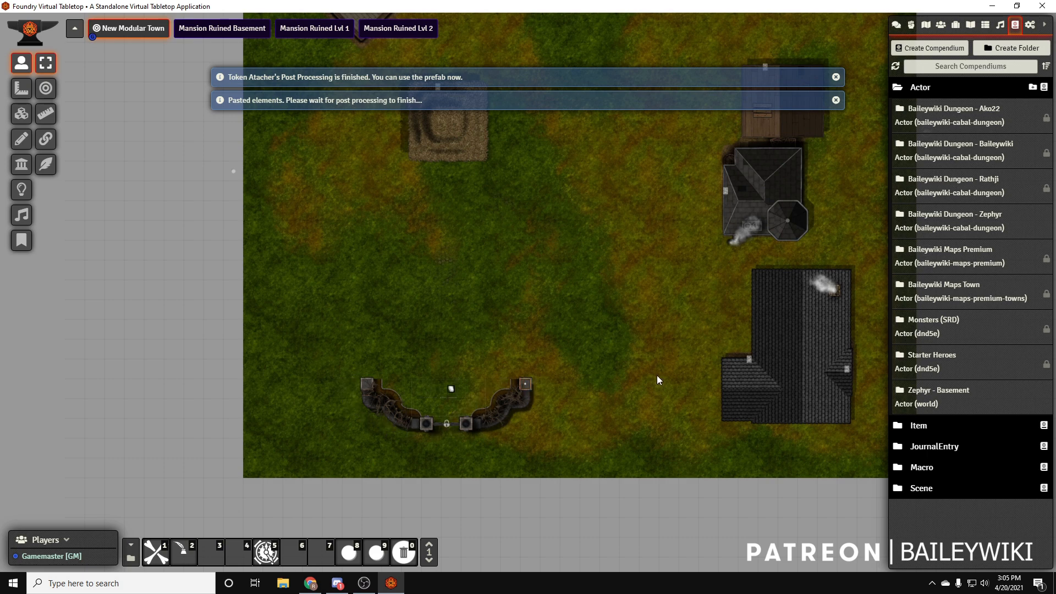
key("shift+Up")
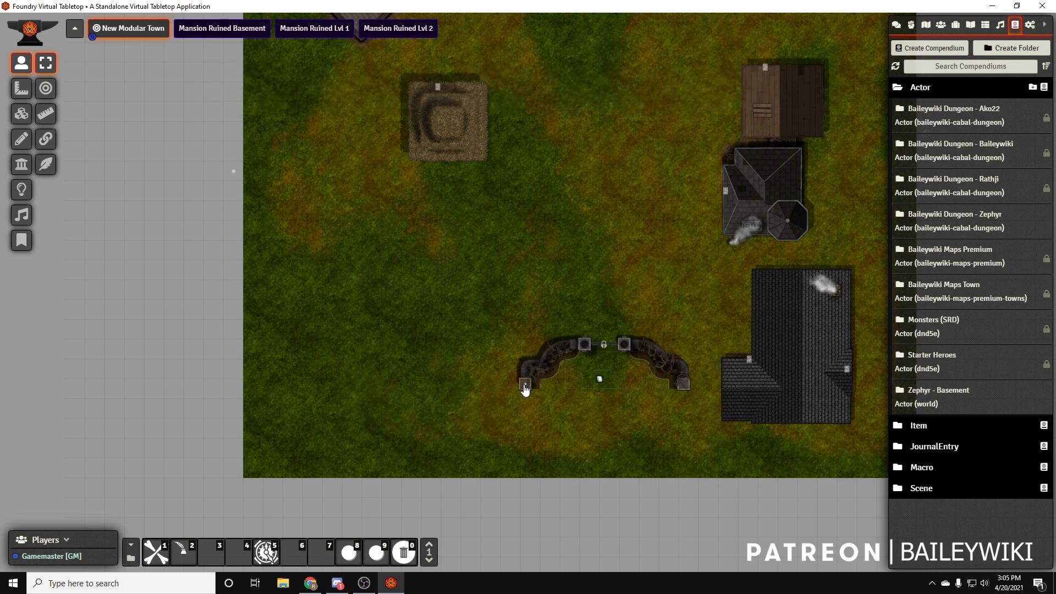
left_click_drag(525, 391, 395, 476)
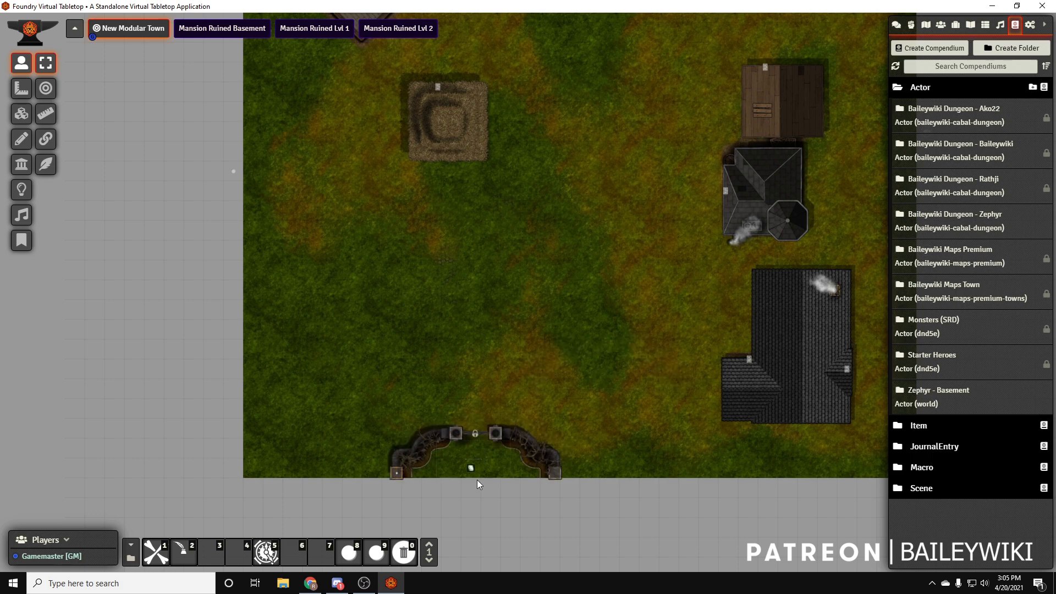
Shift the manor gate wall slightly to the right along the map's lower edge
scroll(559, 506, "up", 9)
left_click_drag(563, 500, 589, 263)
scroll(553, 279, "up", 11)
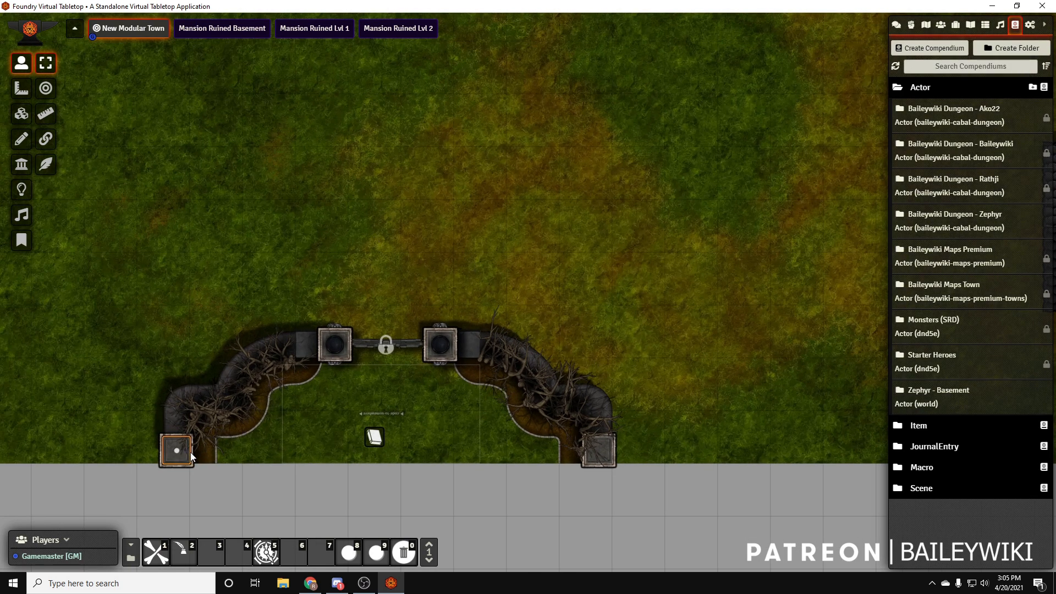
left_click_drag(184, 454, 208, 455)
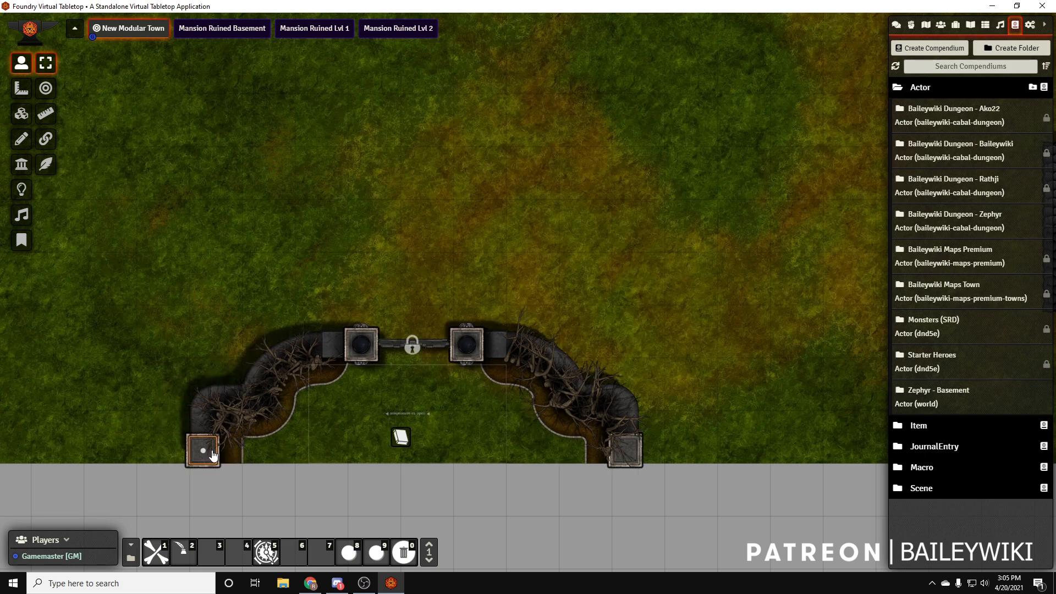
Link the map note inside the manor gate to the stair journal entry and label it "To the Mansion"
scroll(478, 408, "down", 12)
scroll(471, 377, "up", 11)
scroll(469, 376, "up", 10)
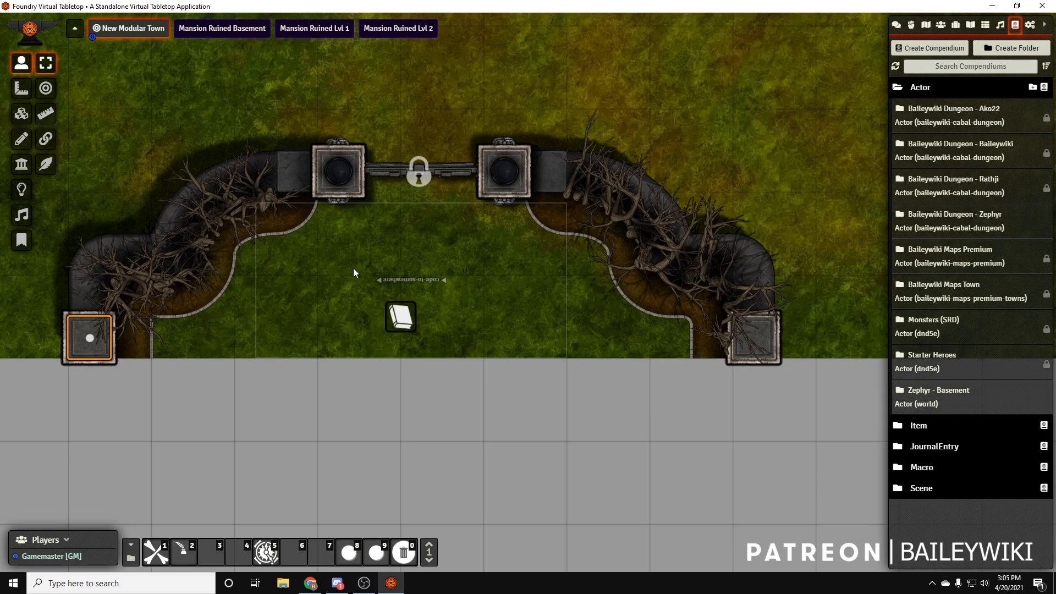
double_click(400, 322)
left_click(628, 213)
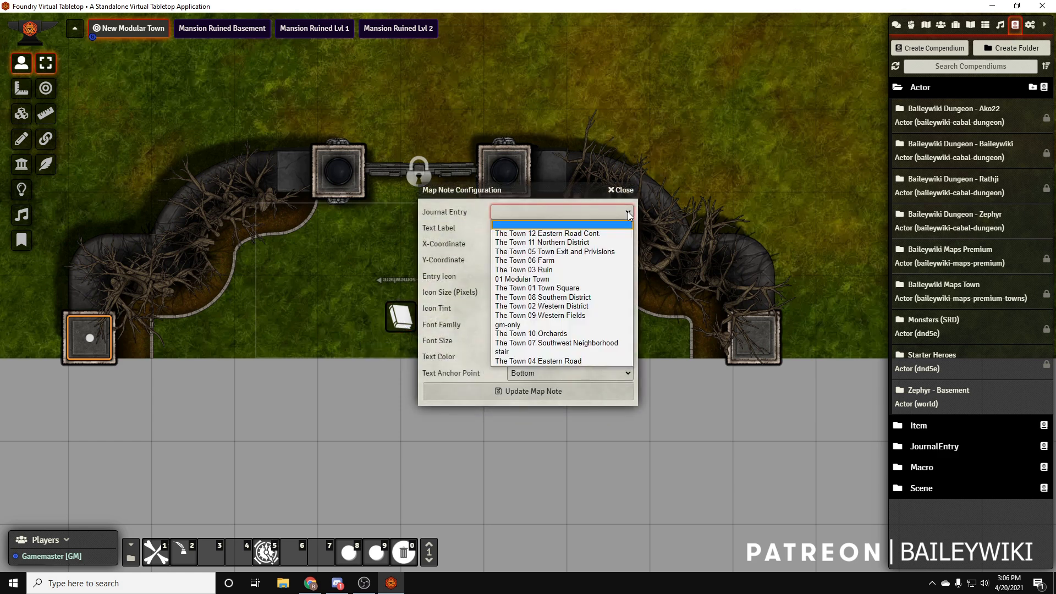
left_click(510, 352)
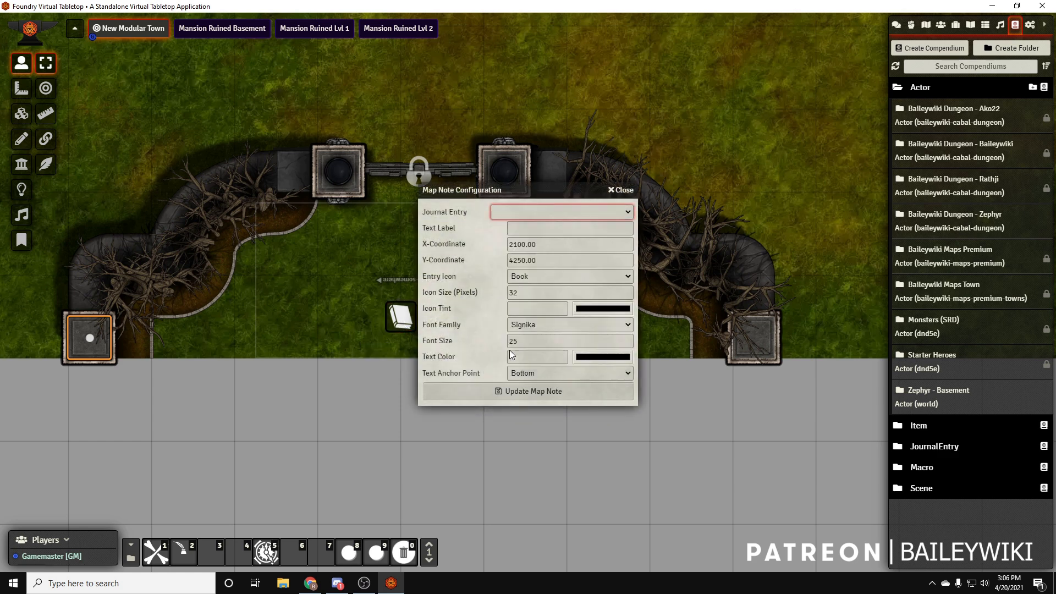
left_click(524, 229)
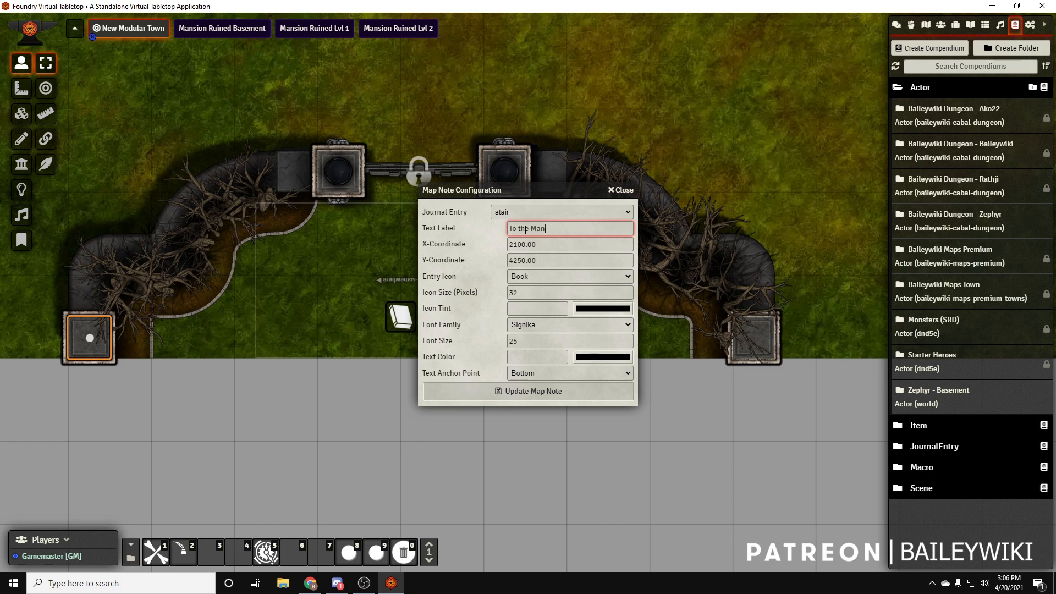
left_click(522, 390)
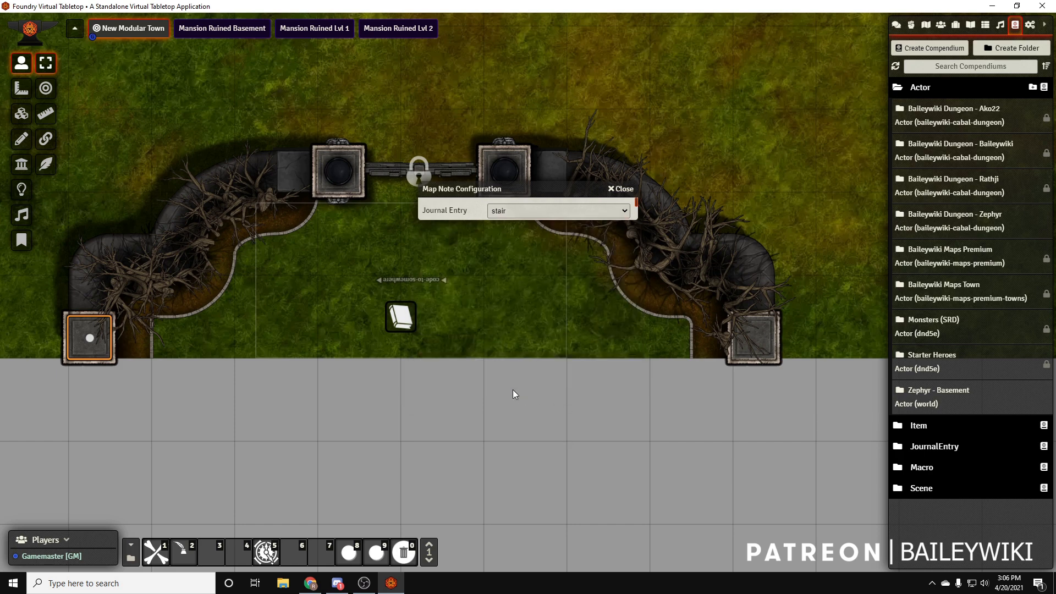
View the stair journal entry through the gate's map note and close it again
double_click(394, 327)
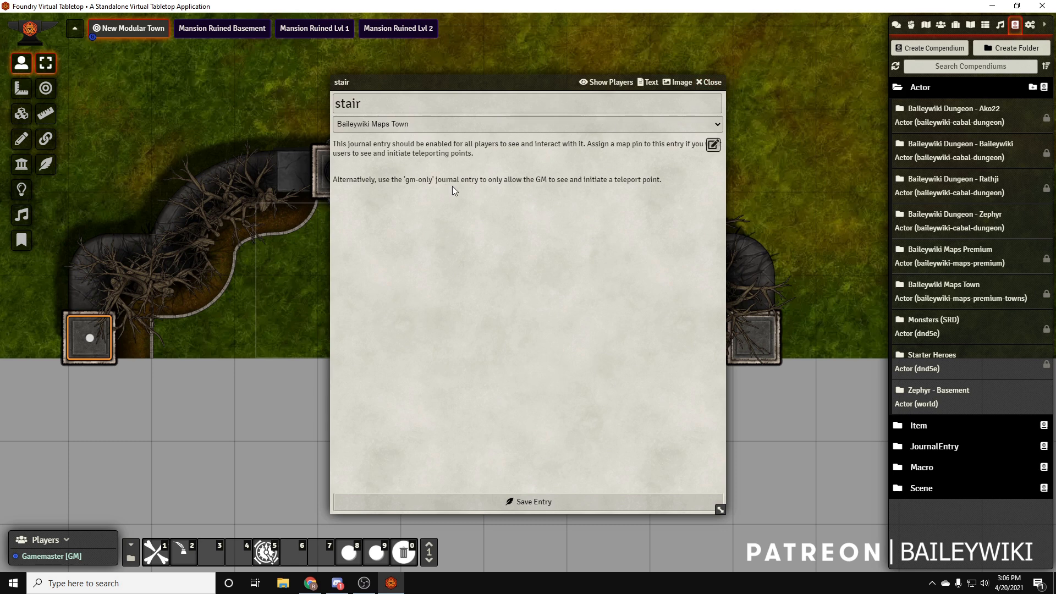
left_click(713, 82)
double_click(413, 311)
left_click(713, 82)
Change the entry icon of the "To the Mansion" map note to Castle and update the note
right_click(402, 312)
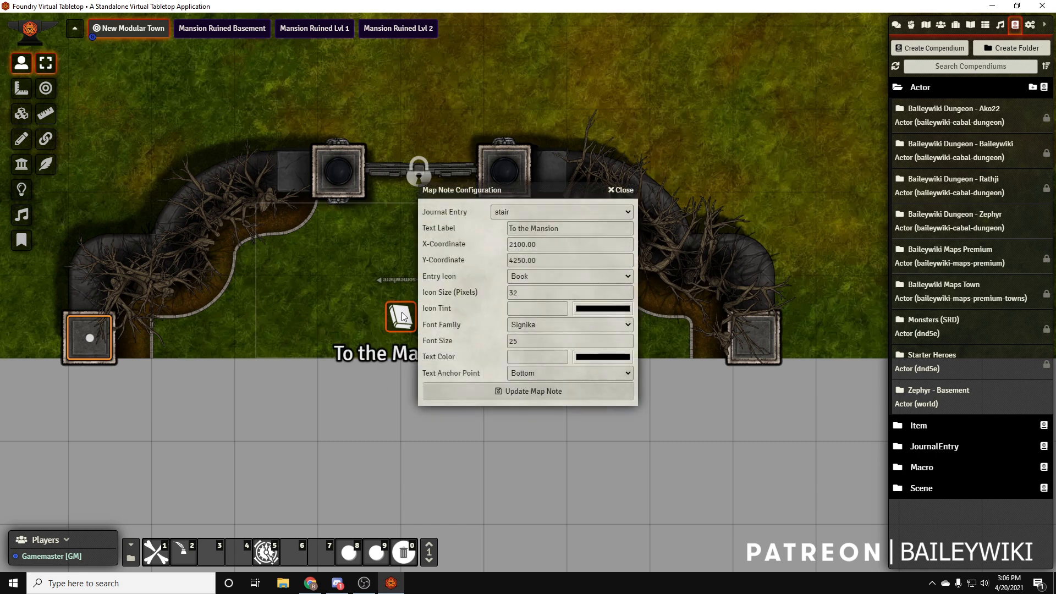
left_click(593, 275)
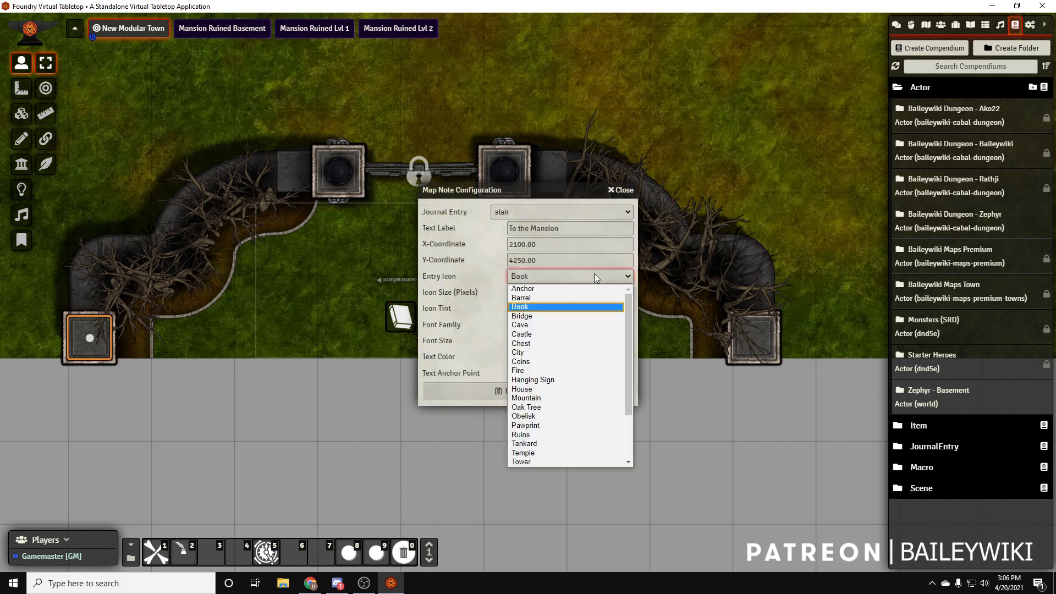
left_click(529, 333)
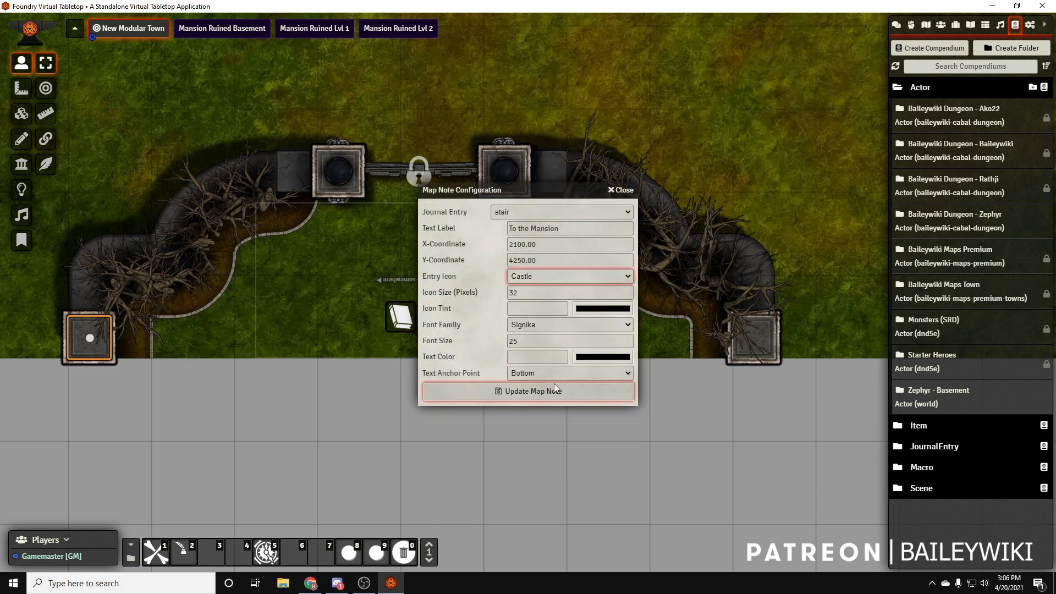
left_click(538, 390)
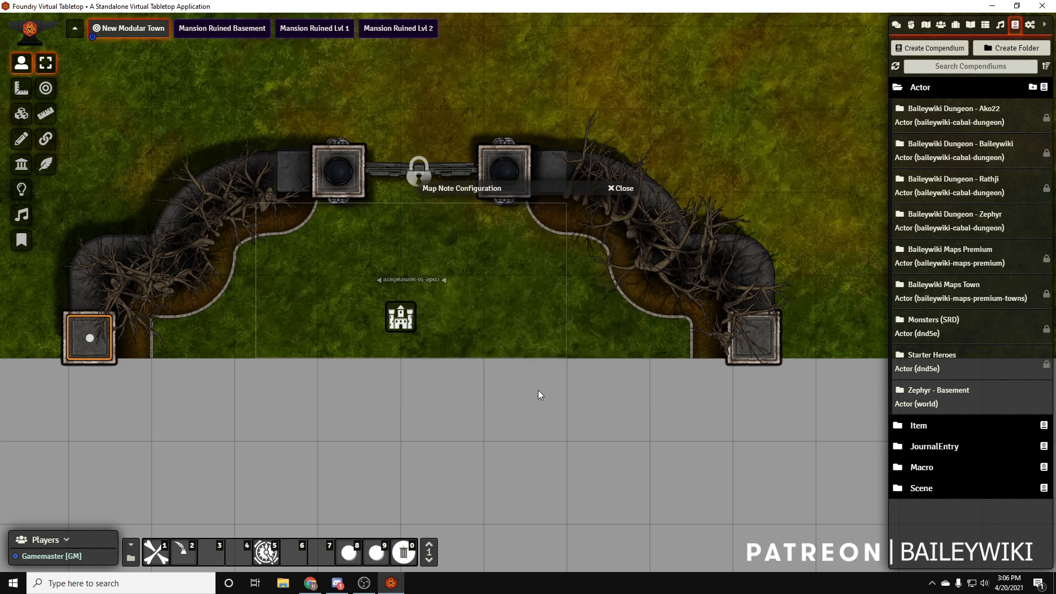
double_click(410, 323)
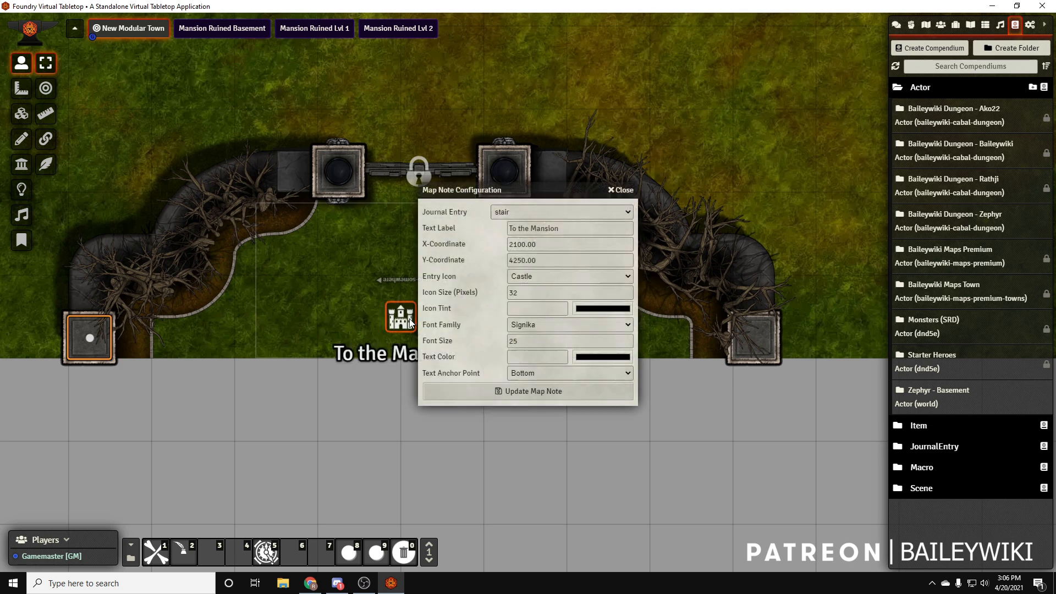
left_click(621, 190)
Turn on TA Quick Edit mode for drawings and select the teleport region inside the manor gate
left_click(21, 139)
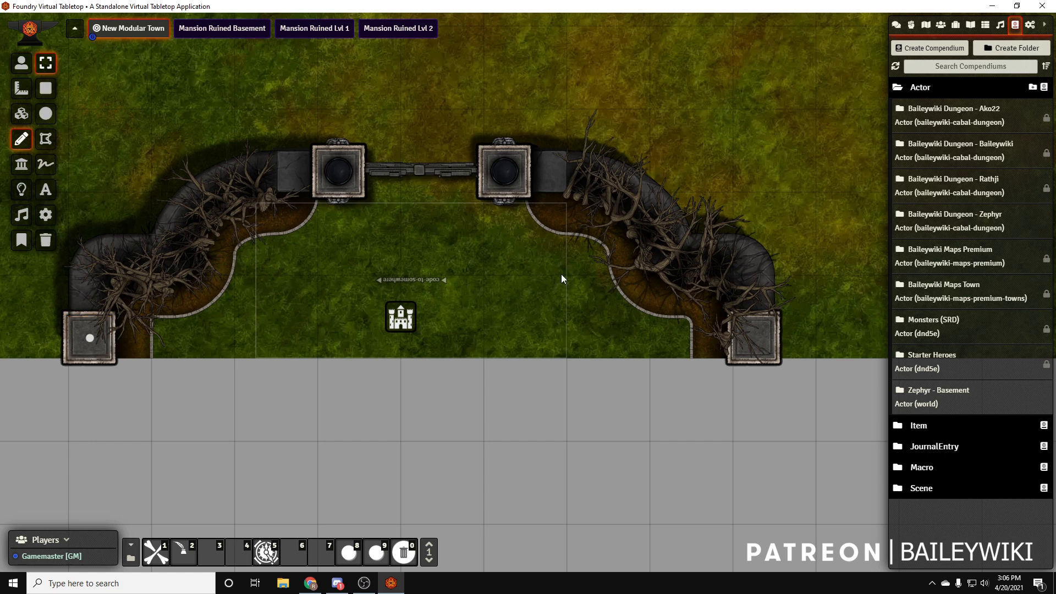
left_click_drag(237, 236, 318, 358)
left_click(188, 557)
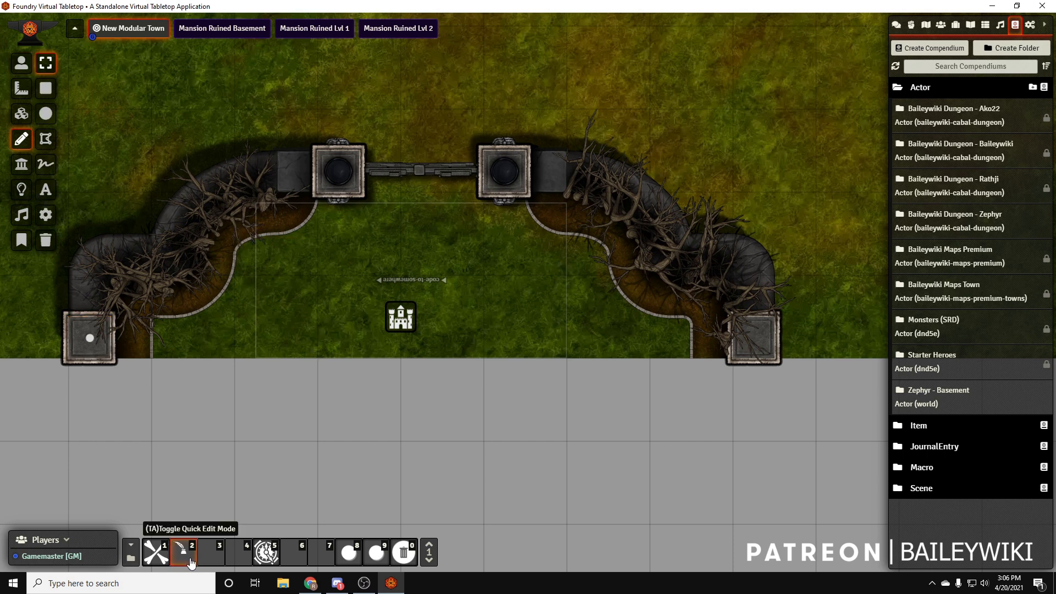
left_click(269, 293)
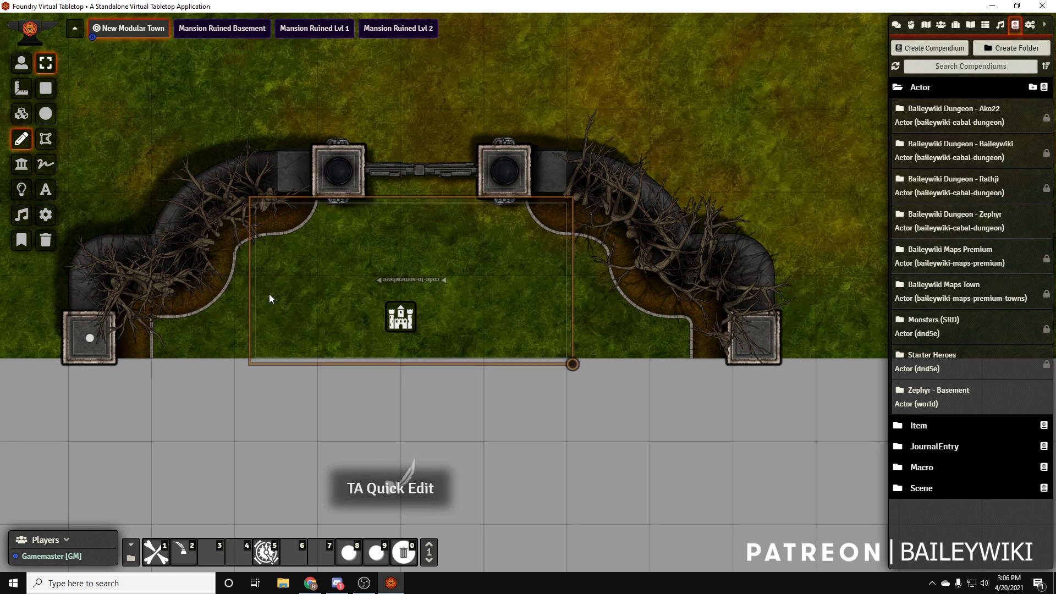
Enter new-town-to-mansion-ruined as the gate region's Multilevel teleport identifier, copy it, review the options below and close the configuration
double_click(269, 294)
left_click(589, 227)
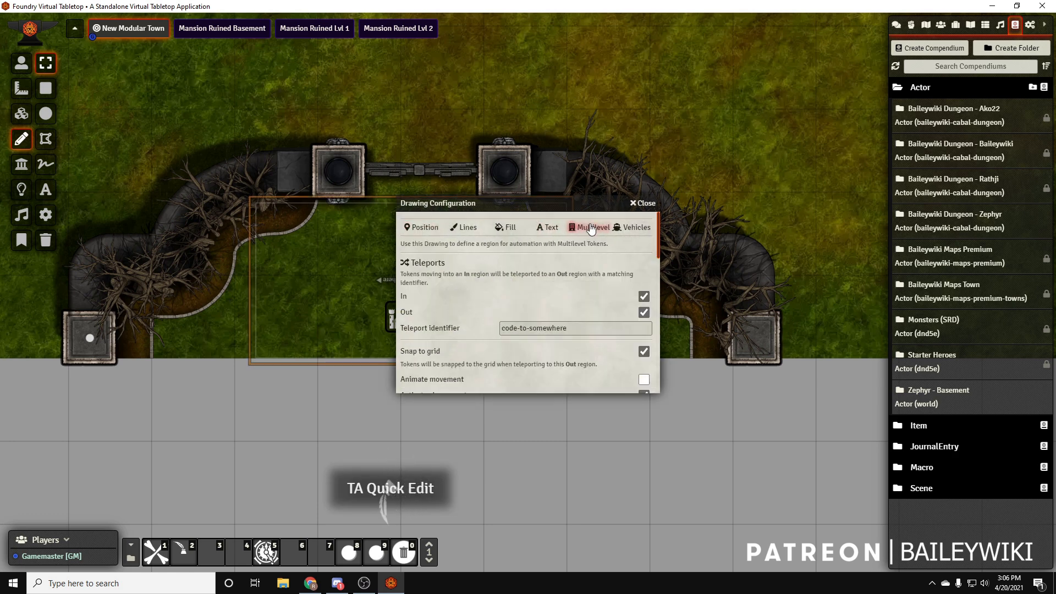
left_click_drag(578, 326, 487, 330)
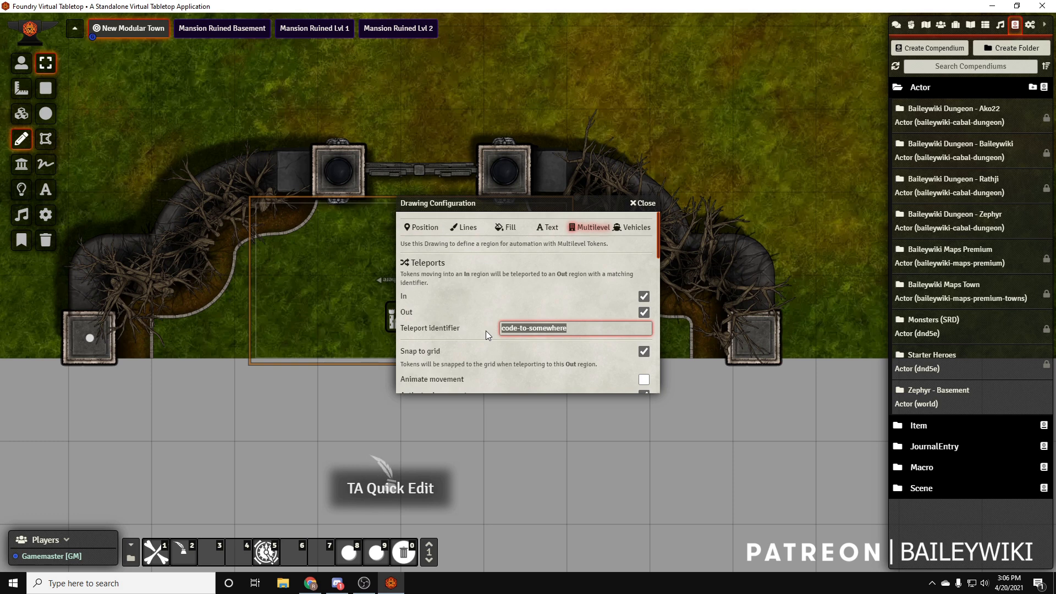
type("new-to")
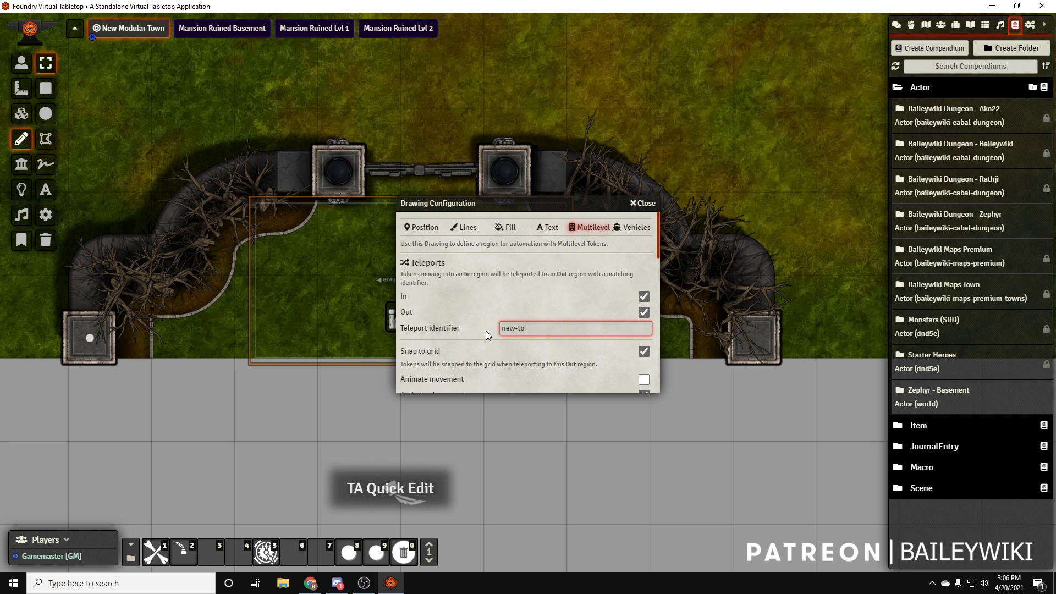
type("wn-to-mansion-r")
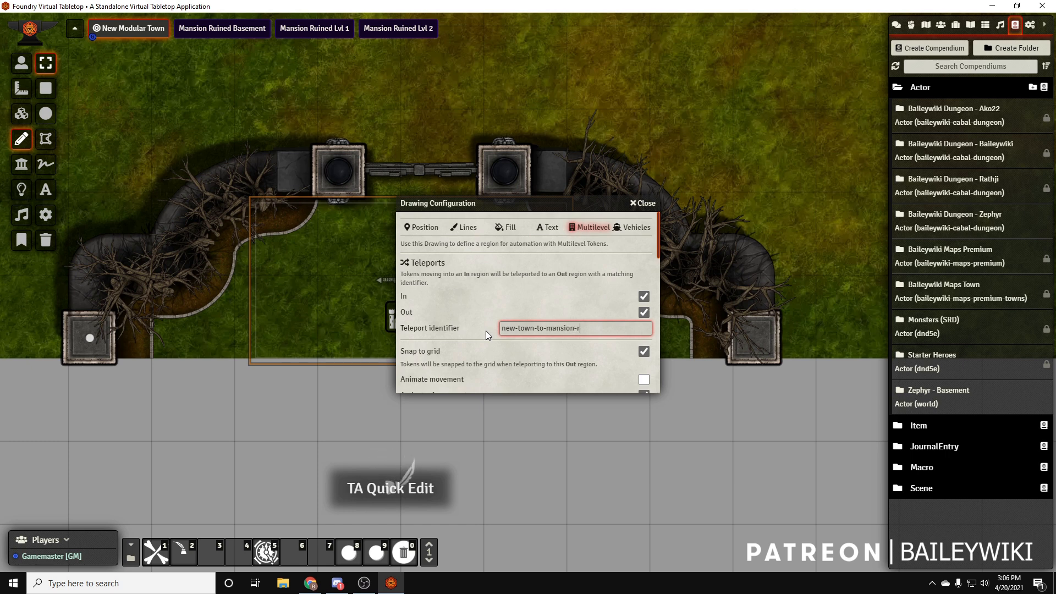
type("uined")
key("ctrl+a")
key("ctrl+c")
left_click(502, 296)
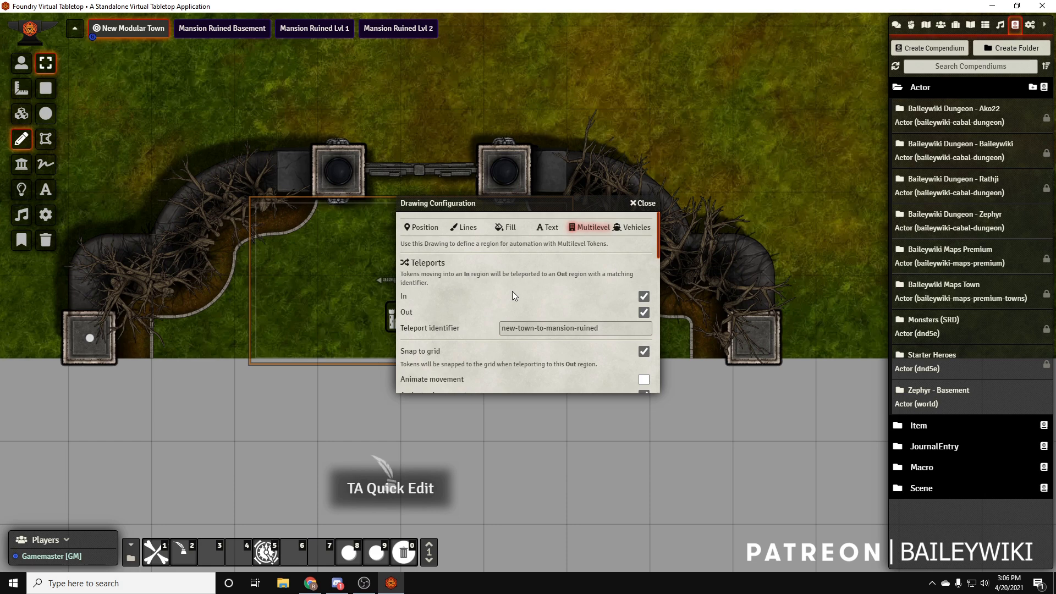
scroll(462, 282, "down", 3)
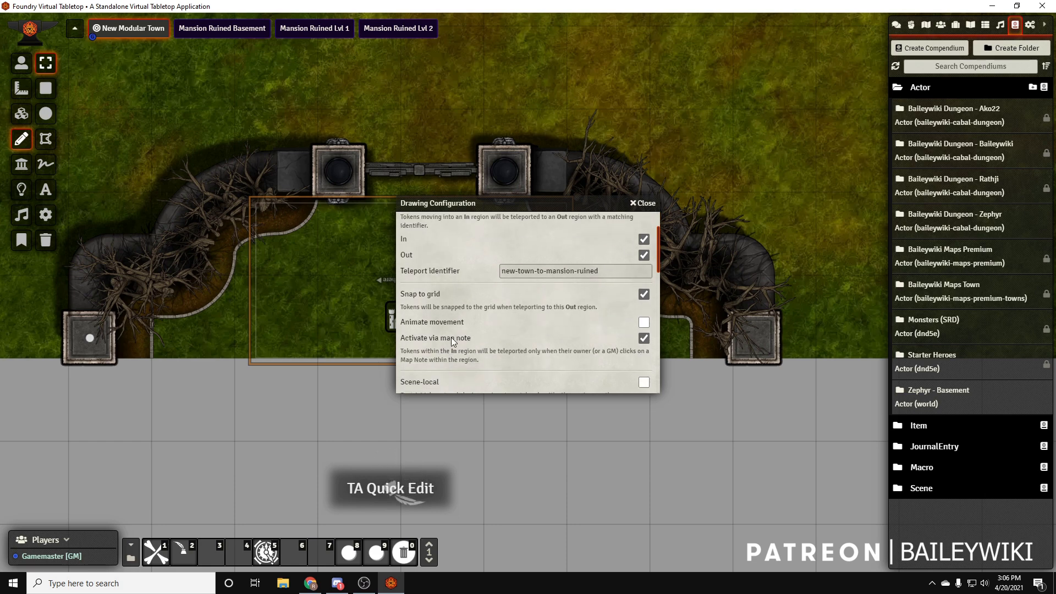
left_click(643, 203)
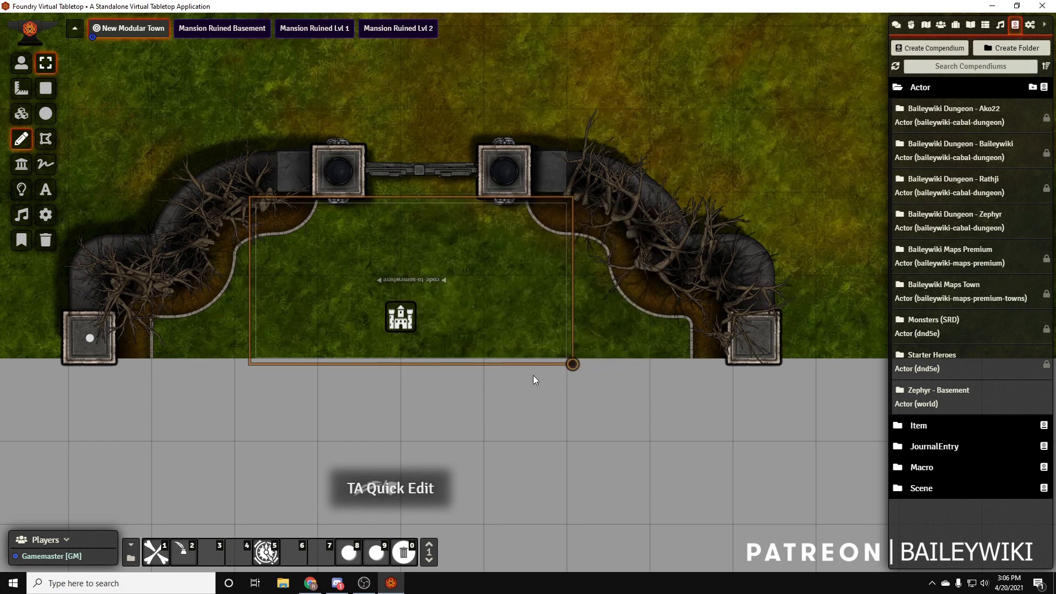
Switch to the Mansion Ruined Lvl 1 scene
scroll(549, 368, "down", 6)
scroll(584, 414, "down", 5)
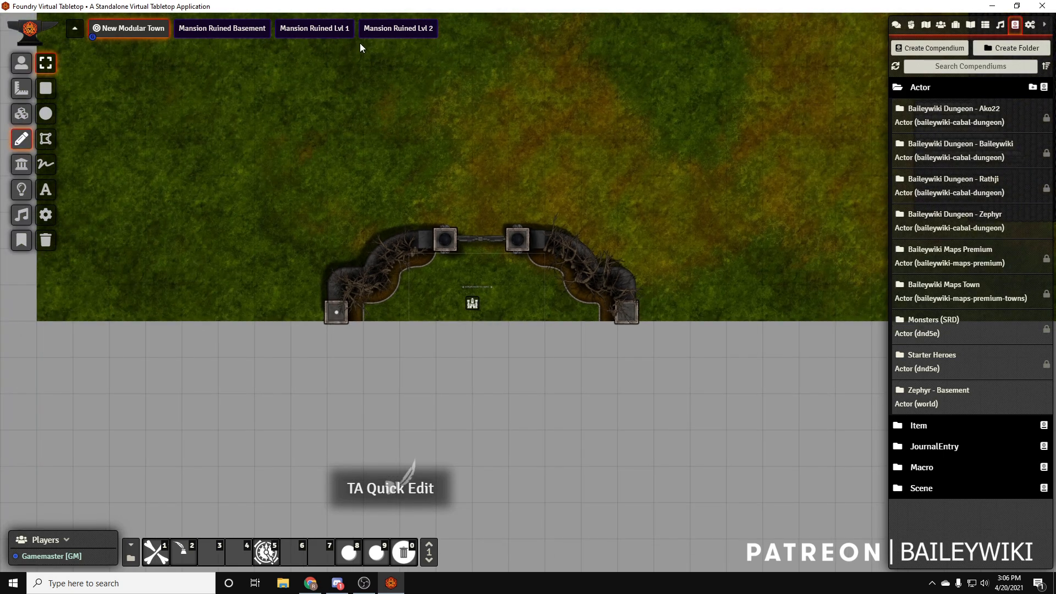
right_click(328, 32)
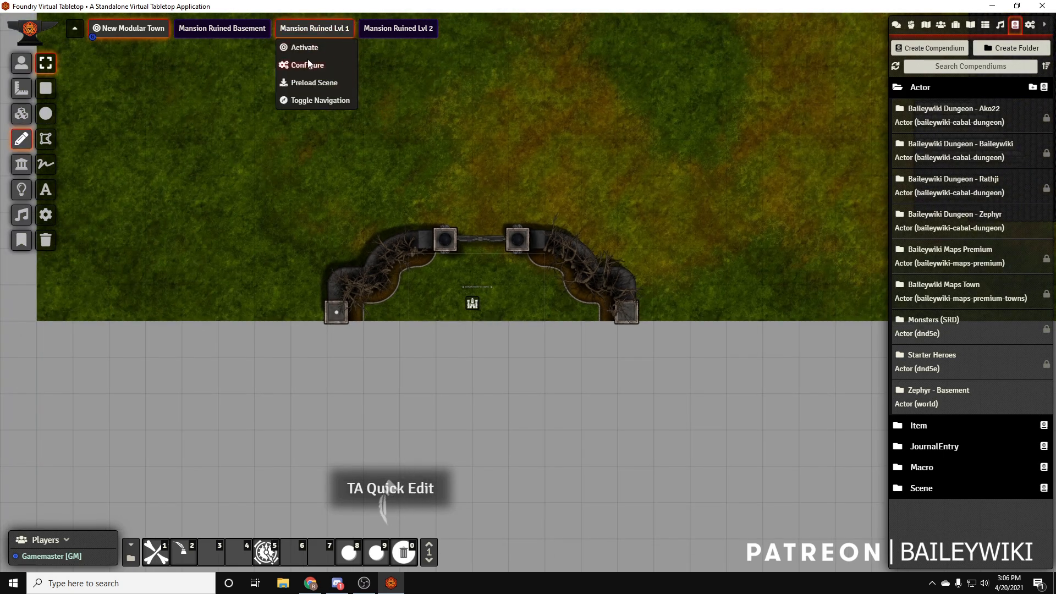
left_click(316, 30)
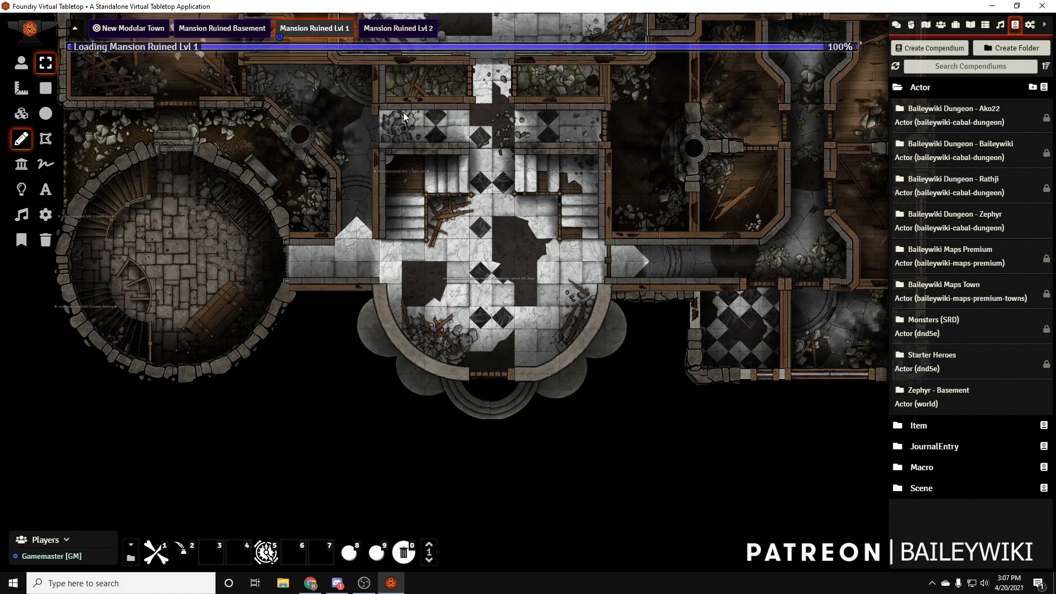
Draw a rectangle about 100 by 100 pixels over the foyer floor just inside the mansion's front door
scroll(468, 313, "up", 8)
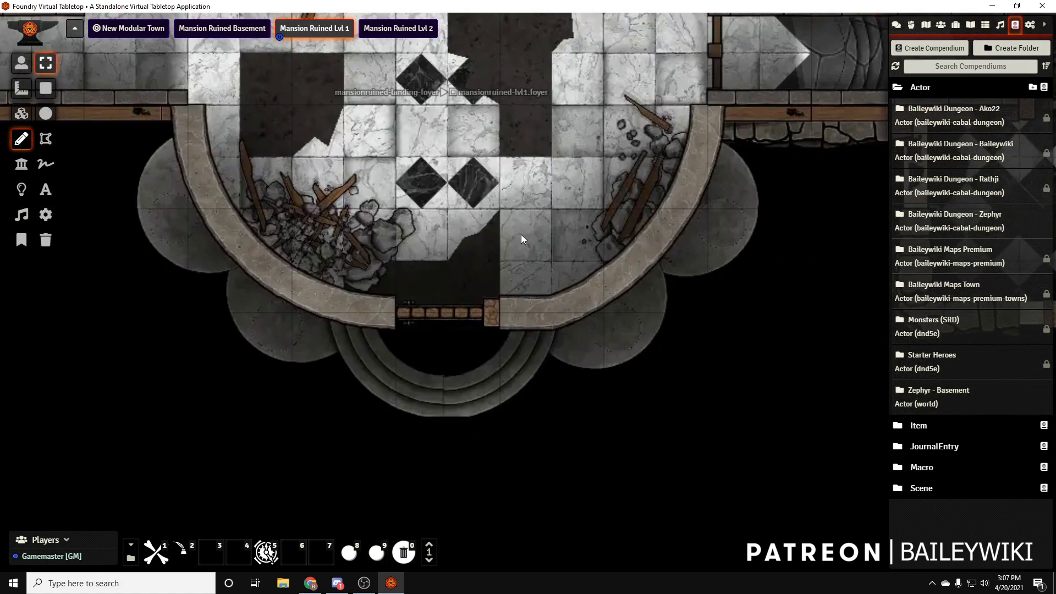
scroll(530, 225, "up", 2)
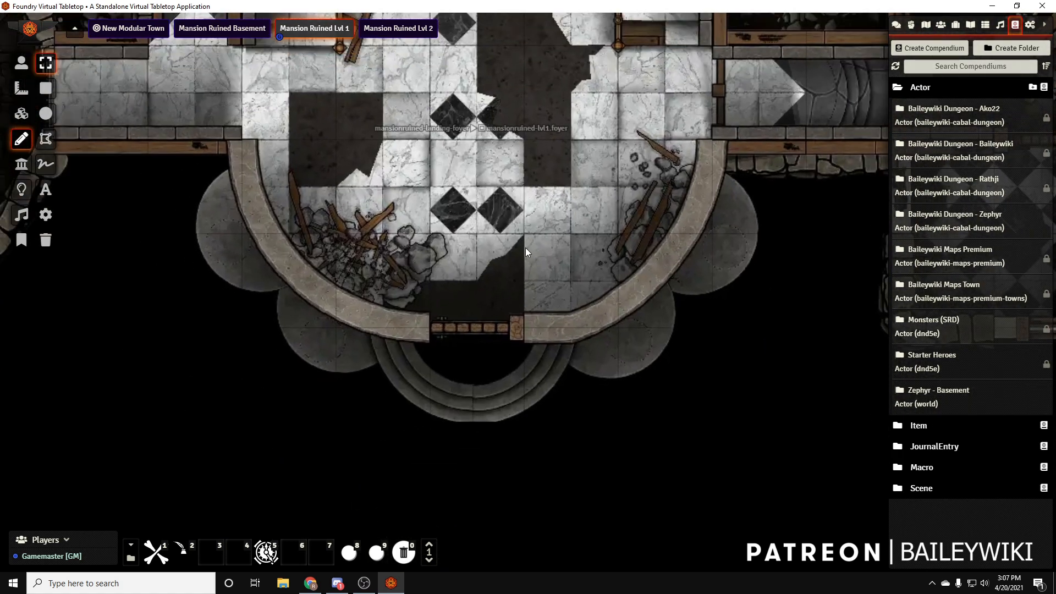
left_click(45, 89)
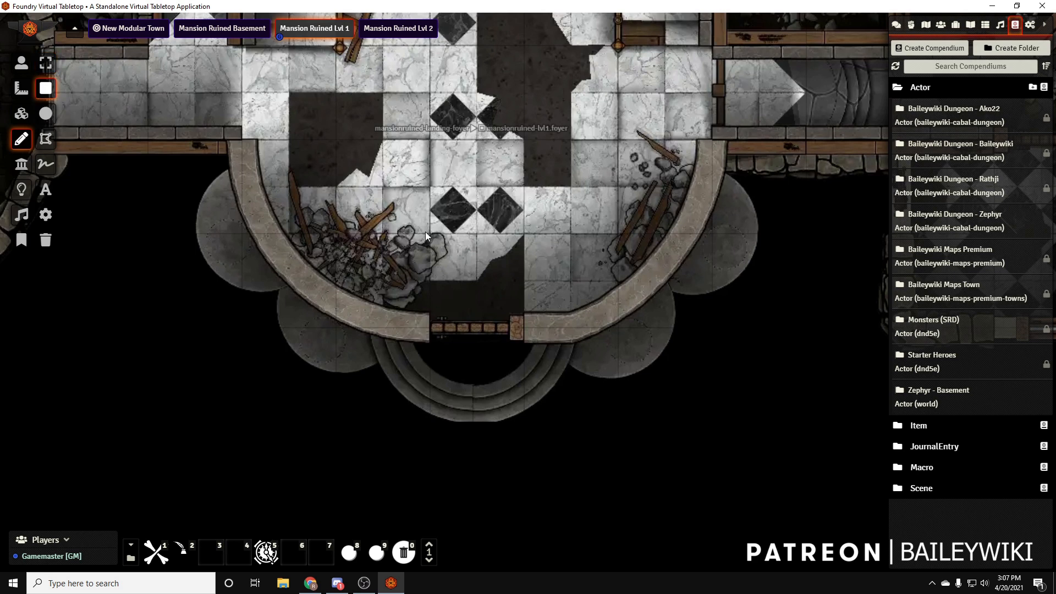
left_click_drag(430, 232, 522, 322)
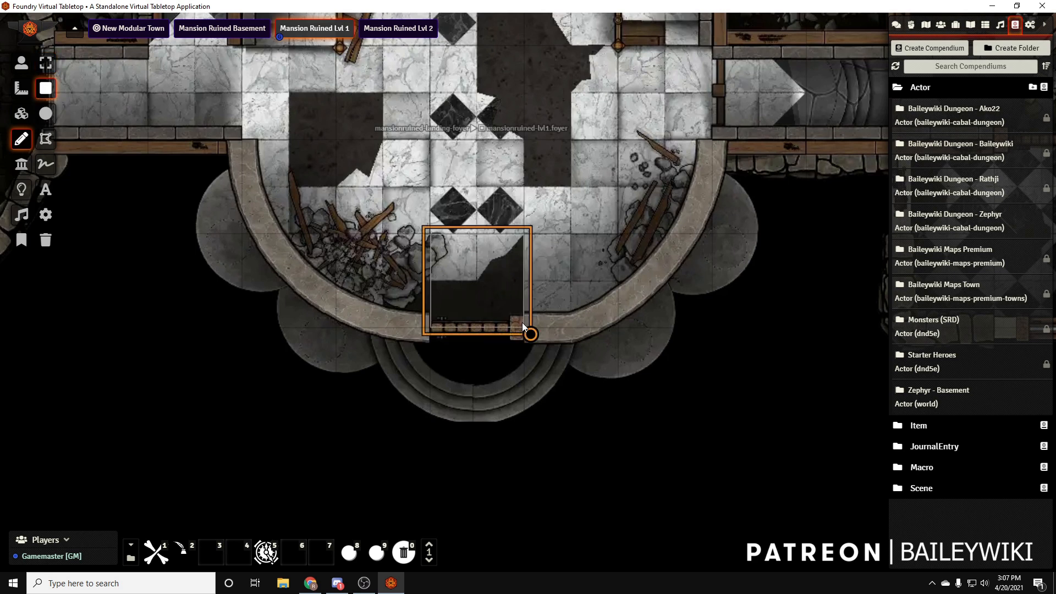
Make the foyer rectangle an In and Out teleport region with the identifier new-town-to-mansion-ruined and update the drawing
double_click(523, 289)
left_click(587, 228)
left_click(643, 296)
left_click(644, 312)
left_click(549, 328)
key("ctrl+v")
scroll(558, 278, "down", 2)
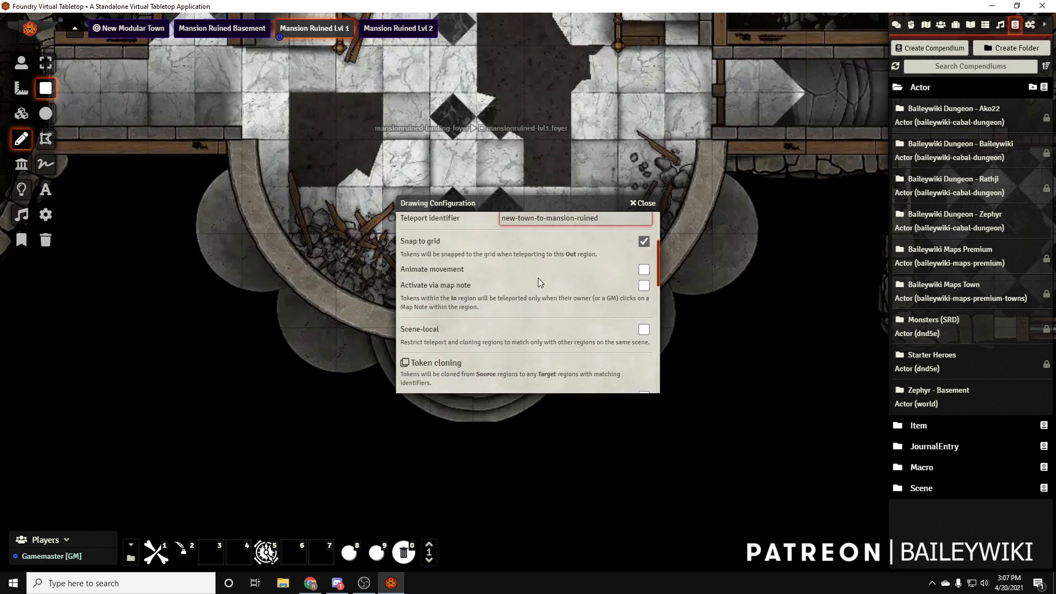
scroll(494, 291, "up", 2)
scroll(493, 290, "down", 6)
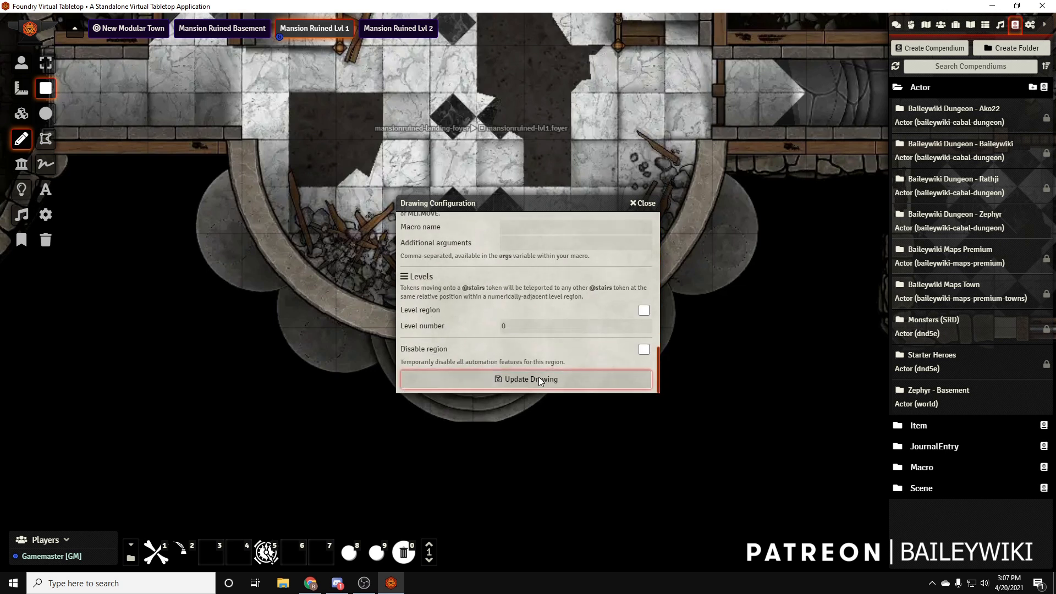
left_click(538, 379)
Review the line and text settings of the foyer teleport region and update the drawing without altering its label
double_click(512, 250)
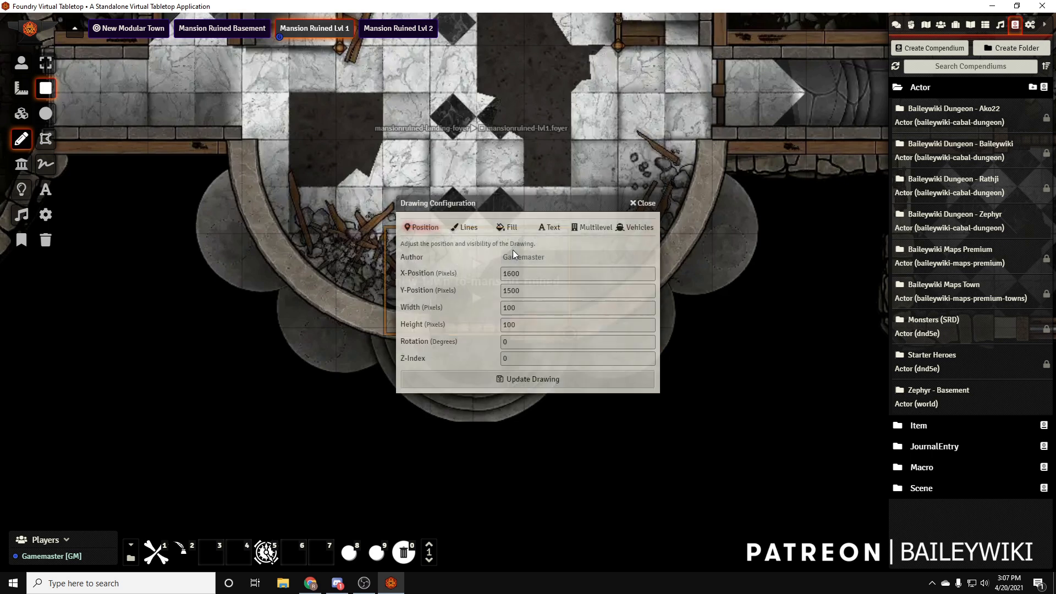
left_click(456, 228)
left_click(517, 257)
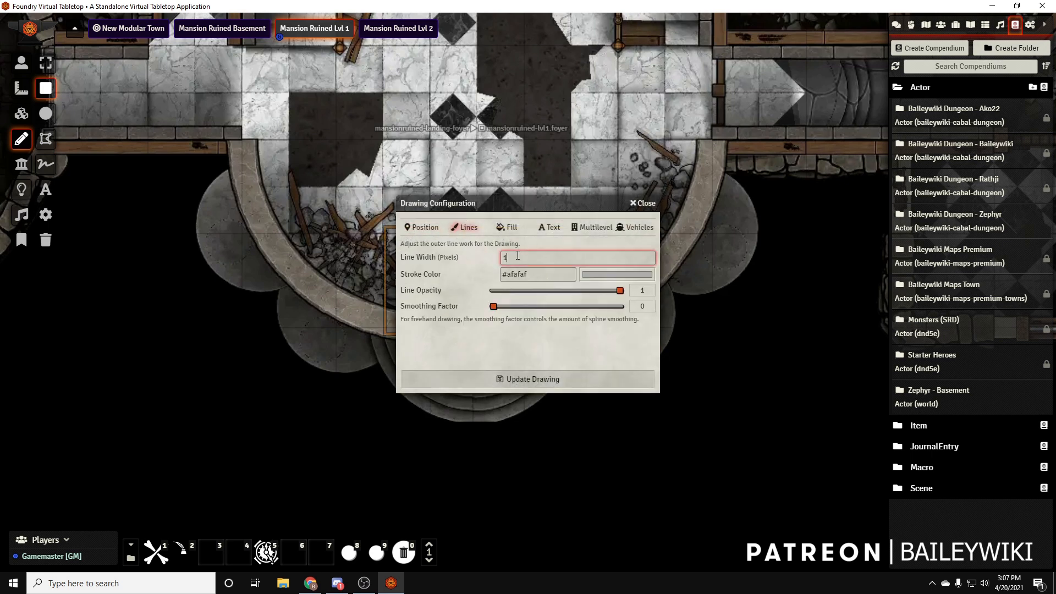
left_click(538, 273)
left_click(549, 227)
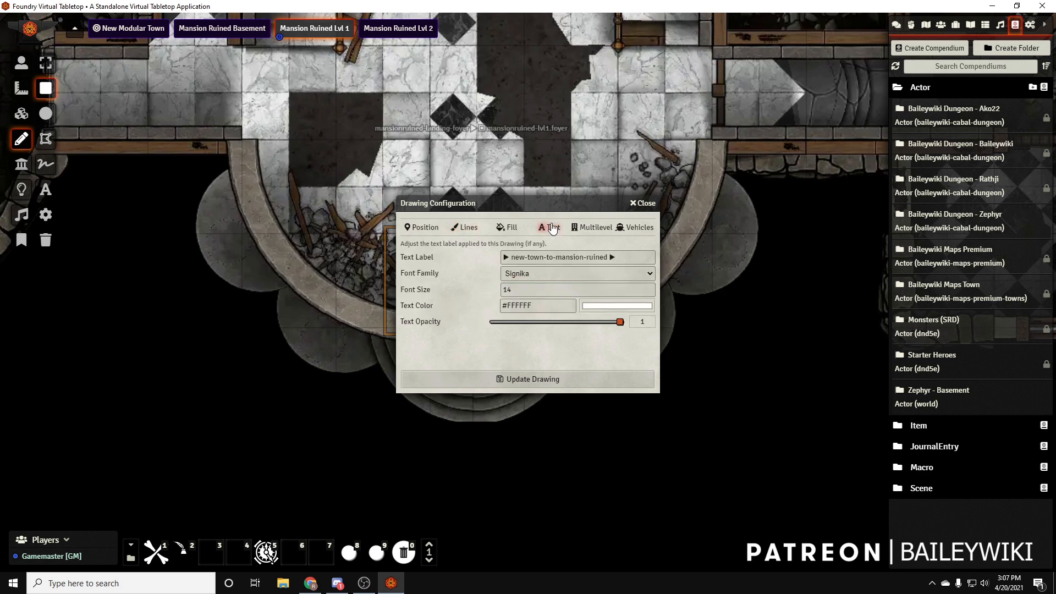
left_click(513, 378)
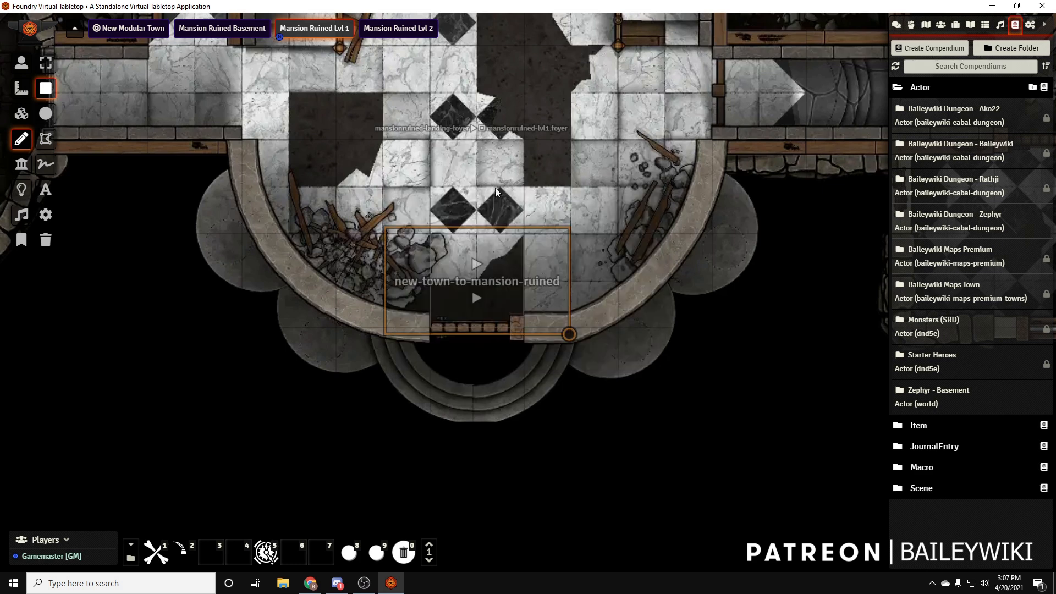
scroll(589, 176, "down", 2)
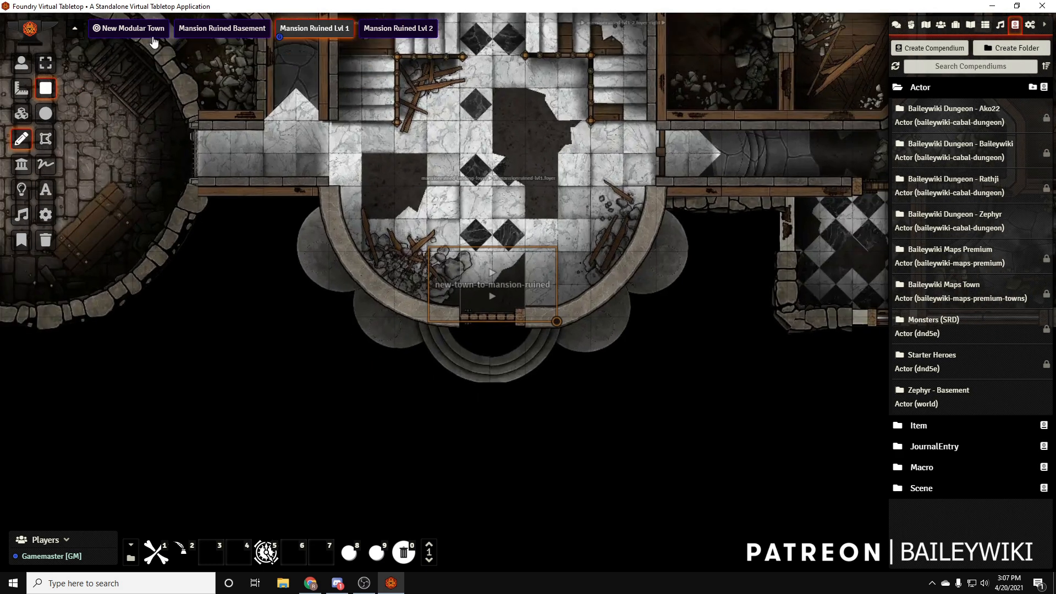
Enable Activate via map note for the foyer's new-town-to-mansion-ruined teleport region and update the drawing
double_click(520, 256)
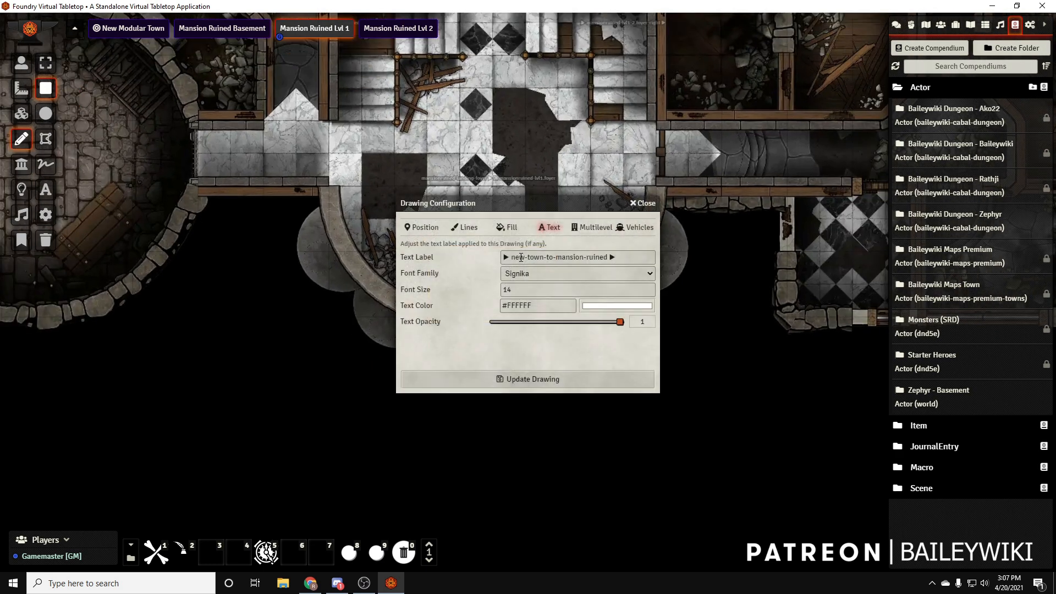
left_click(587, 227)
scroll(543, 332, "down", 1)
scroll(542, 332, "down", 3)
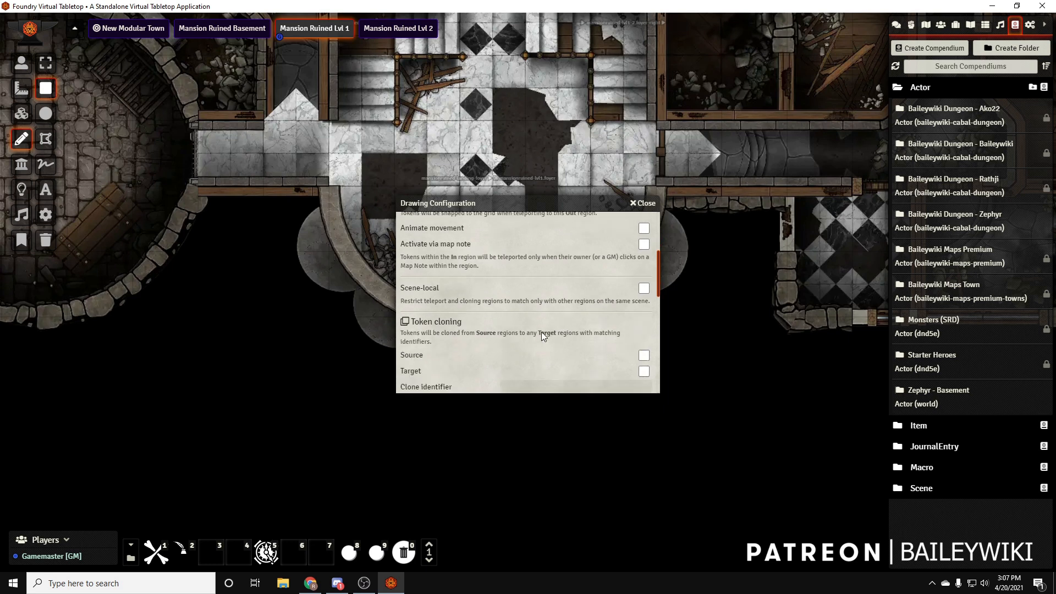
scroll(541, 332, "down", 4)
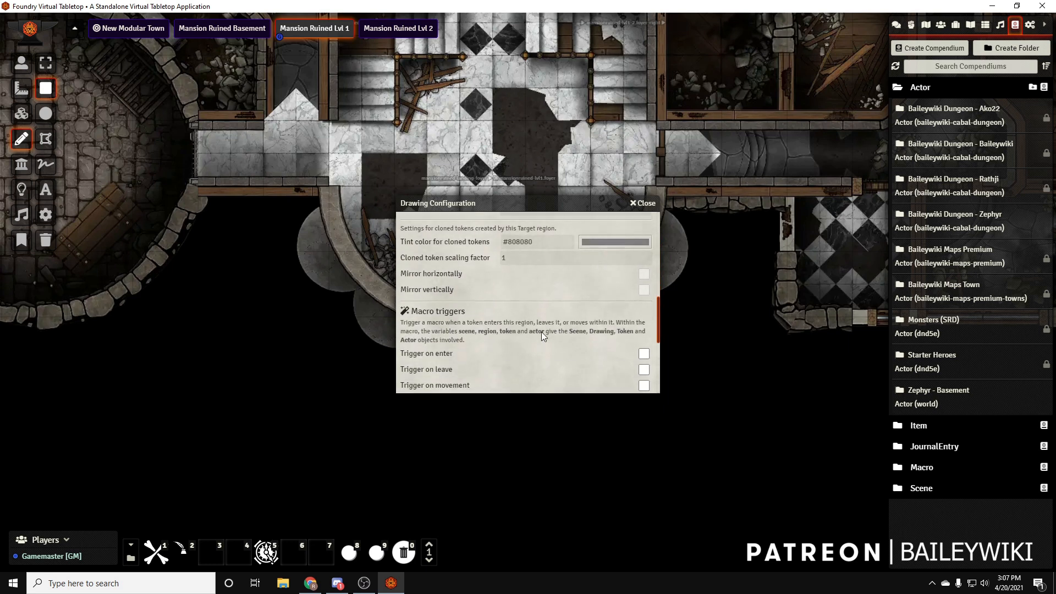
scroll(541, 331, "up", 7)
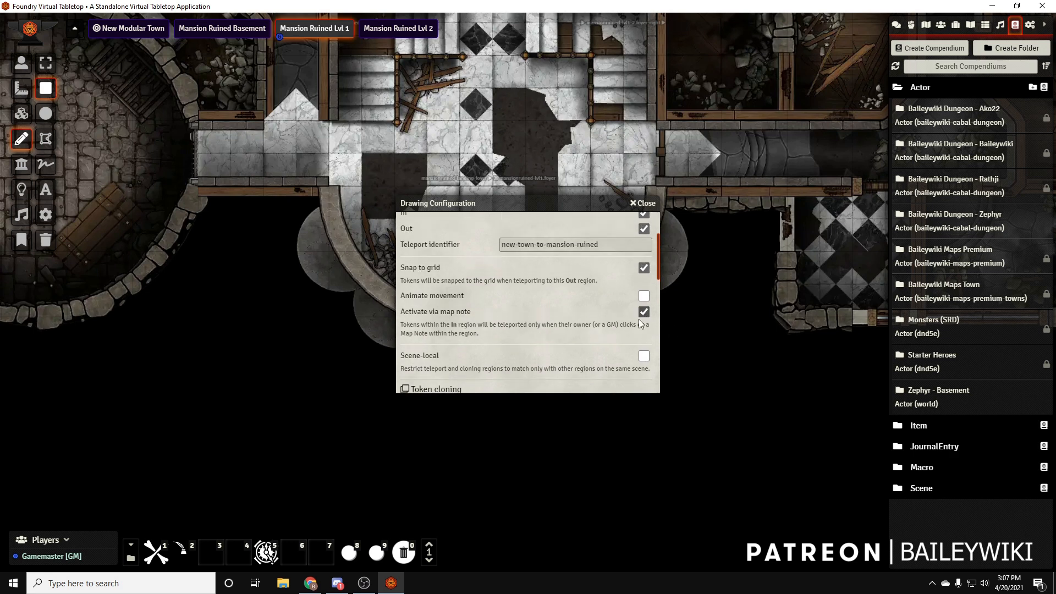
scroll(458, 305, "down", 5)
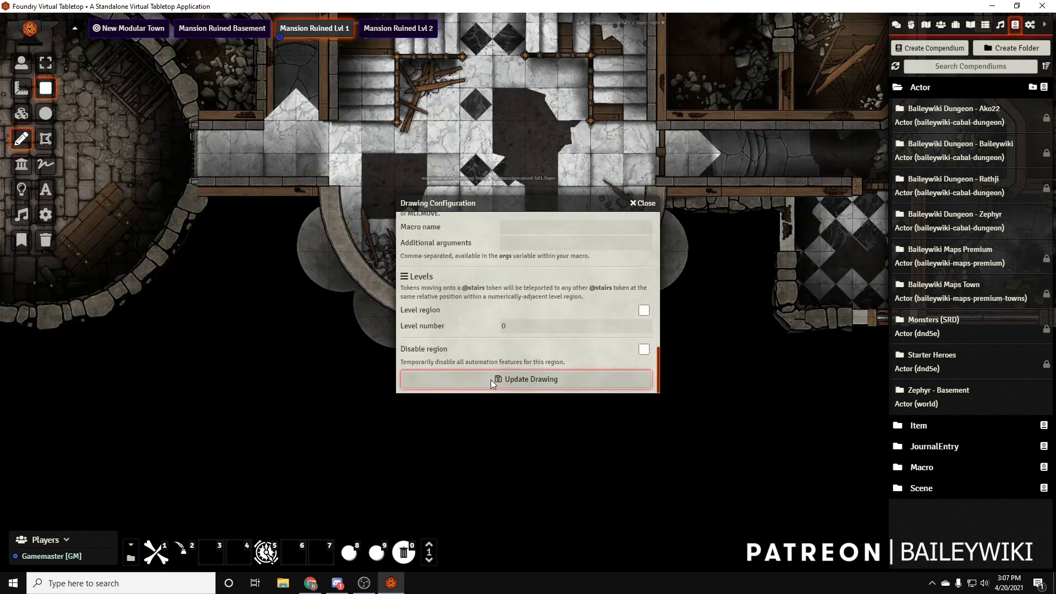
left_click(490, 380)
Place the stair journal entry as a map note inside the foyer teleport region, labelled To the Town
left_click(970, 25)
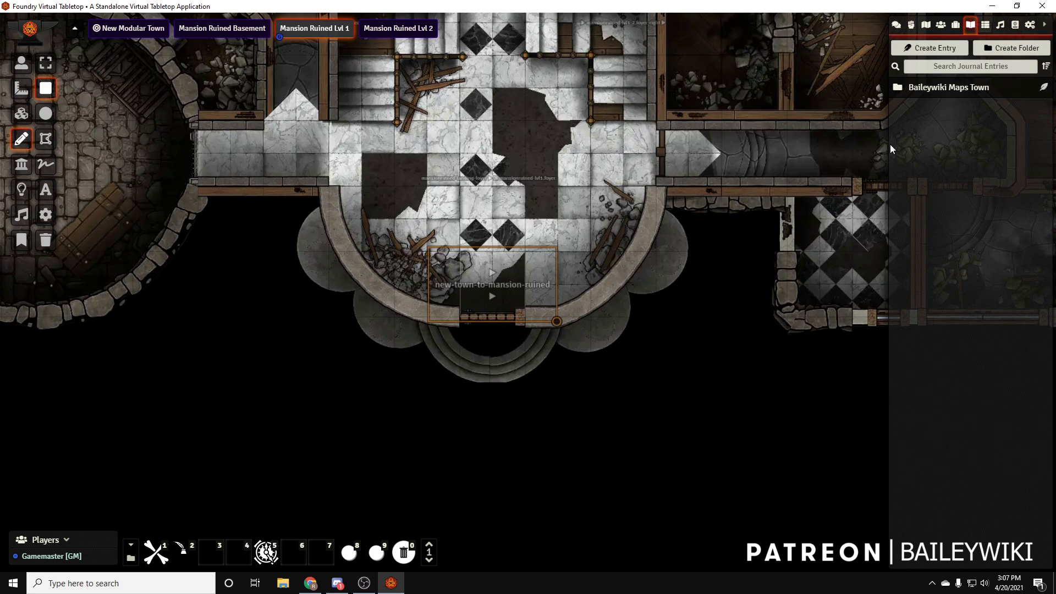
left_click(913, 92)
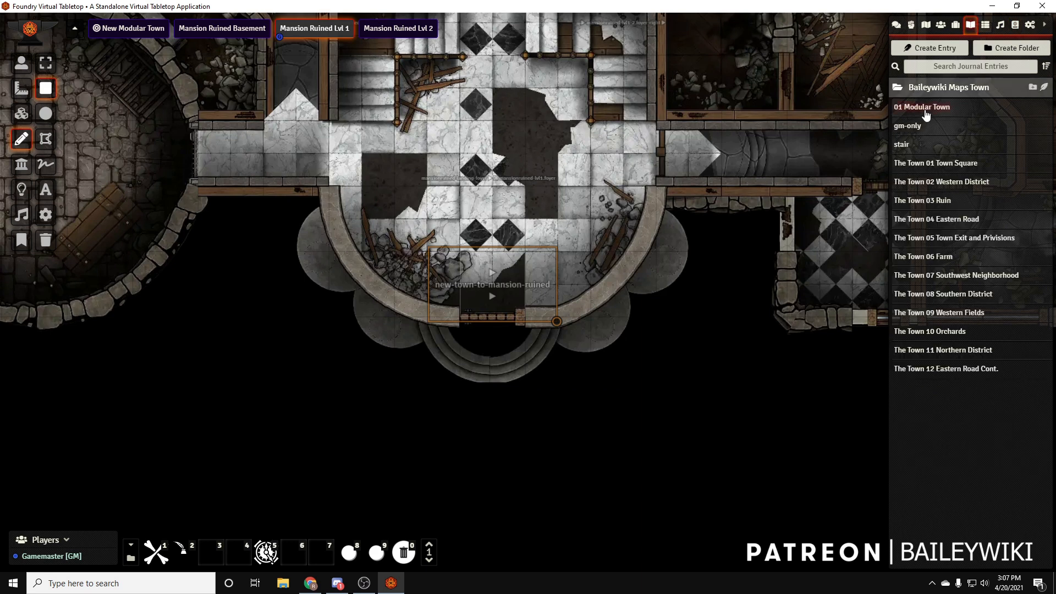
left_click_drag(900, 149, 495, 282)
left_click(537, 213)
left_click(540, 210)
left_click(524, 227)
type("To the Town")
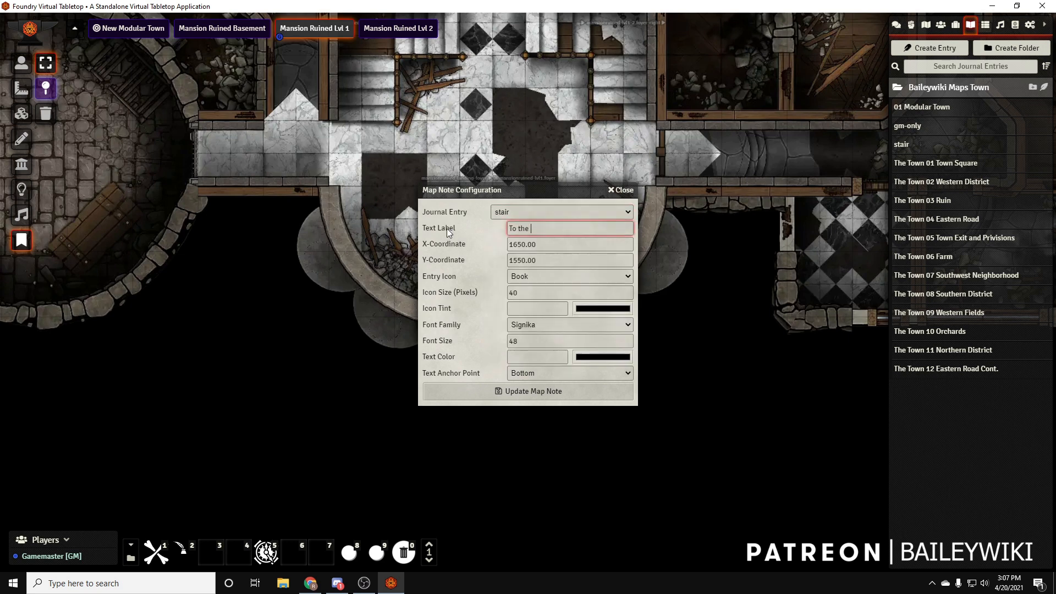
left_click(519, 385)
Switch to the New Modular Town scene and place a Test actor token on the grass north of the manor gate
scroll(605, 250, "down", 2)
scroll(561, 248, "down", 2)
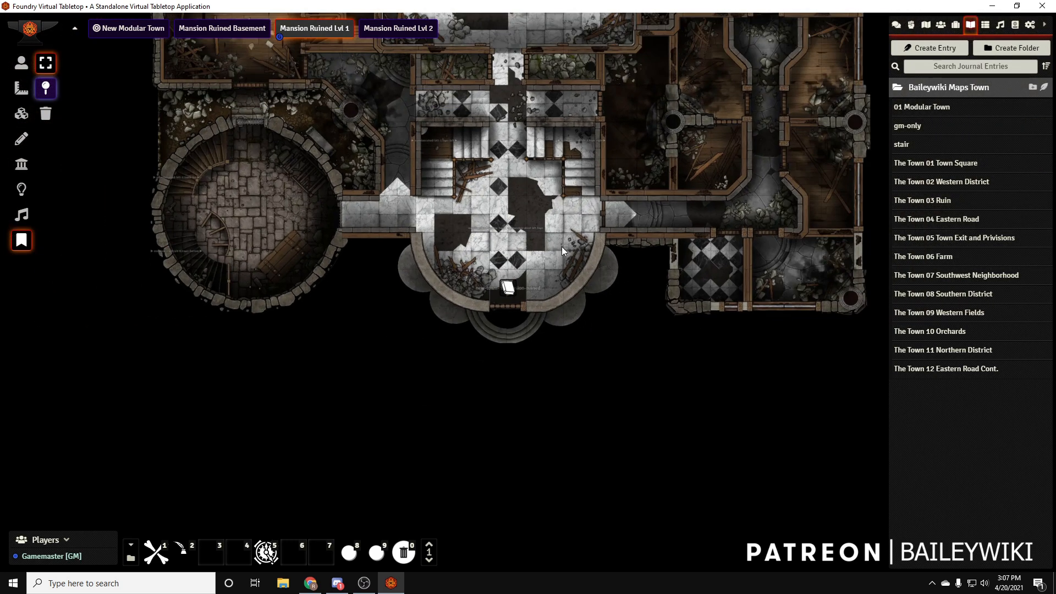
left_click(138, 31)
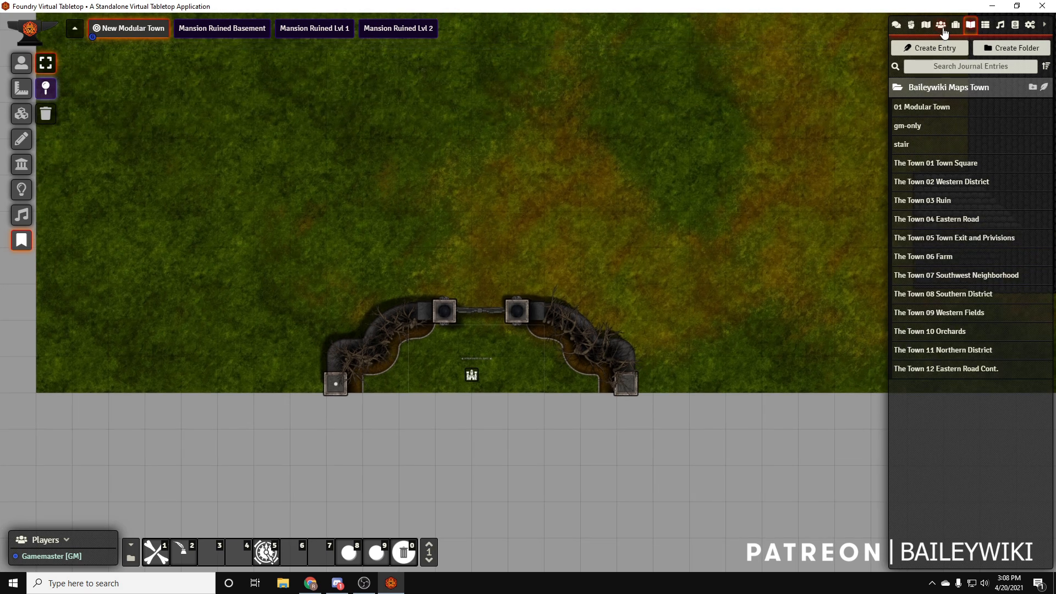
left_click(941, 25)
left_click_drag(928, 138, 500, 244)
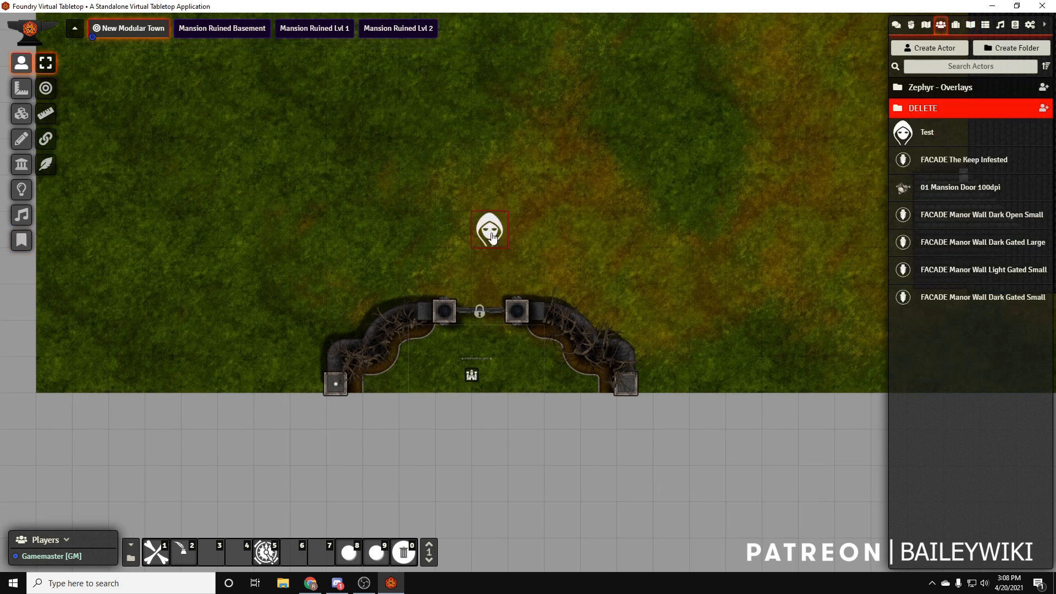
Move the Test token through the manor gate beside the To the Mansion note and try to teleport it with the note
key("Down")
key("Down")
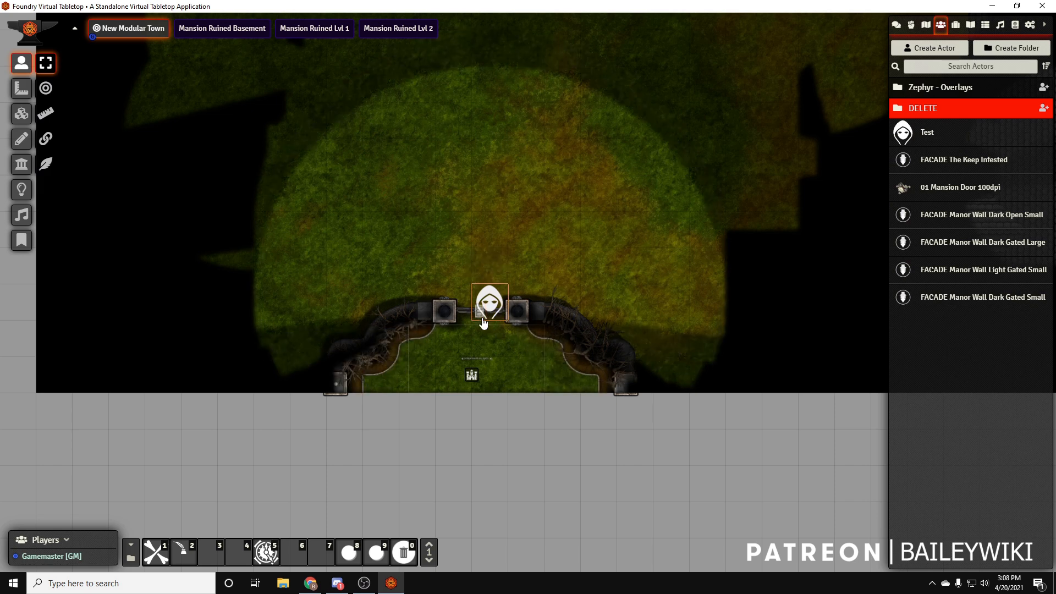
key("Down")
key("Down")
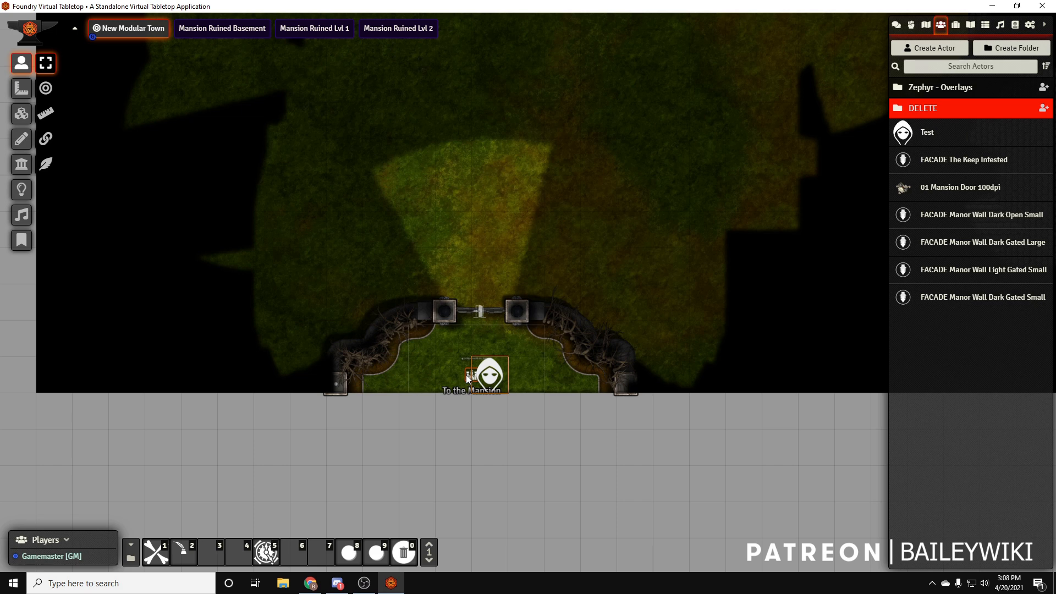
key("Right")
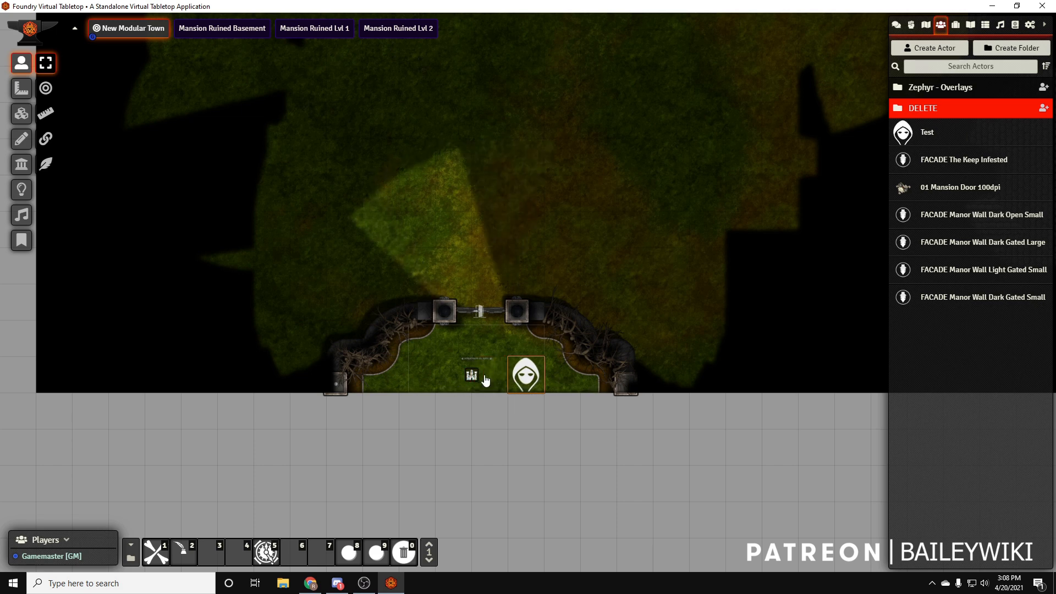
double_click(472, 375)
left_click(711, 82)
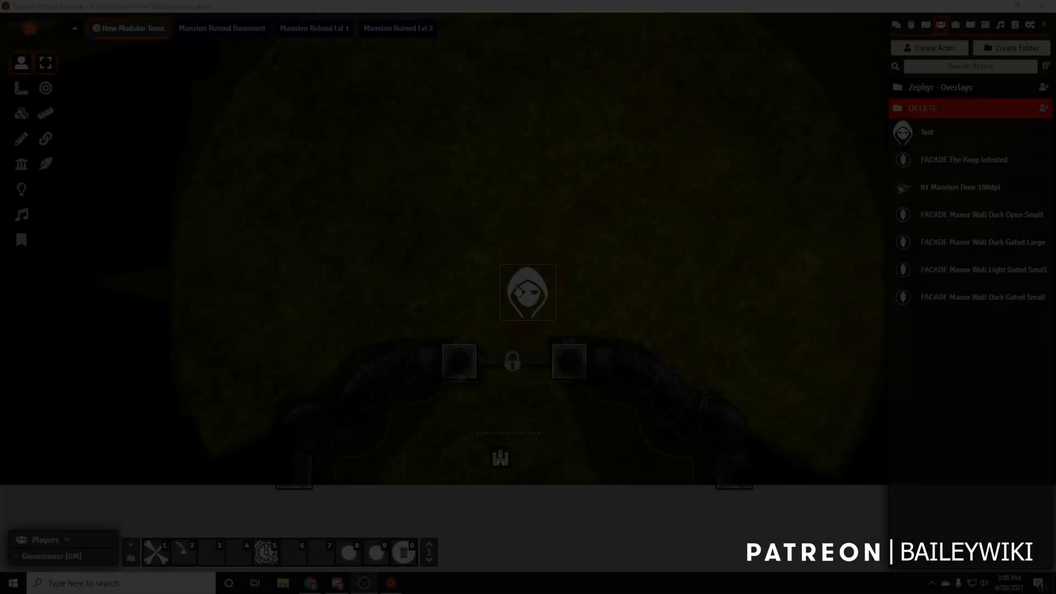
Open the manor gate, walk the Test token through it into the teleport region, and switch to the Mansion Ruined Lvl 1 scene
key("Down")
left_click(514, 367)
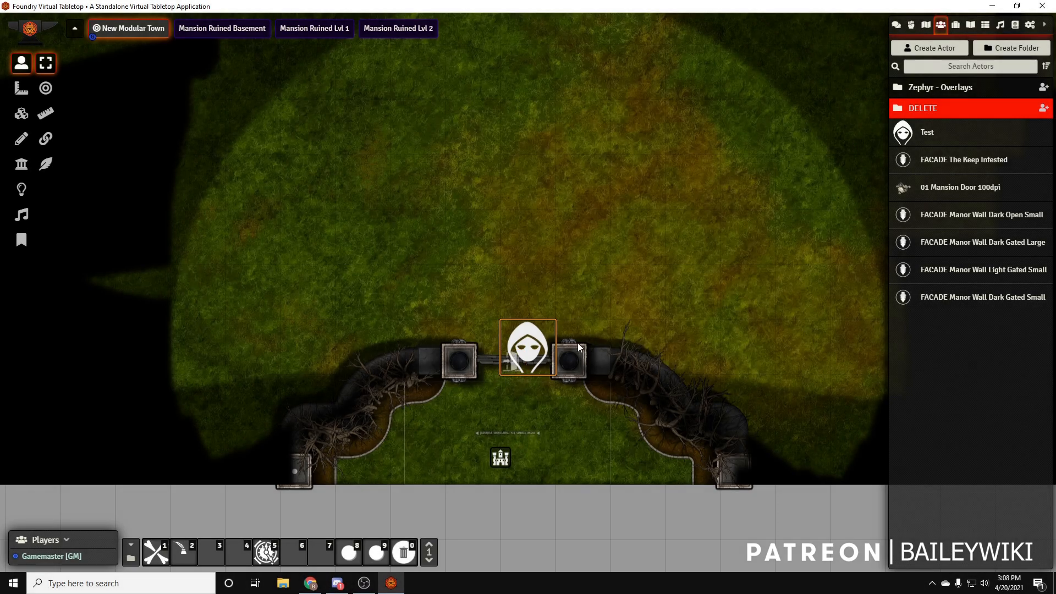
key("Down")
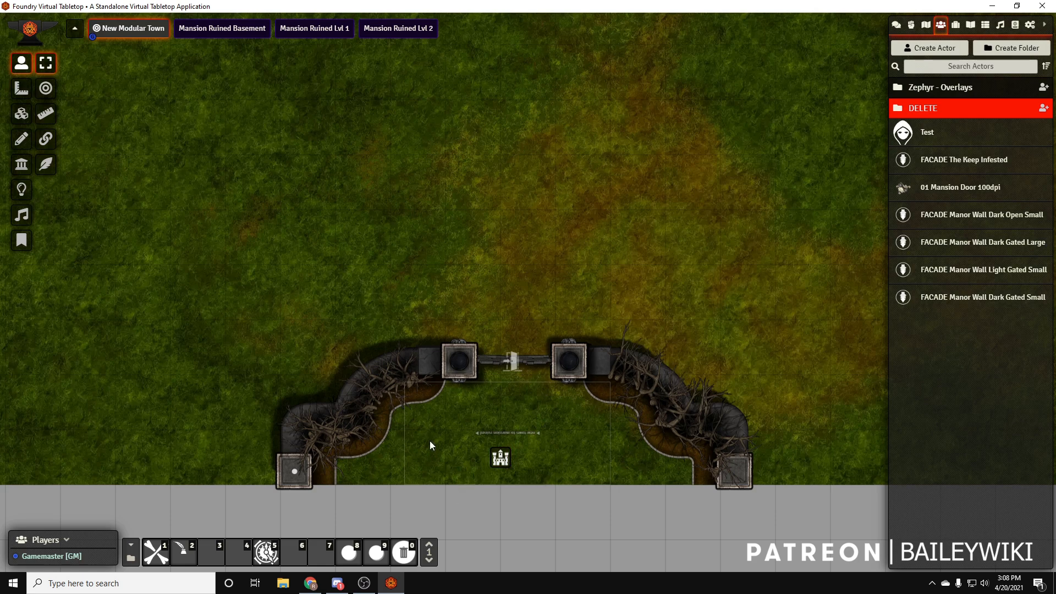
left_click(306, 31)
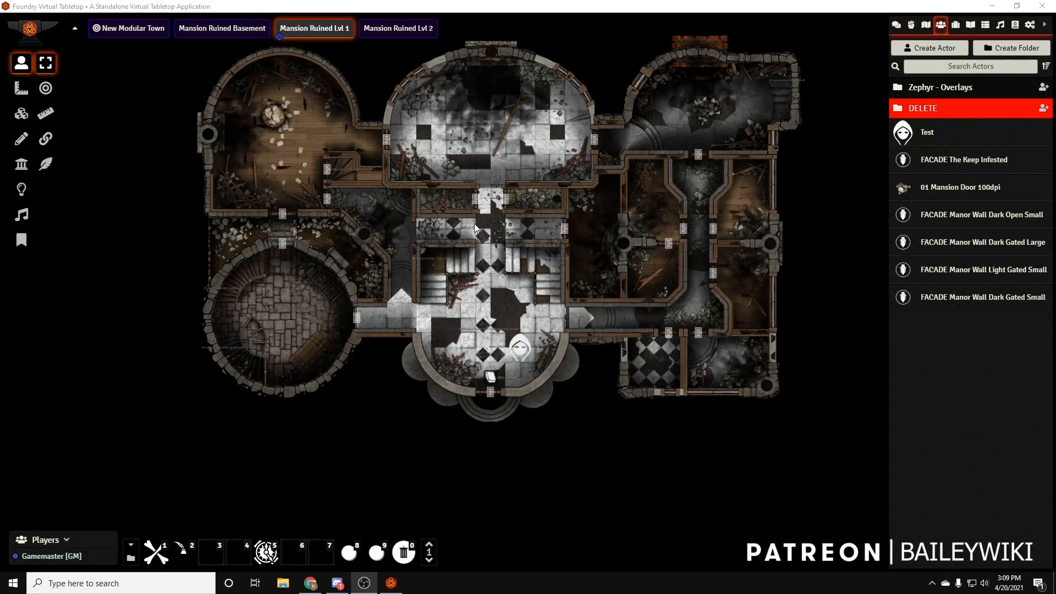
Move the Test token around the foyer and onto the To the Town note, ending just north of the note
scroll(521, 396, "up", 10)
left_click(521, 396)
key("Left")
left_click_drag(466, 383, 469, 434)
key("Up")
Resize and reposition the foyer teleport region around the To the Town note
left_click(21, 139)
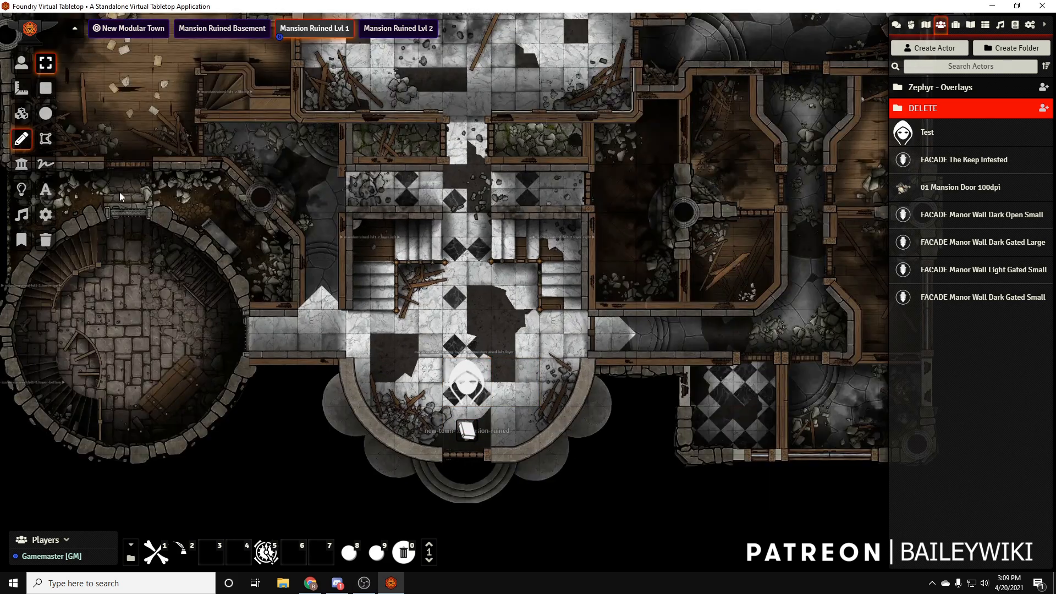
left_click(482, 412)
mouse_move(518, 454)
left_mouse_down()
mouse_move(510, 420)
mouse_move(509, 458)
mouse_move(559, 467)
left_mouse_up()
mouse_move(527, 434)
left_mouse_down()
mouse_move(480, 417)
mouse_move(497, 384)
mouse_move(533, 454)
left_mouse_up()
Delete the Test token from the mansion foyer and switch to the New Modular Town scene
left_click(21, 63)
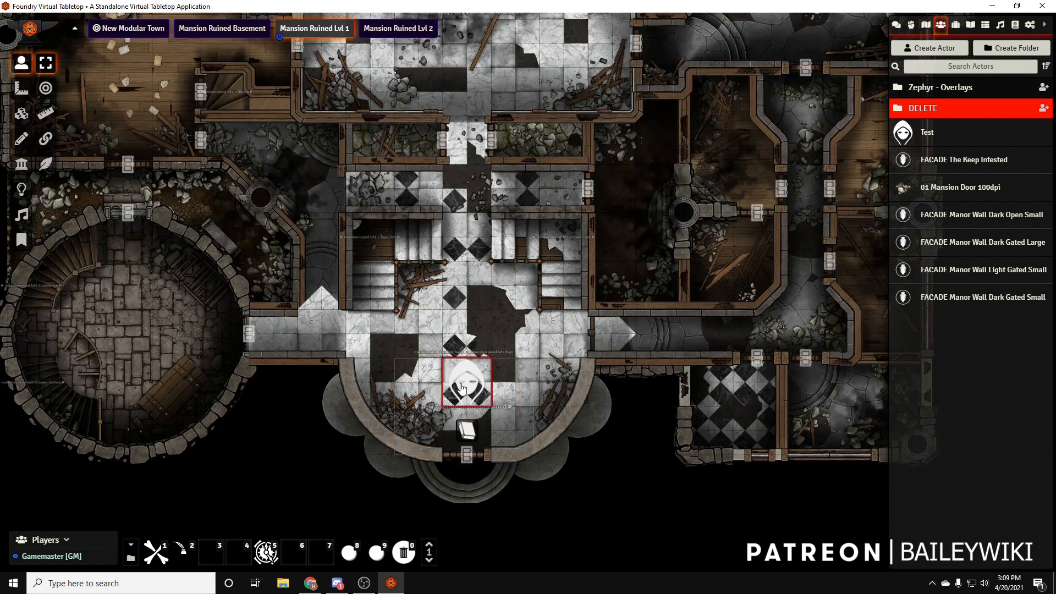
left_click(462, 389)
key("Delete")
left_click(144, 22)
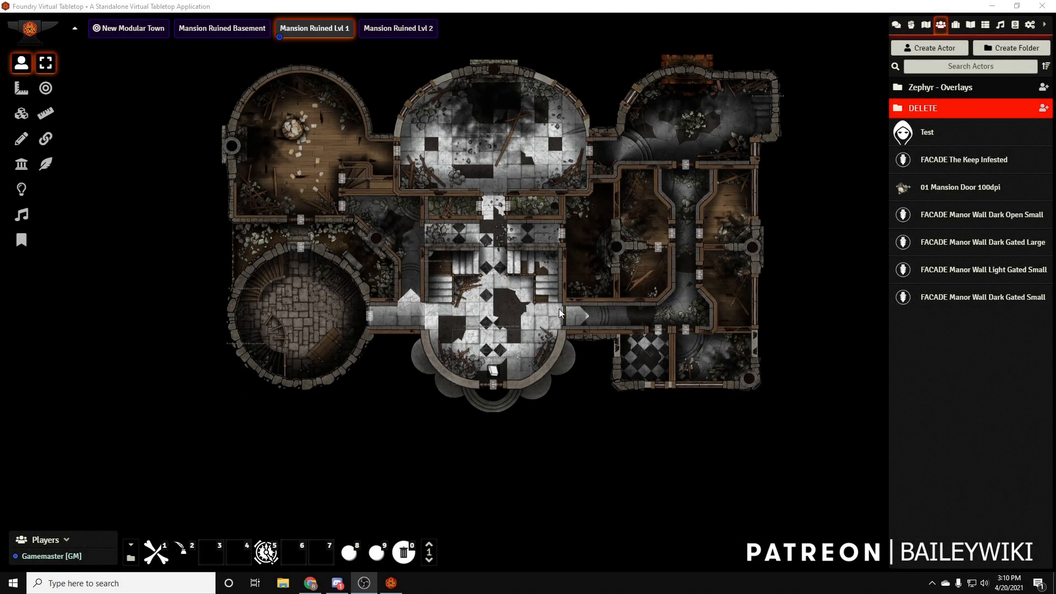
Set the Mansion Ruined Lvl 2 scene's background image to mansion-terrain-grass.webp, save it, and brighten the scene to daylight
left_click(370, 30)
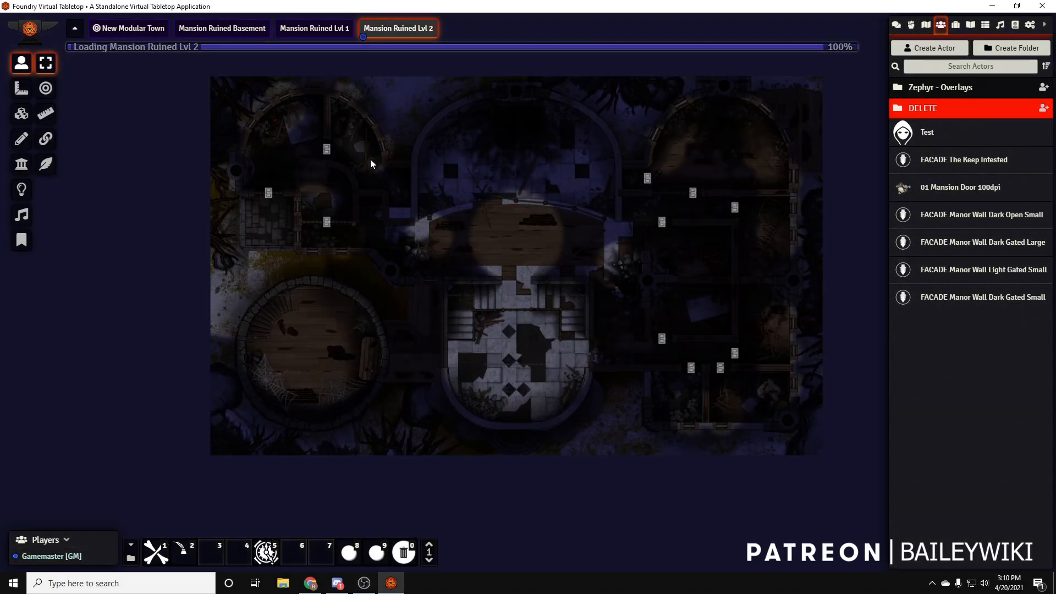
right_click(410, 33)
left_click(389, 65)
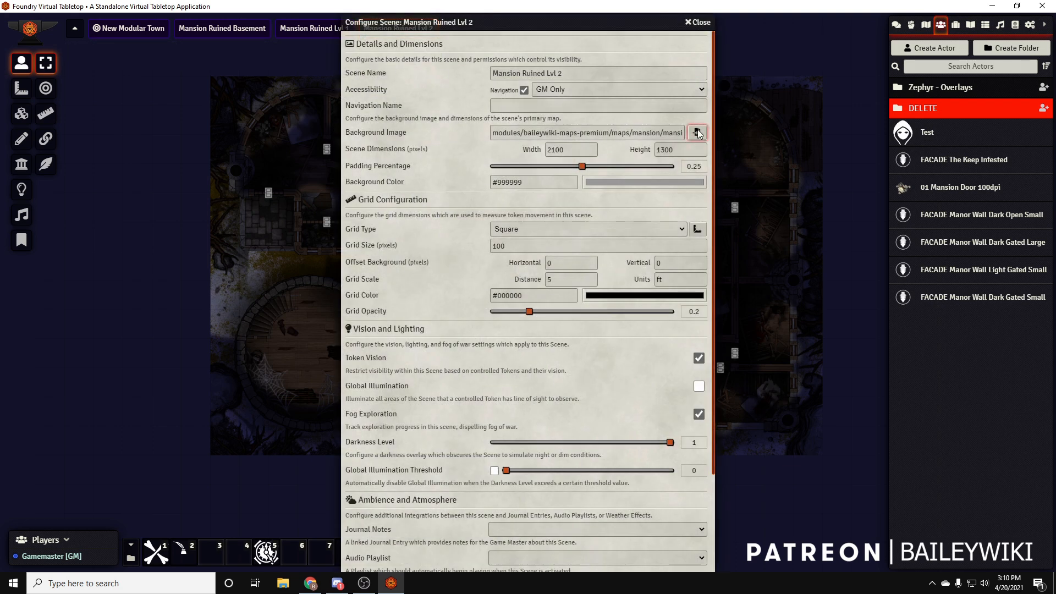
left_click(696, 132)
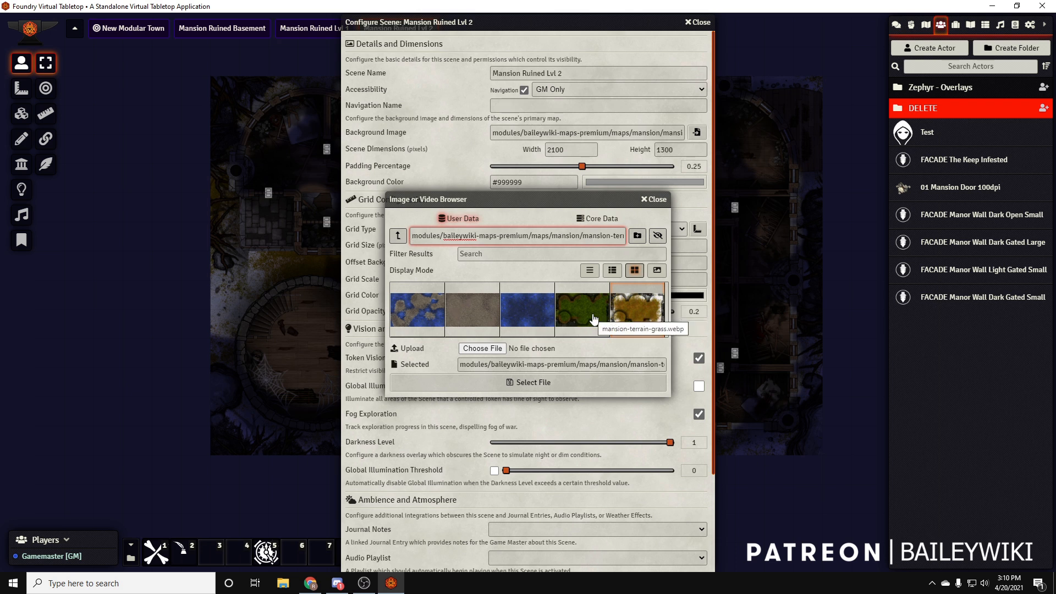
left_click(594, 319)
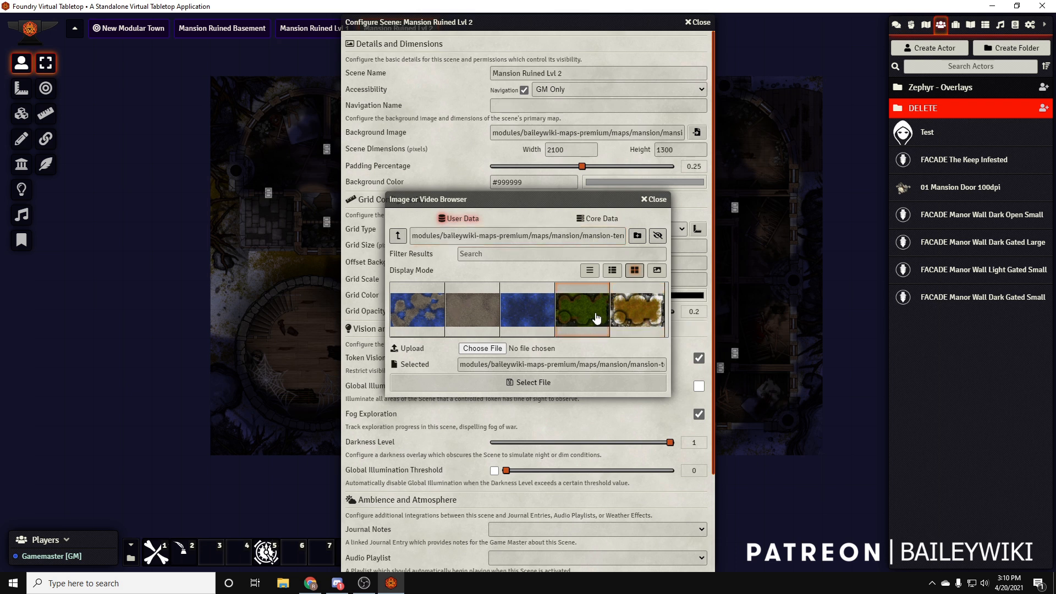
left_click(566, 384)
scroll(424, 374, "down", 5)
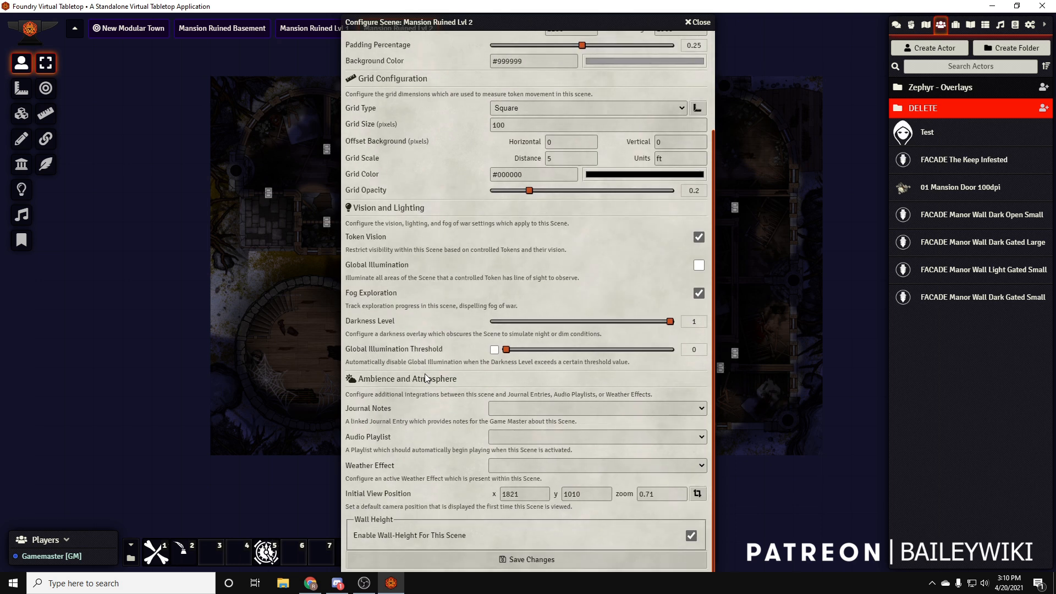
left_click(516, 561)
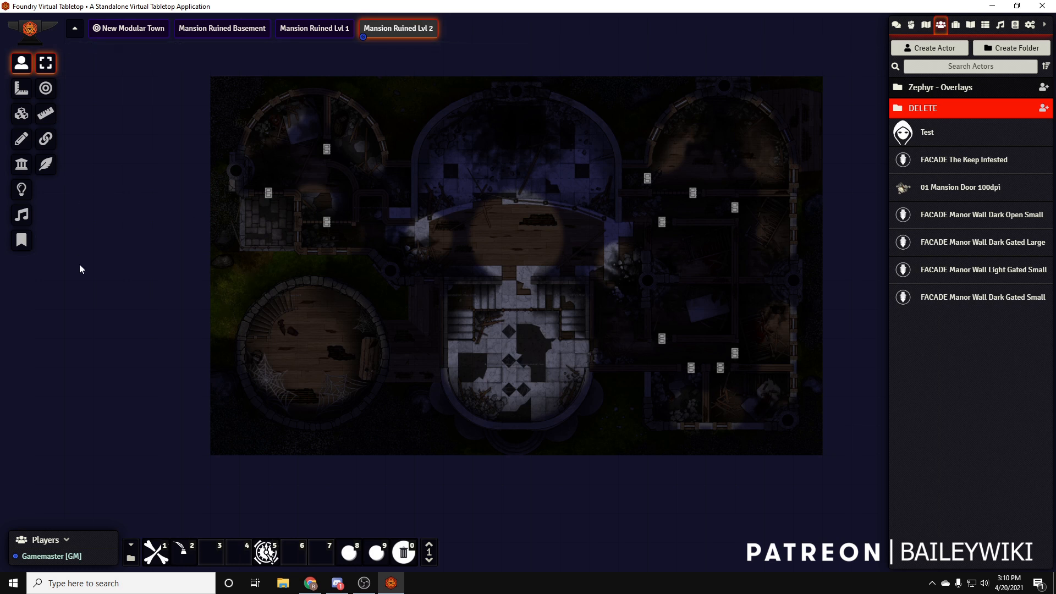
left_click(21, 189)
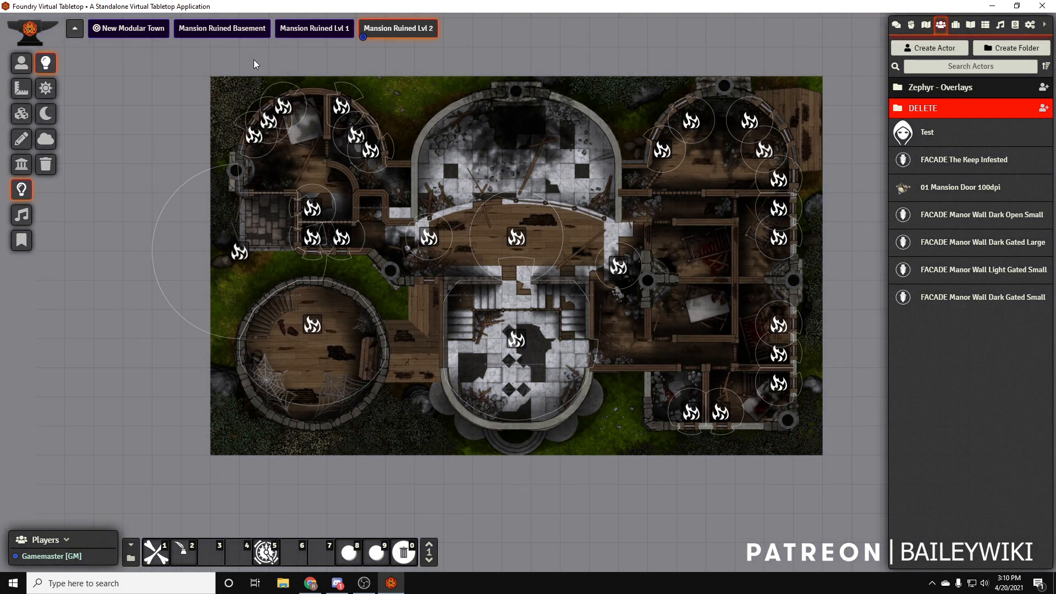
Switch to the Mansion Ruined Lvl 1 scene and browse for its background image in modules/baileywiki-maps-premium/maps
left_click(314, 30)
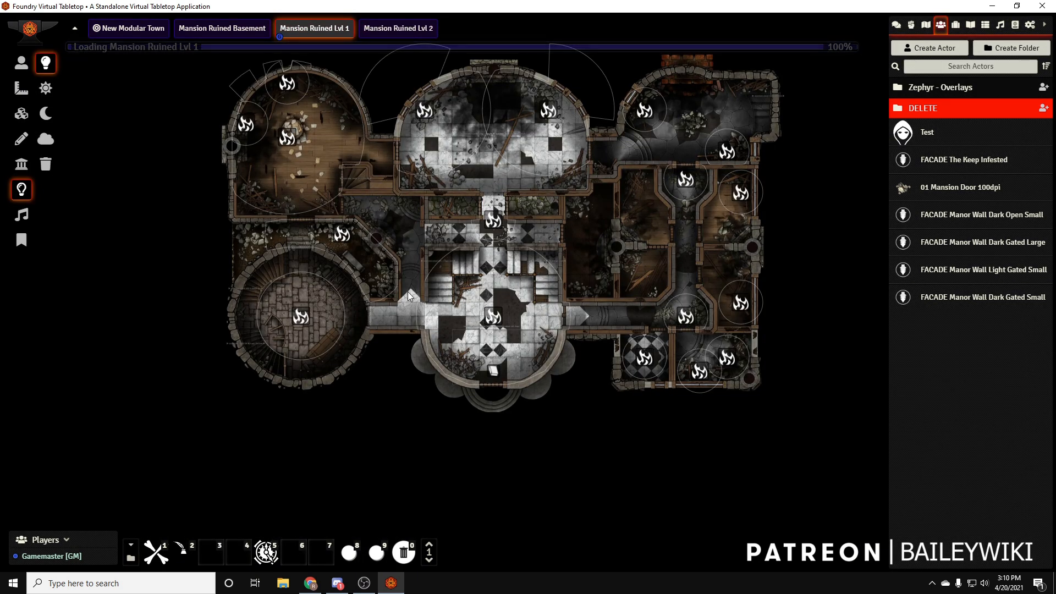
right_click(331, 32)
left_click(313, 66)
left_click(697, 132)
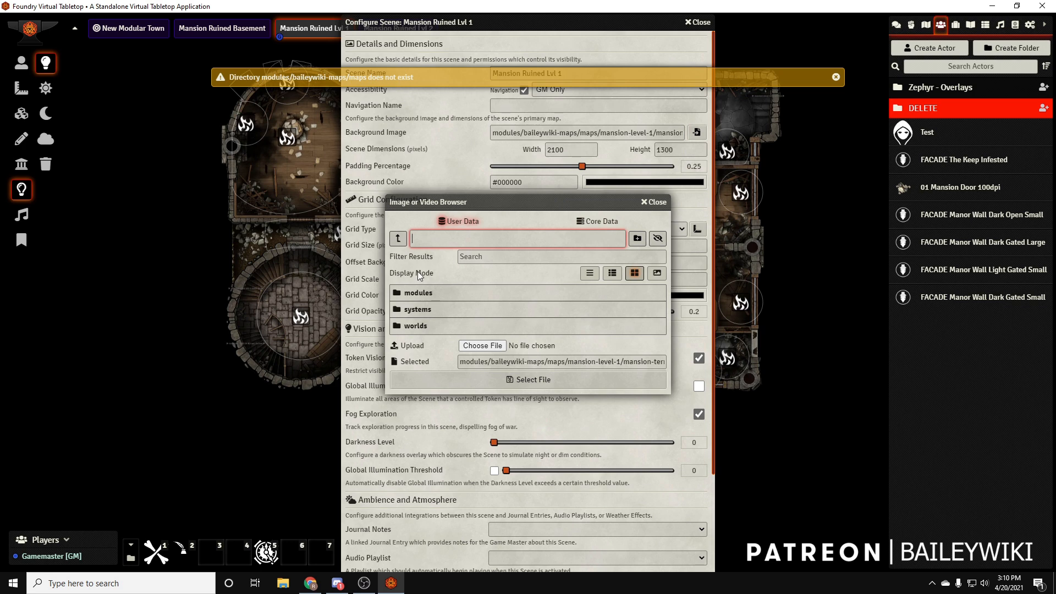
left_click(419, 293)
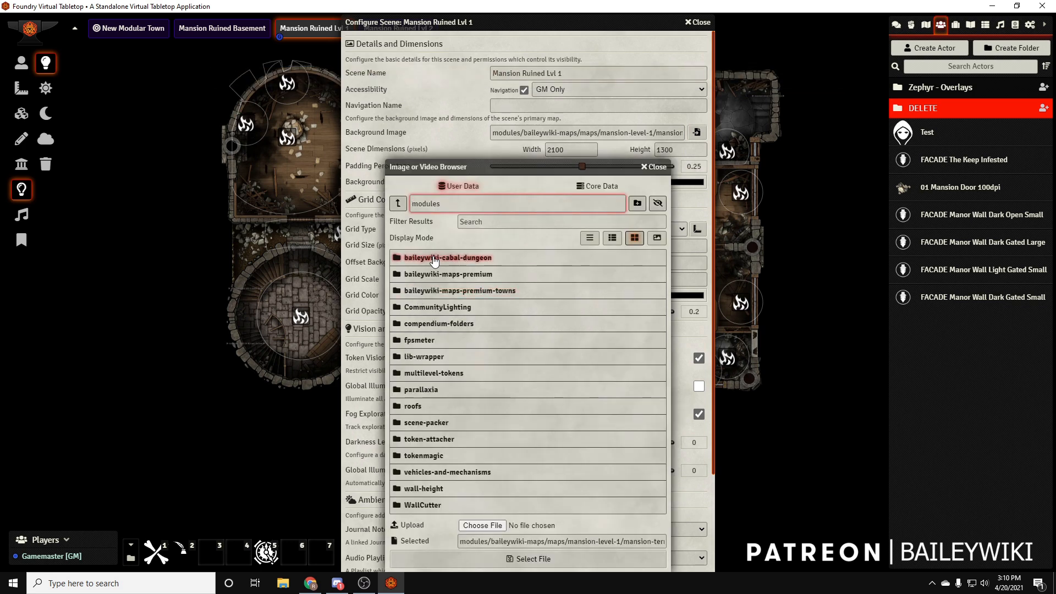
left_click(435, 274)
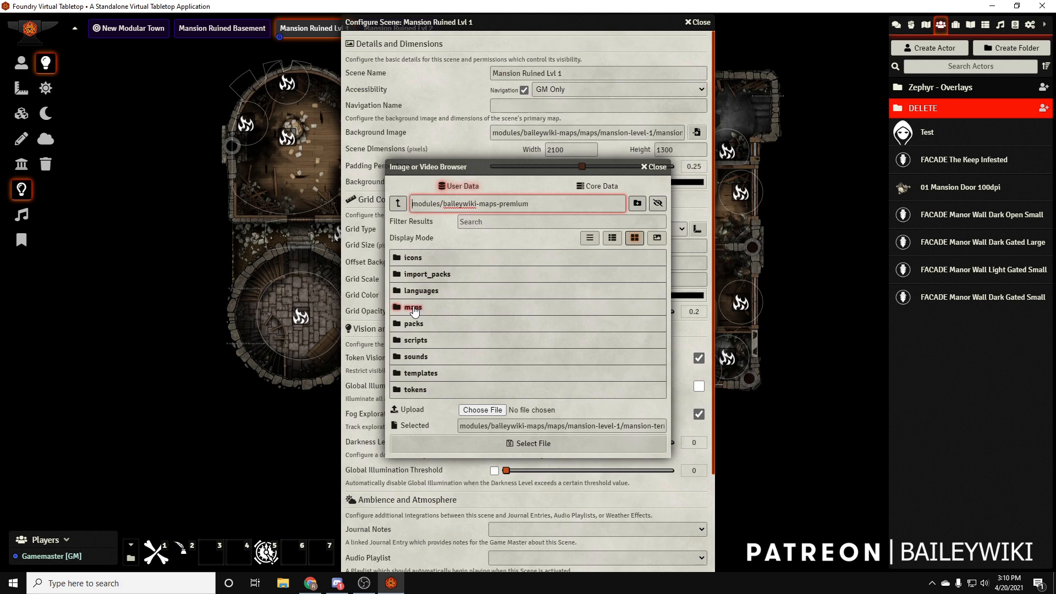
left_click(414, 309)
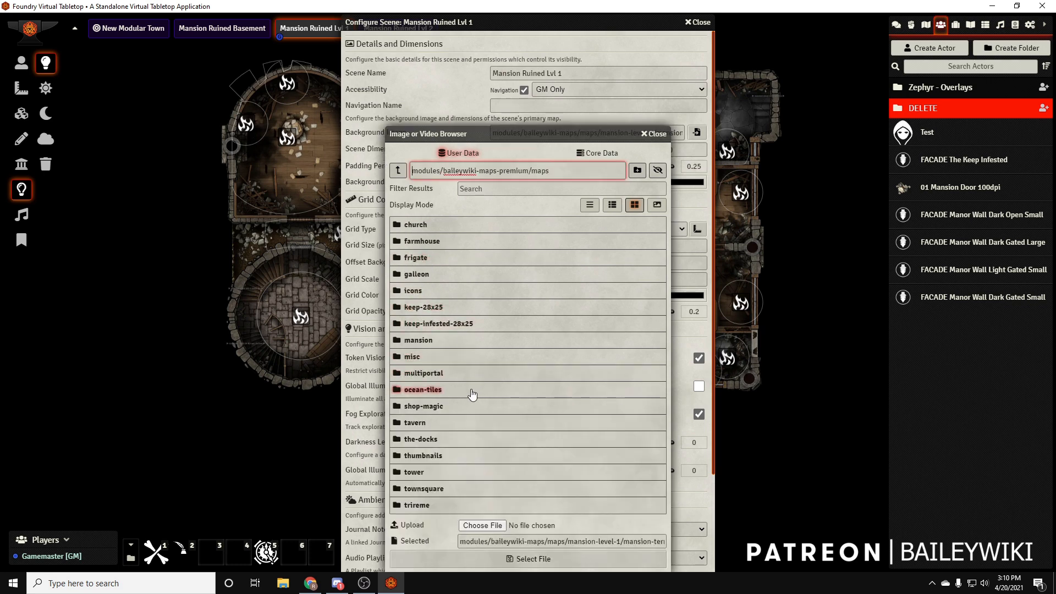
Set the Mansion Ruined Lvl 1 background to the grass terrain image from mansion/mansion-terrains and save the scene
left_click(402, 341)
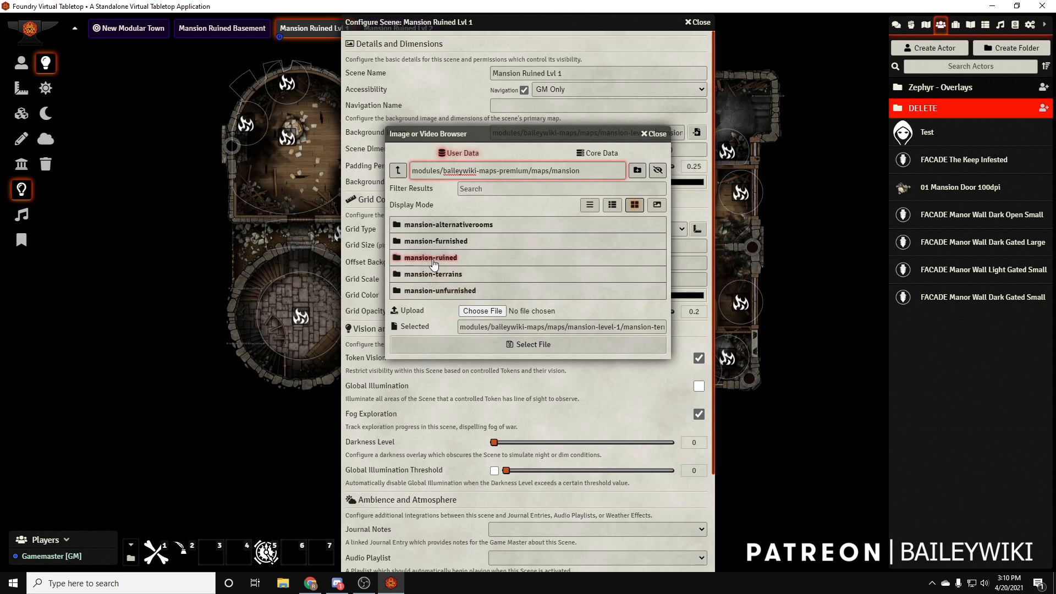
left_click(434, 264)
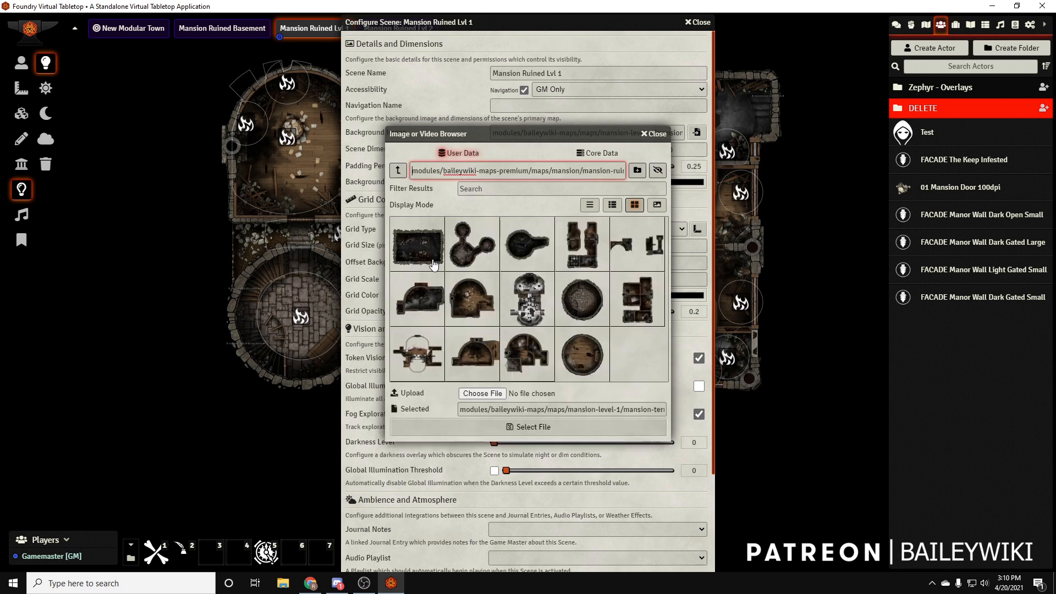
left_click(398, 170)
left_click(398, 170)
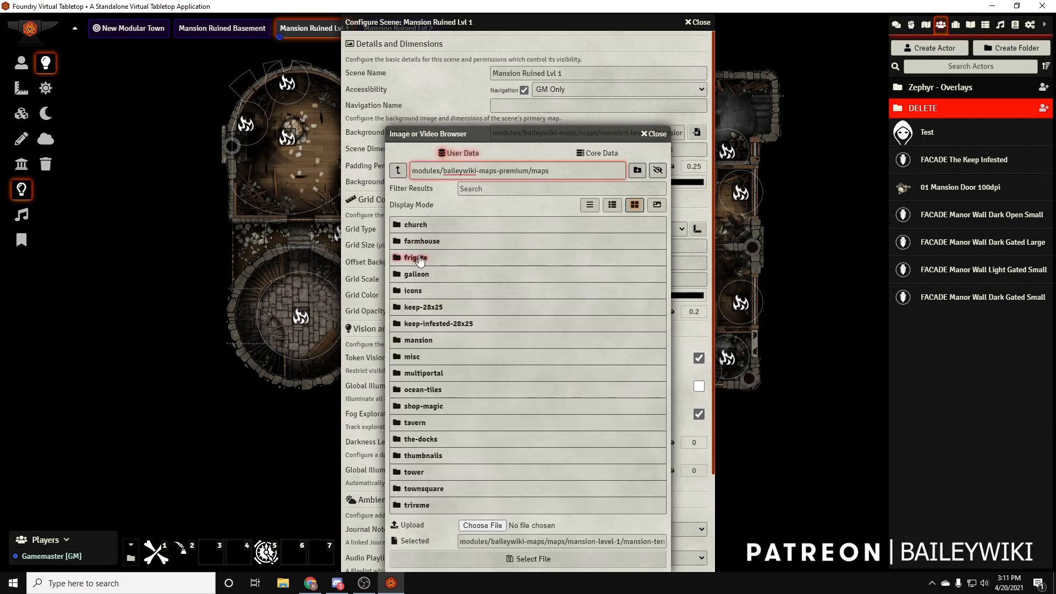
left_click(434, 340)
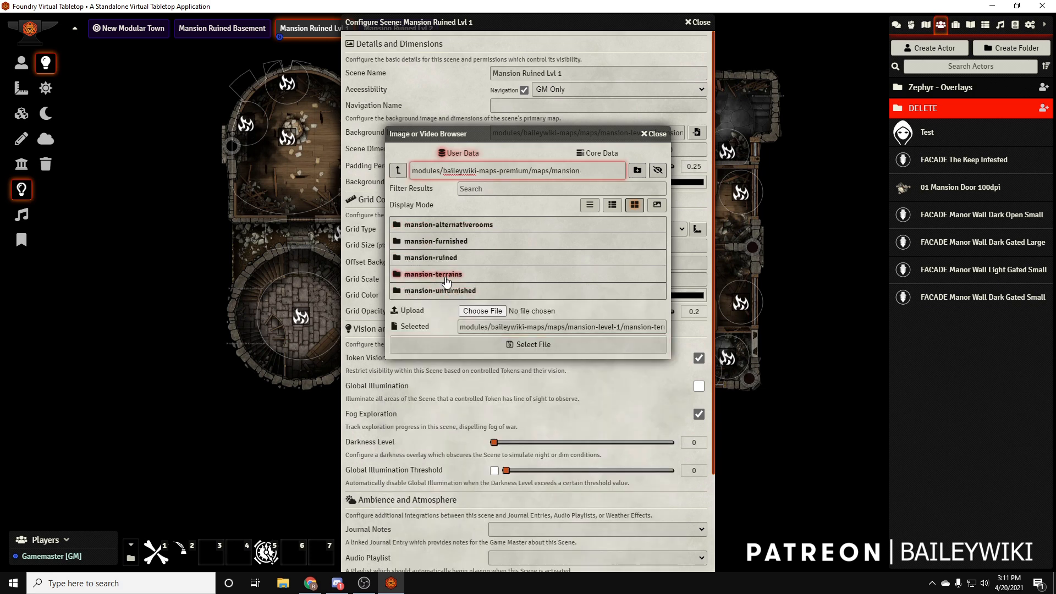
left_click(446, 274)
left_click(564, 234)
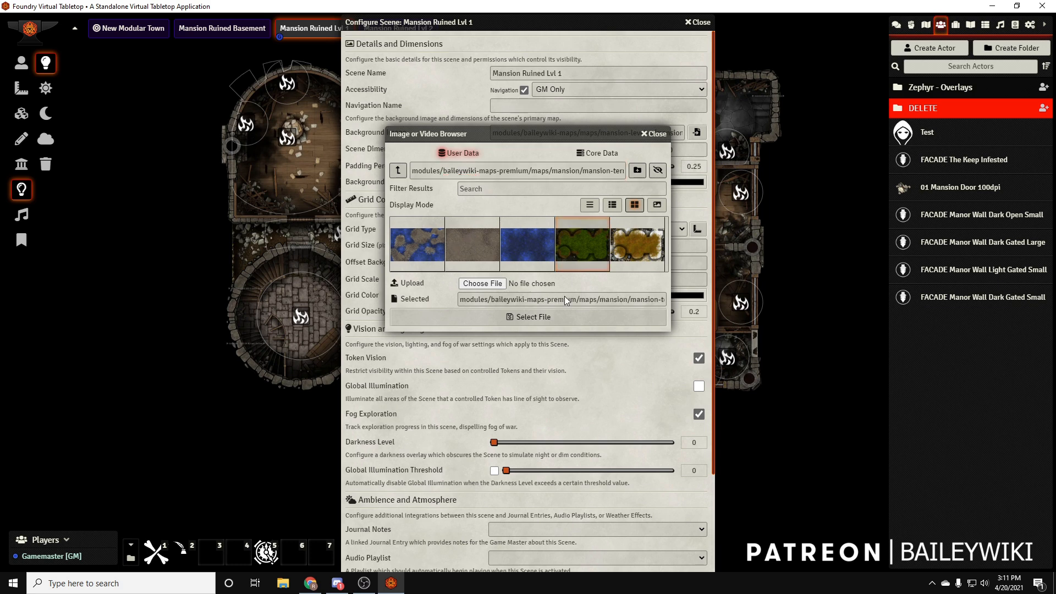
left_click(563, 317)
scroll(443, 334, "down", 5)
left_click(493, 536)
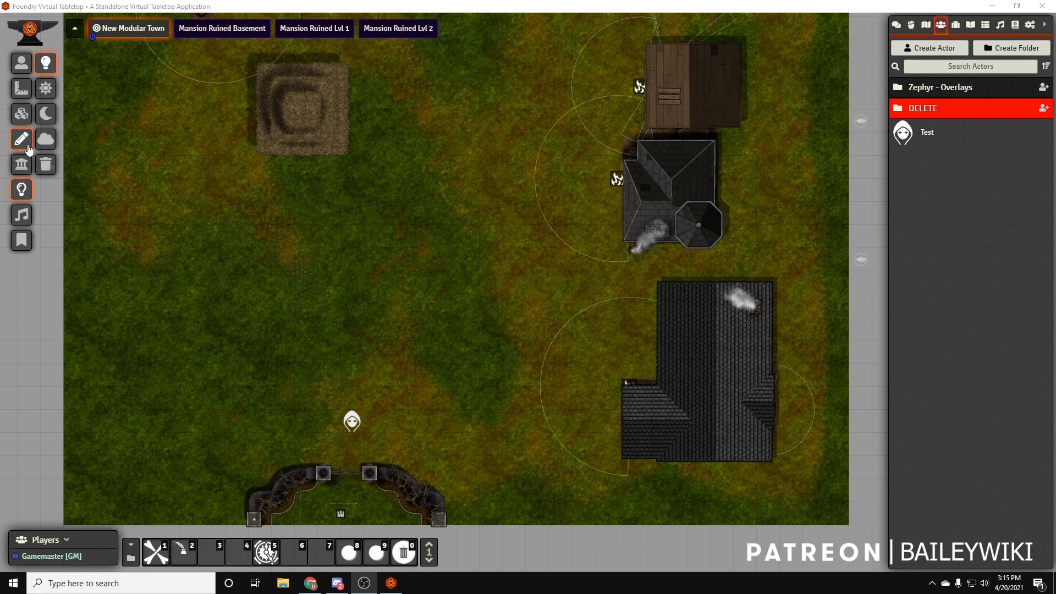
In the New Modular Town scene, open the tile browser at modules/baileywiki-maps-premium-towns/maps/townsquare/terrains
left_click(21, 114)
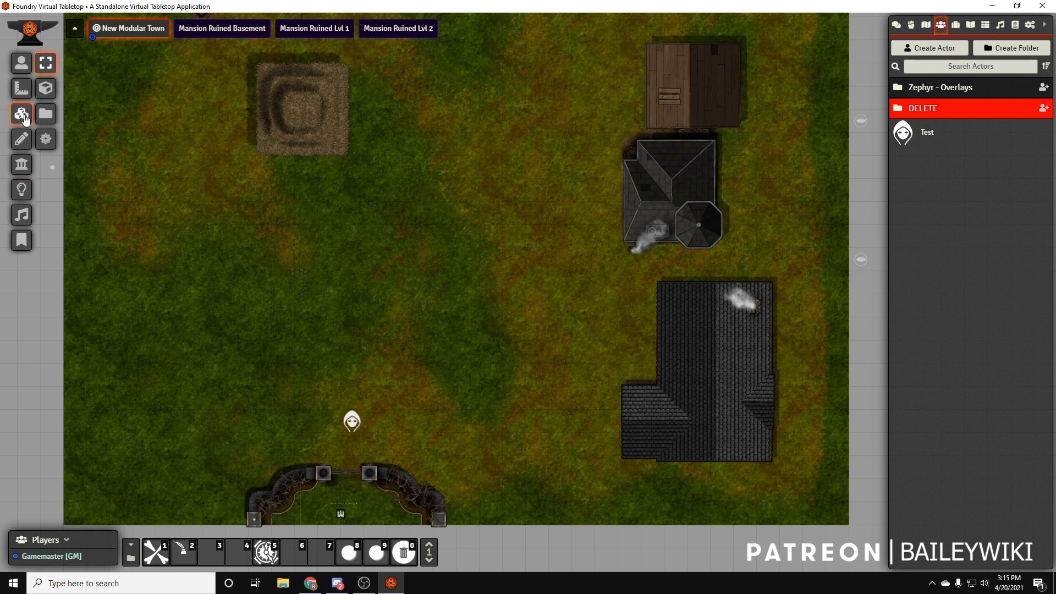
left_click(45, 114)
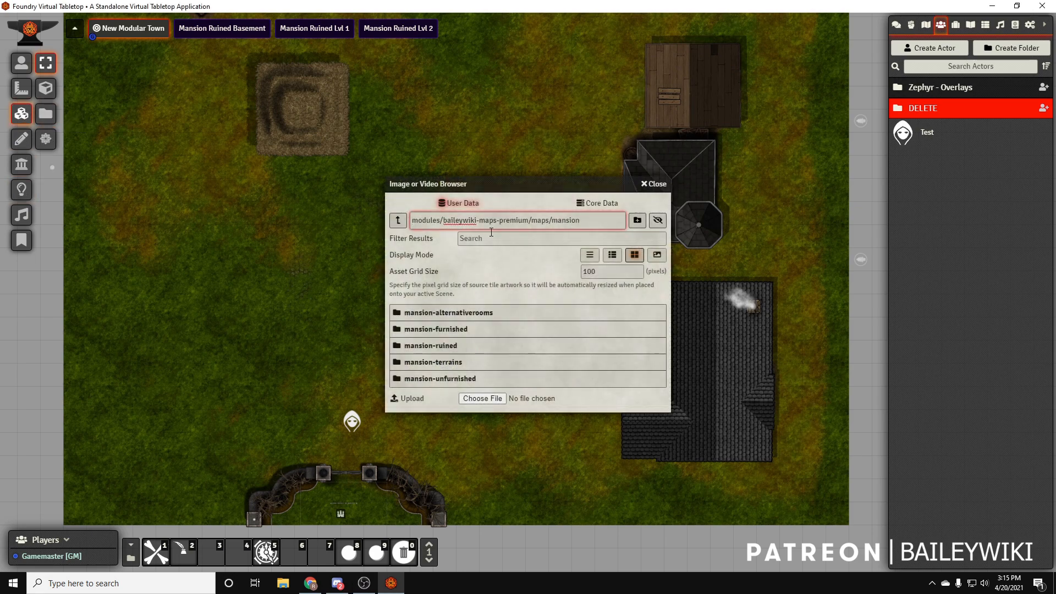
left_click(398, 221)
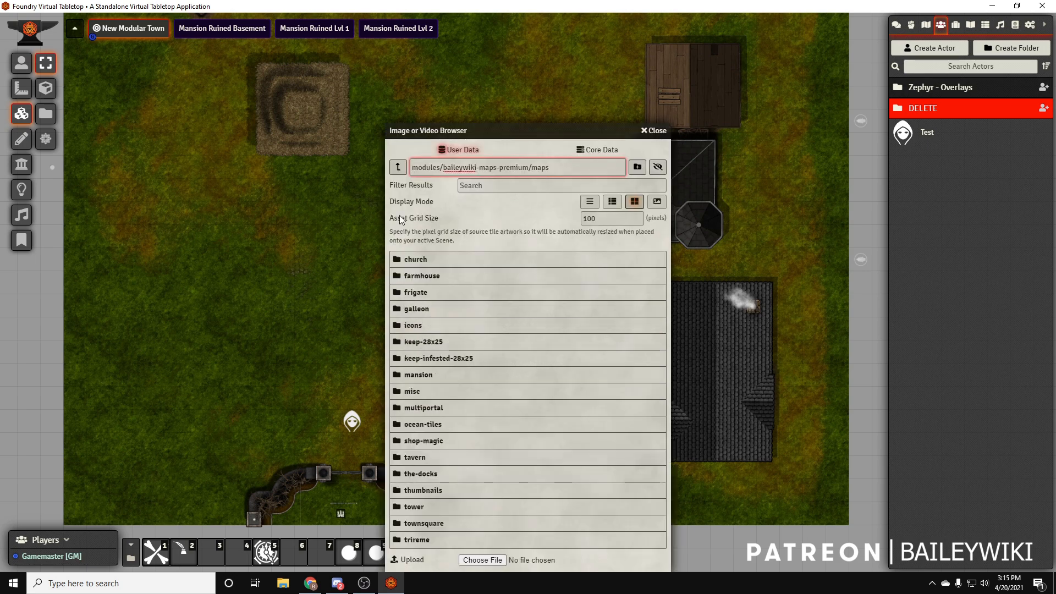
left_click(399, 171)
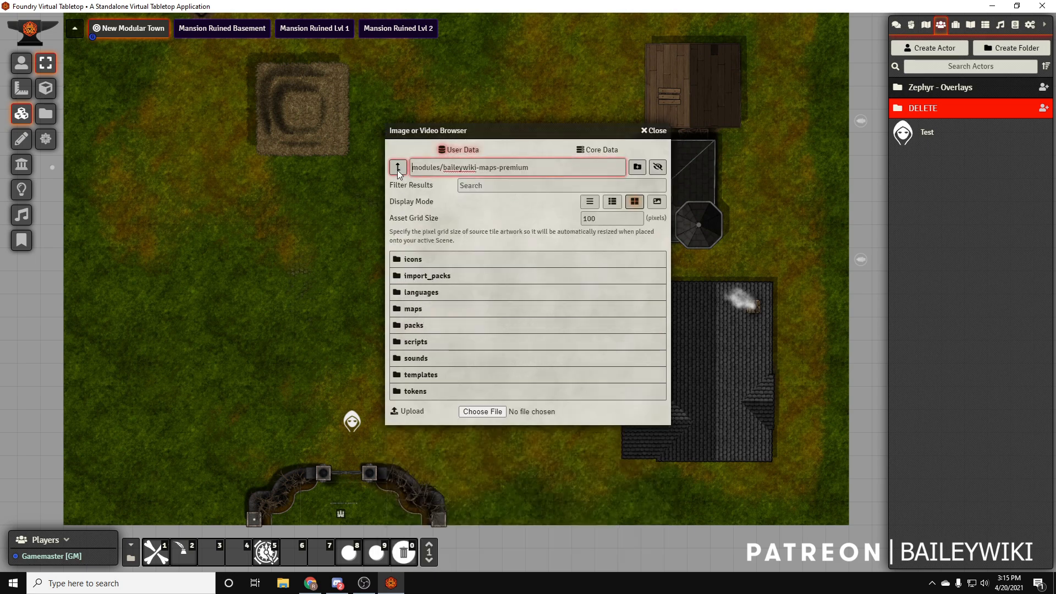
left_click(397, 170)
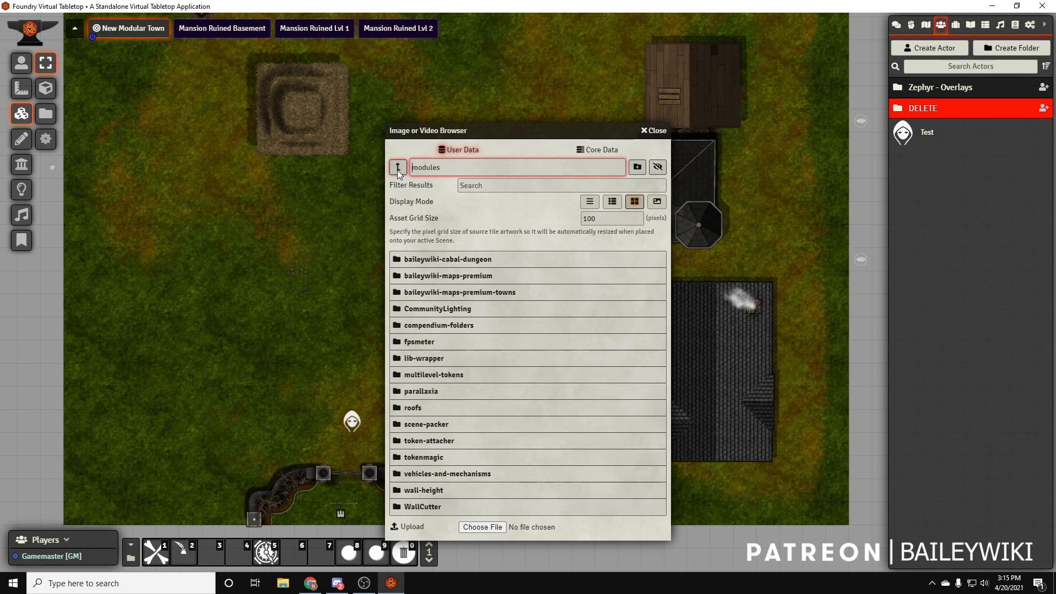
left_click(487, 295)
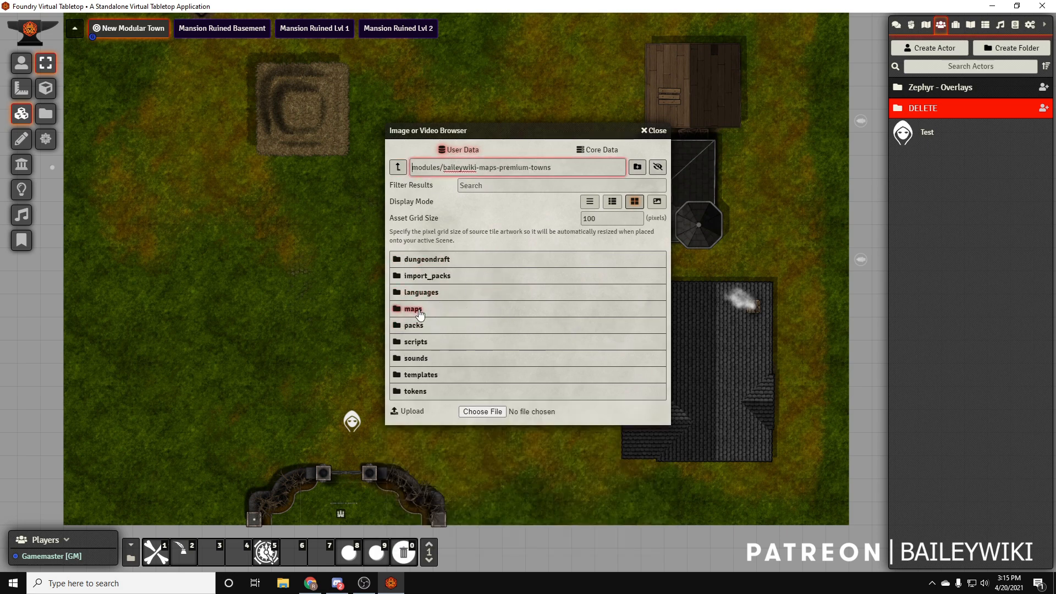
left_click(419, 313)
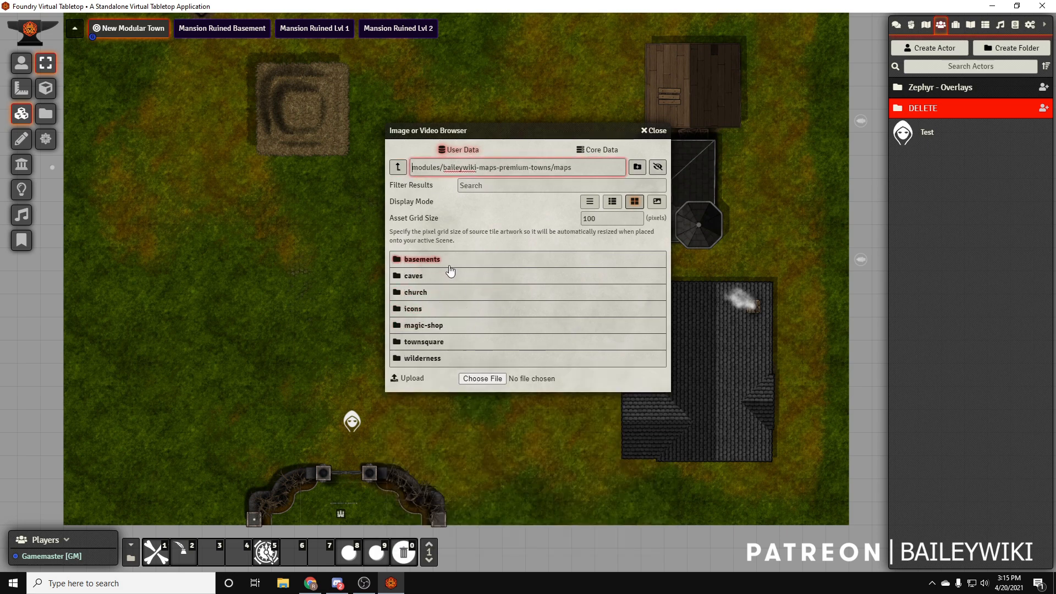
left_click(440, 343)
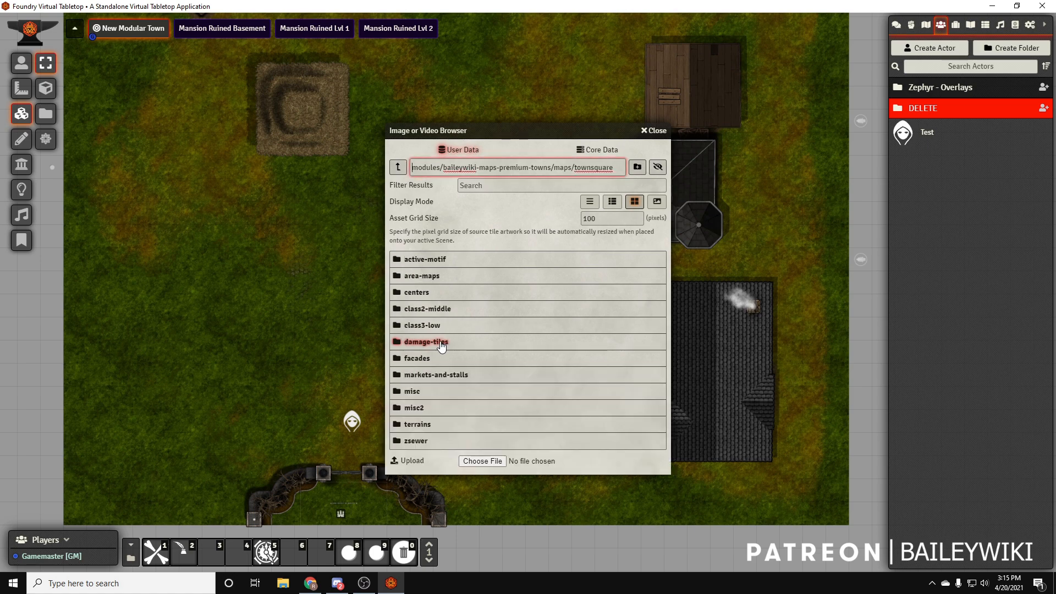
left_click(427, 427)
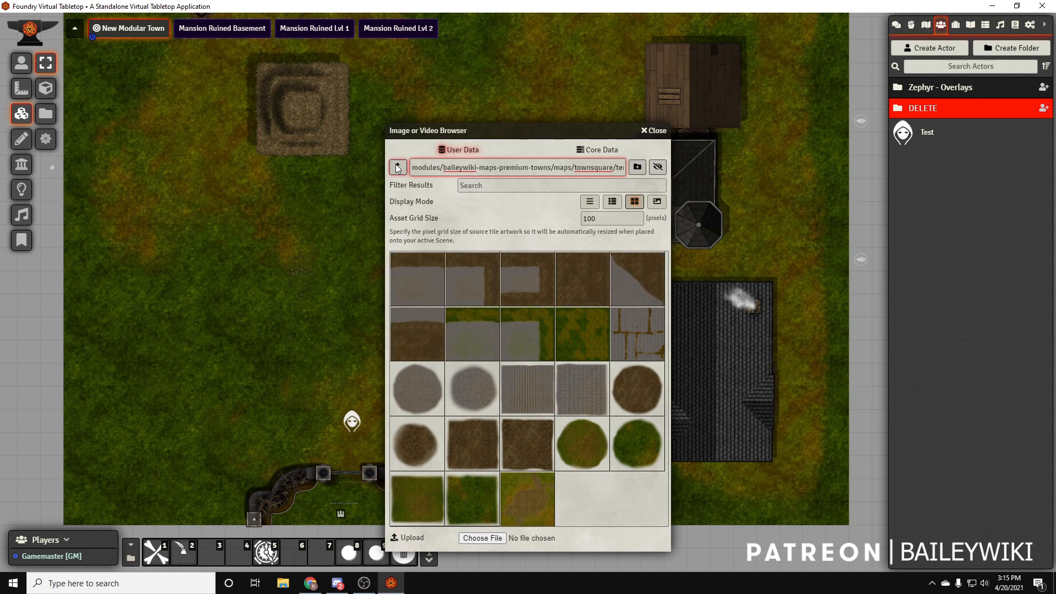
left_click_drag(570, 398, 334, 294)
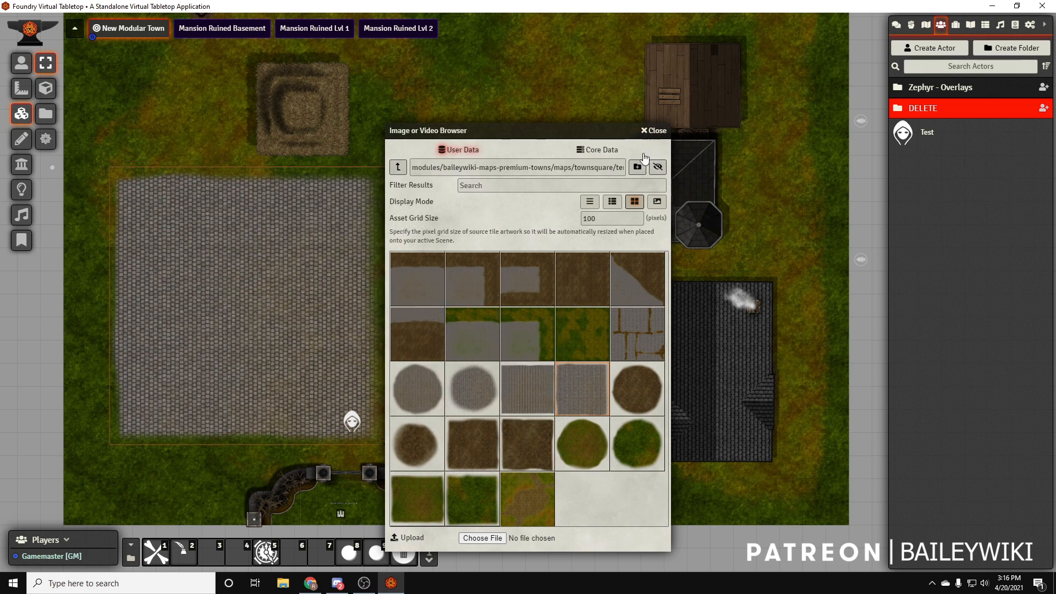
key("Delete")
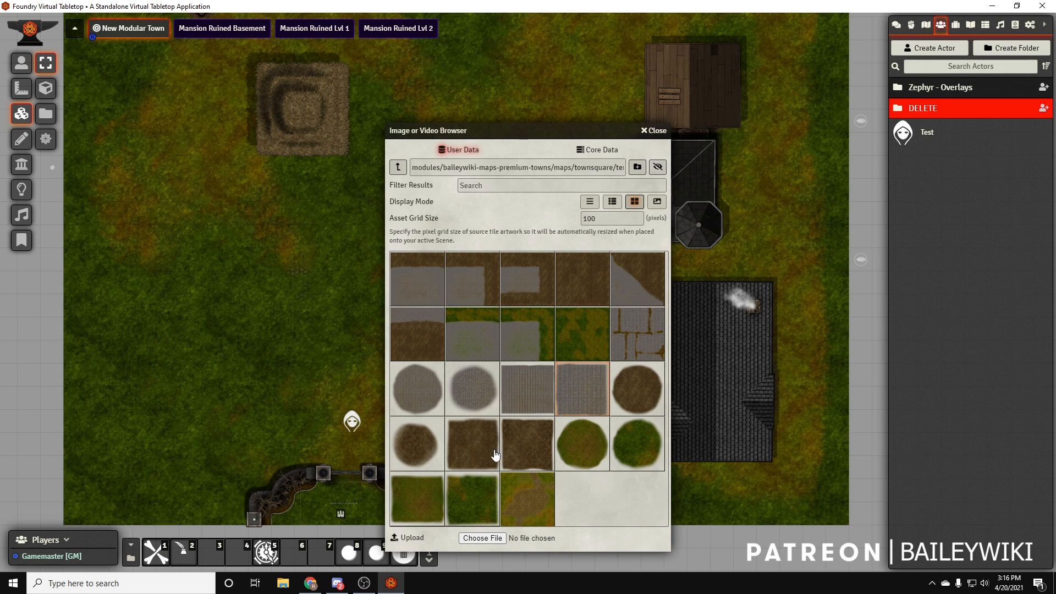
left_click_drag(536, 392, 354, 297)
Place the spot-cobble-circle-large.webp tile in the town and move it north into the clearing between the buildings
left_click_drag(523, 127, 180, 64)
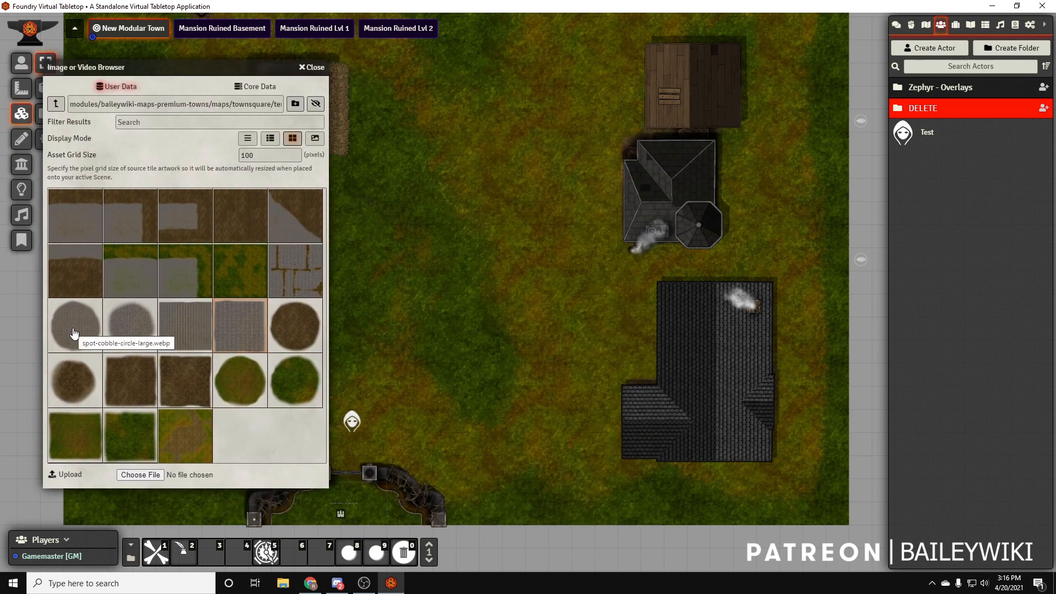
left_click_drag(75, 333, 492, 324)
left_click_drag(532, 134, 699, 304)
left_click_drag(674, 473, 642, 250)
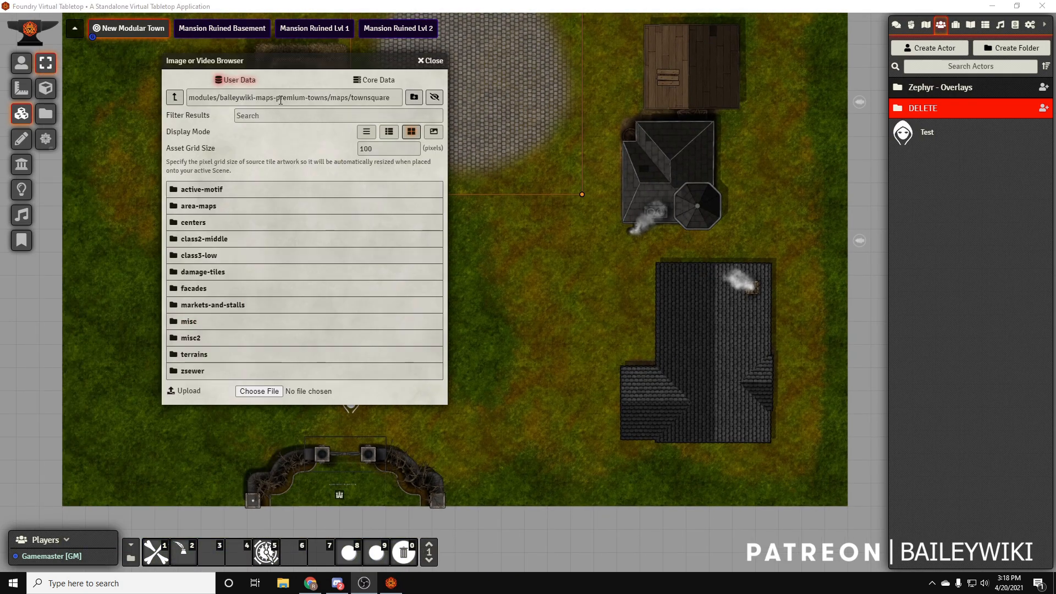
Browse the townsquare tile folders, checking misc and opening the path tiles in misc2
left_click(175, 97)
left_click(204, 272)
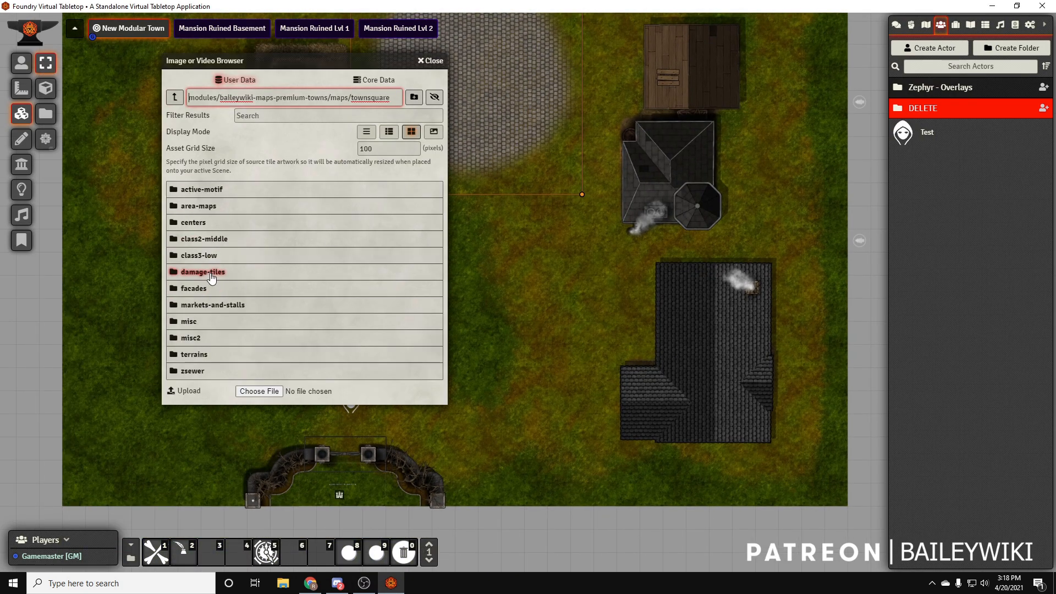
left_click(187, 324)
scroll(306, 358, "down", 5)
left_click(174, 97)
left_click(213, 344)
left_click(223, 339)
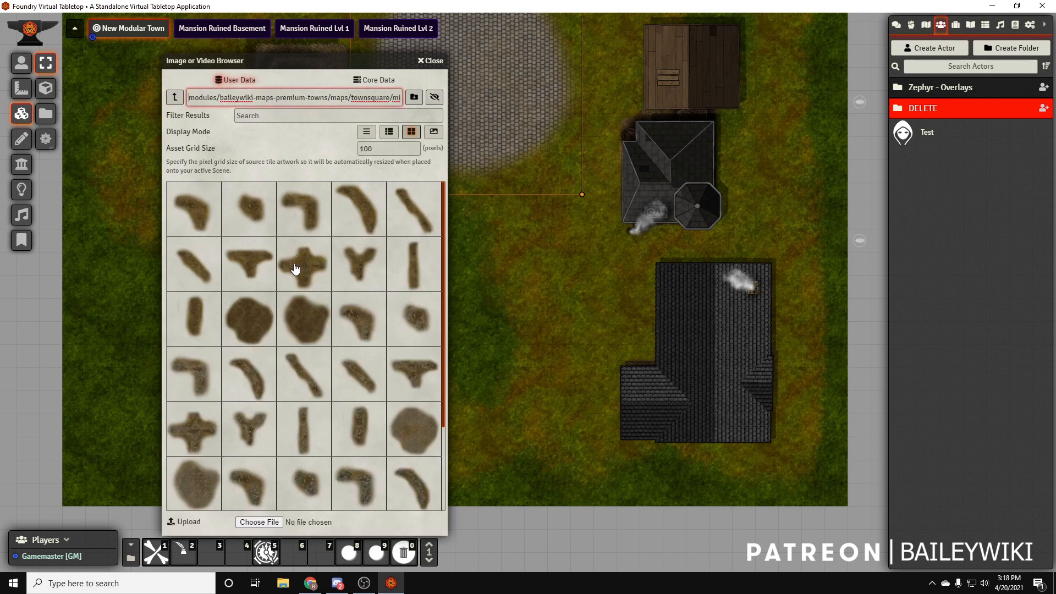
Place a curved dirt path tile near the northern house and the cobble circle, with a rotation of 45 degrees
left_click_drag(347, 202, 545, 224)
left_click_drag(664, 162, 872, 398)
left_click_drag(742, 499, 785, 239)
double_click(785, 240)
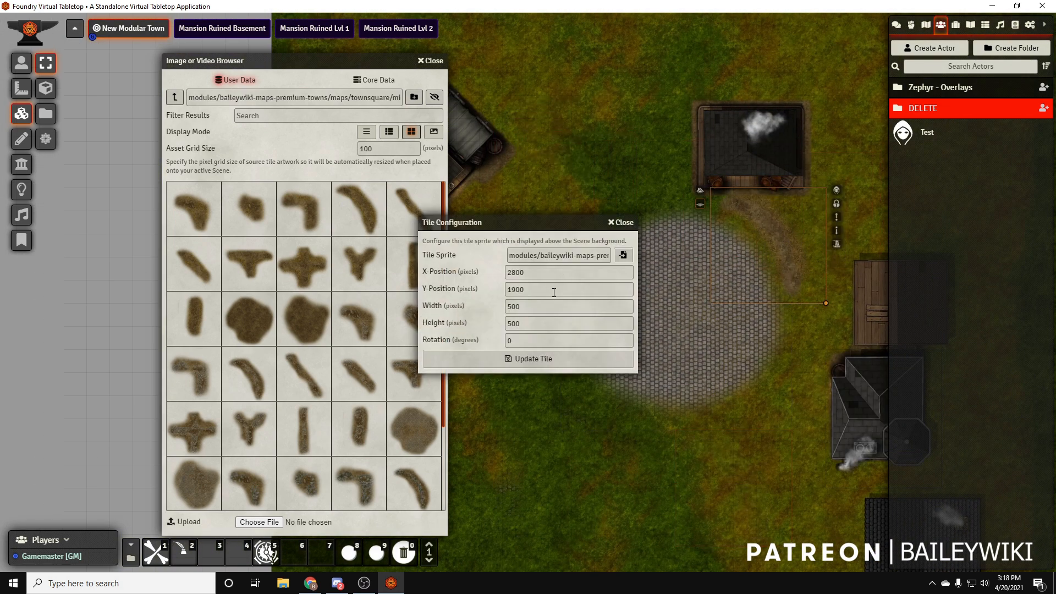
left_click_drag(528, 341, 489, 345)
type("45")
key("Return")
Rotate the curved dirt path to 70 degrees and reposition it between the cobble circle and the northern house's east side
left_click_drag(778, 242, 823, 232)
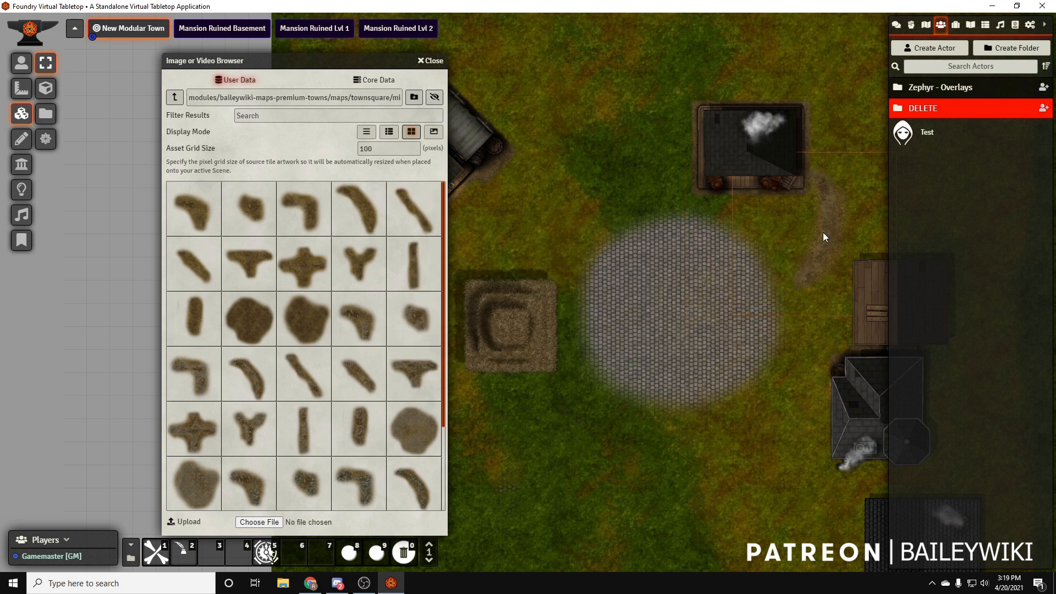
right_click(822, 232)
right_click(822, 232)
left_click_drag(526, 341, 393, 350)
type("70")
key("Return")
left_click_drag(734, 391, 496, 471)
left_click_drag(595, 308, 586, 332)
right_click(579, 332)
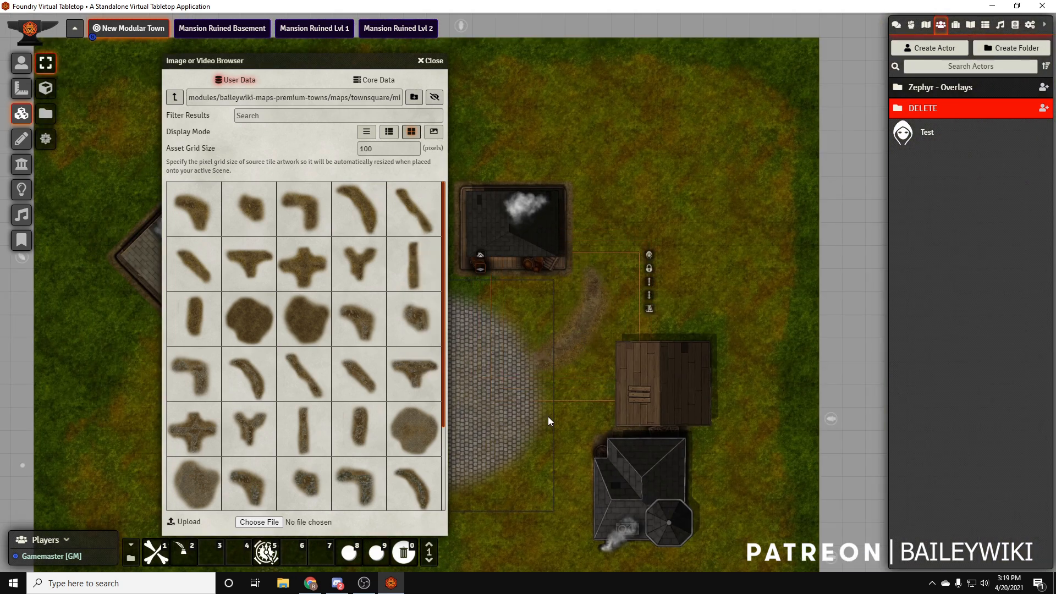
Place a curved dirt-cobble path tile northwest of the northern house and set its rotation to 180 degrees
left_click_drag(547, 367, 713, 256)
scroll(360, 394, "down", 3)
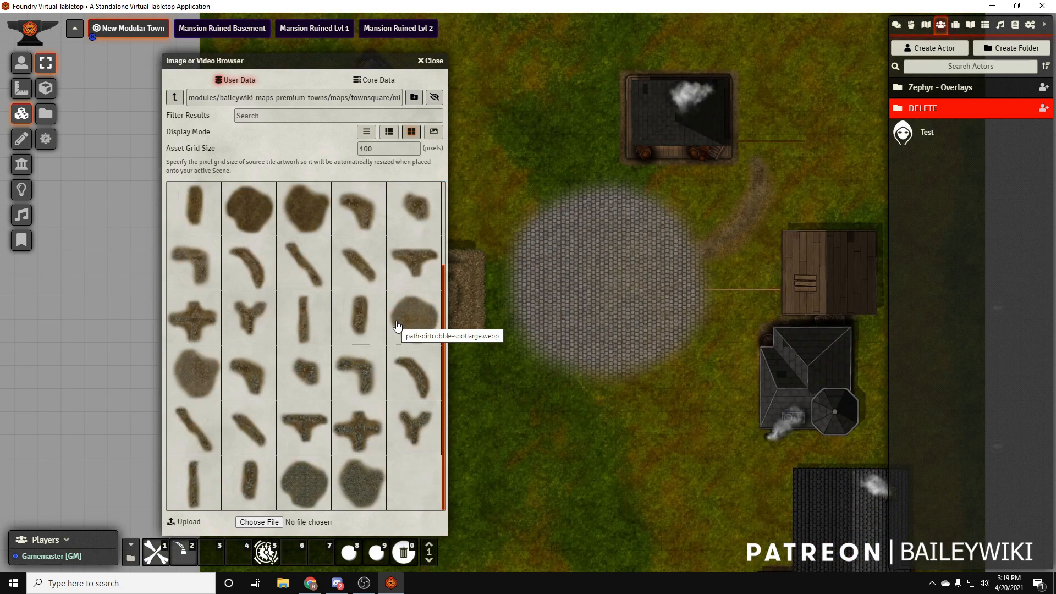
left_click_drag(572, 279, 685, 376)
left_click_drag(639, 308, 629, 379)
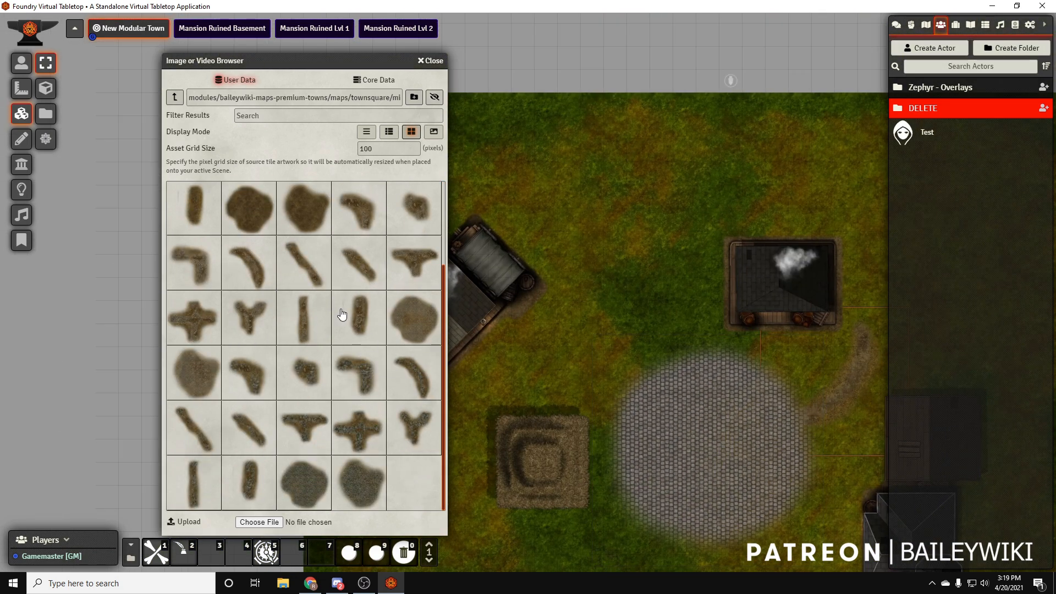
left_click_drag(255, 266, 621, 192)
double_click(621, 193)
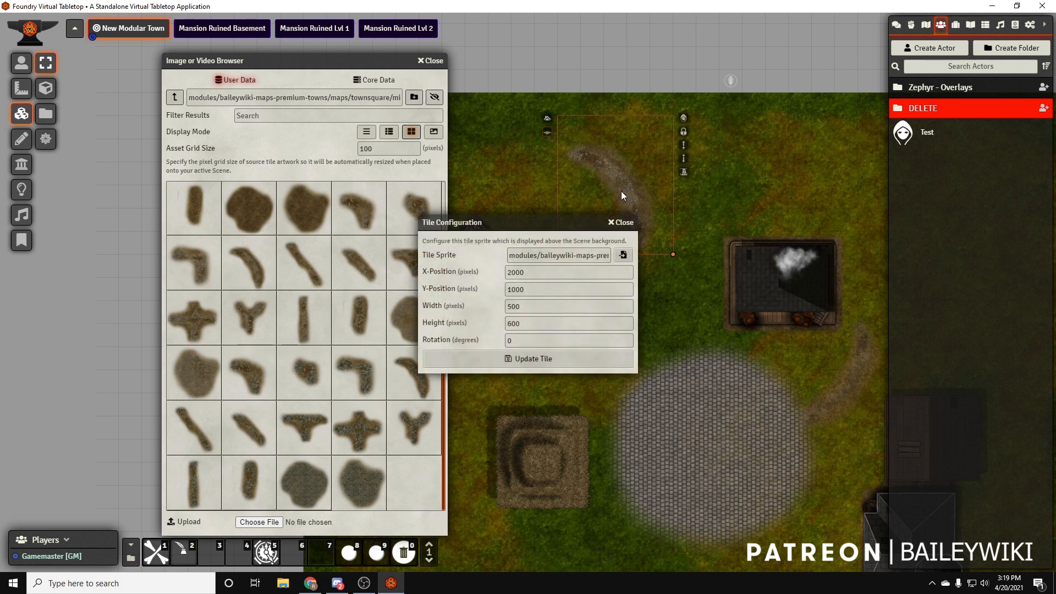
left_click(458, 341)
type("180")
key("Return")
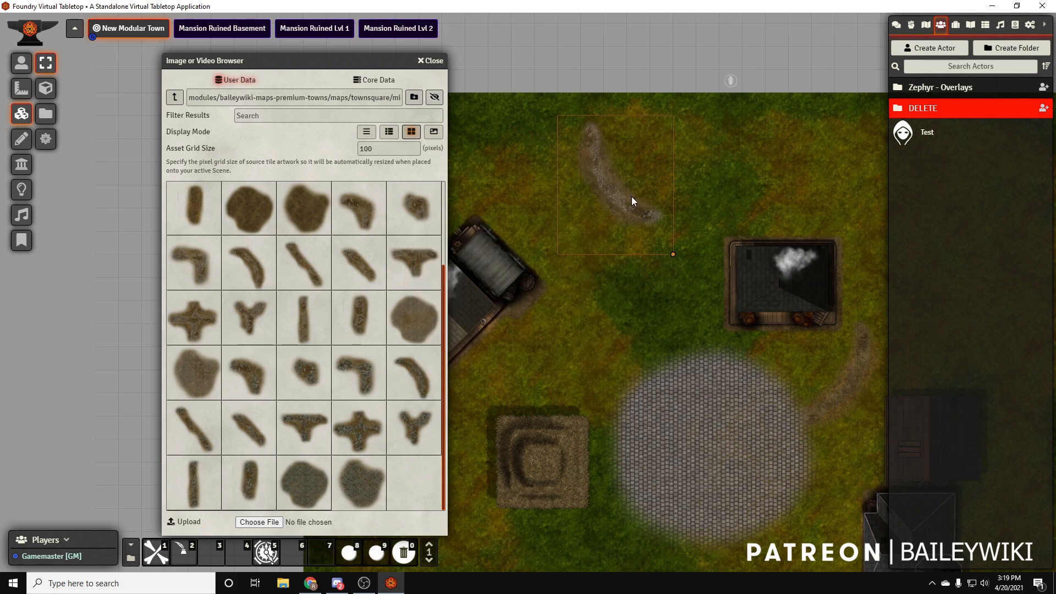
Try alternative rotations for the curved dirt-cobble path, including 120 and 180 degrees
double_click(632, 197)
left_click(439, 340)
key("Return")
key("Down")
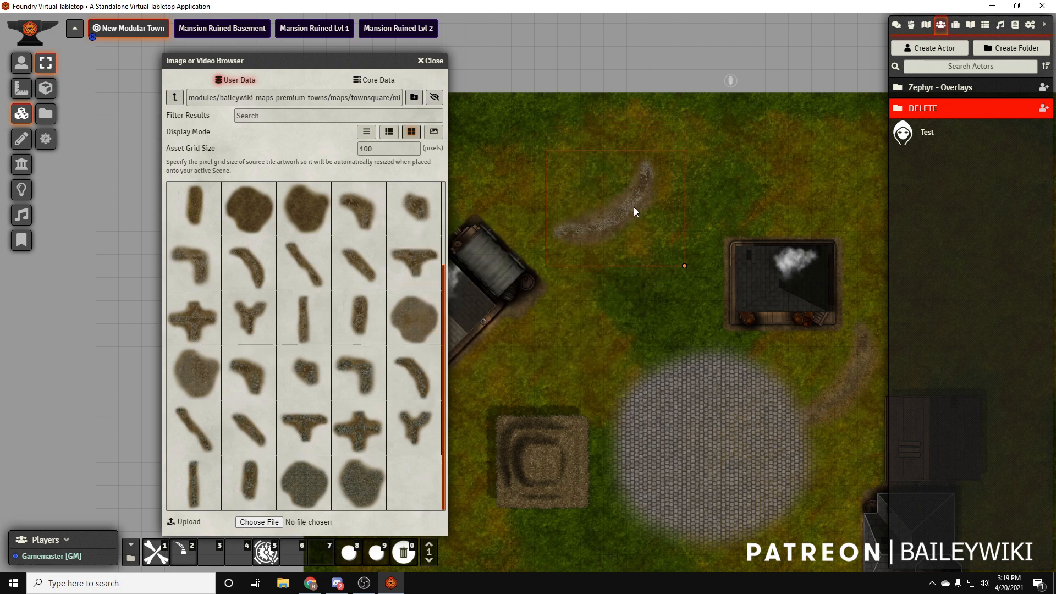
double_click(635, 204)
left_click(477, 347)
type("120")
key("Return")
double_click(639, 197)
left_click(454, 342)
type("180")
key("Return")
Set the dirt-cobble path's rotation to 240 degrees and move the tile north toward the map's upper edge
left_click_drag(597, 220, 595, 188)
right_click(594, 188)
right_click(595, 188)
left_click_drag(521, 341, 454, 337)
type("240")
key("Return")
left_click_drag(623, 157, 622, 134)
left_click_drag(639, 310, 592, 274)
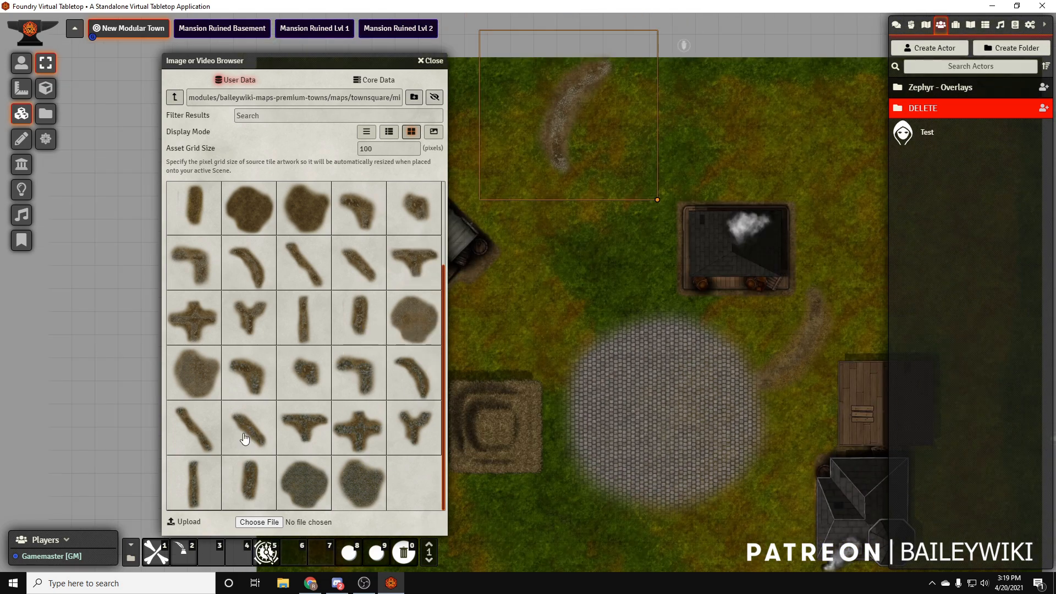
Extend the northwest path south with a straight tile and a small corner tile rotated to 180 degrees, meeting the cobble circle's edge
left_click_drag(310, 325, 552, 244)
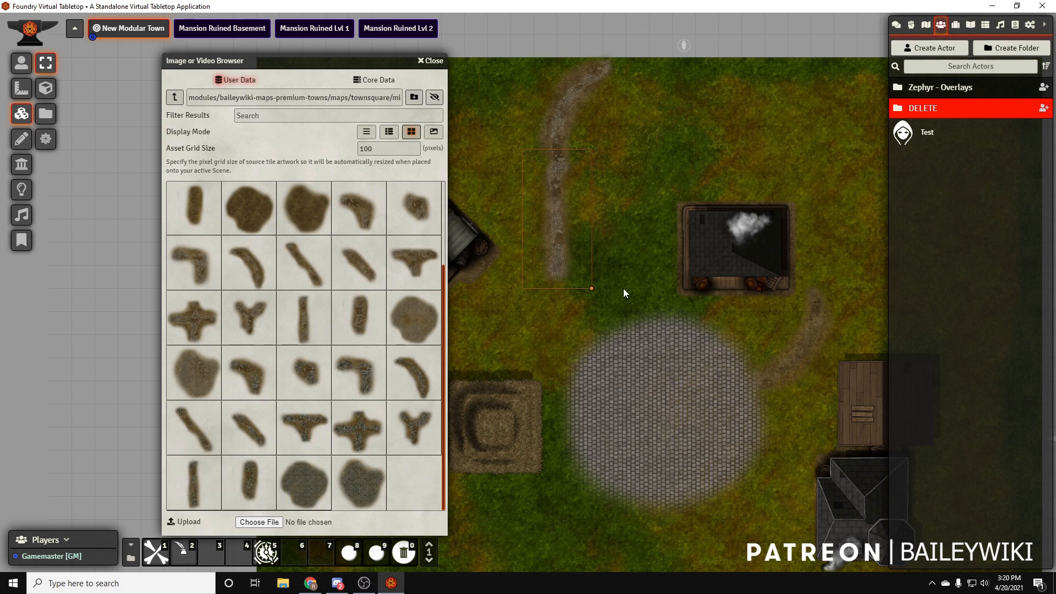
left_click_drag(373, 221, 588, 335)
left_click(588, 338)
right_click(588, 337)
right_click(588, 337)
left_click_drag(509, 223, 369, 215)
left_click_drag(395, 334, 358, 335)
type("180")
key("Return")
left_click_drag(581, 341, 569, 344)
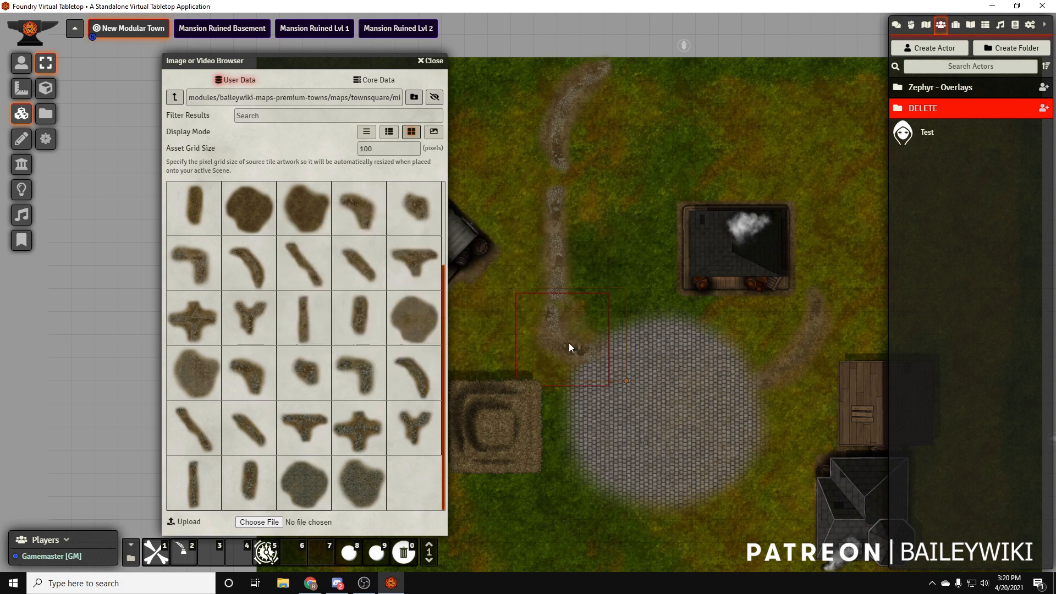
right_click(572, 338)
Place a curved dirt-cobble path at the cobble circle's southeast edge and a Y-junction path tile south of it
left_click_drag(643, 503, 641, 423)
scroll(641, 423, "down", 9)
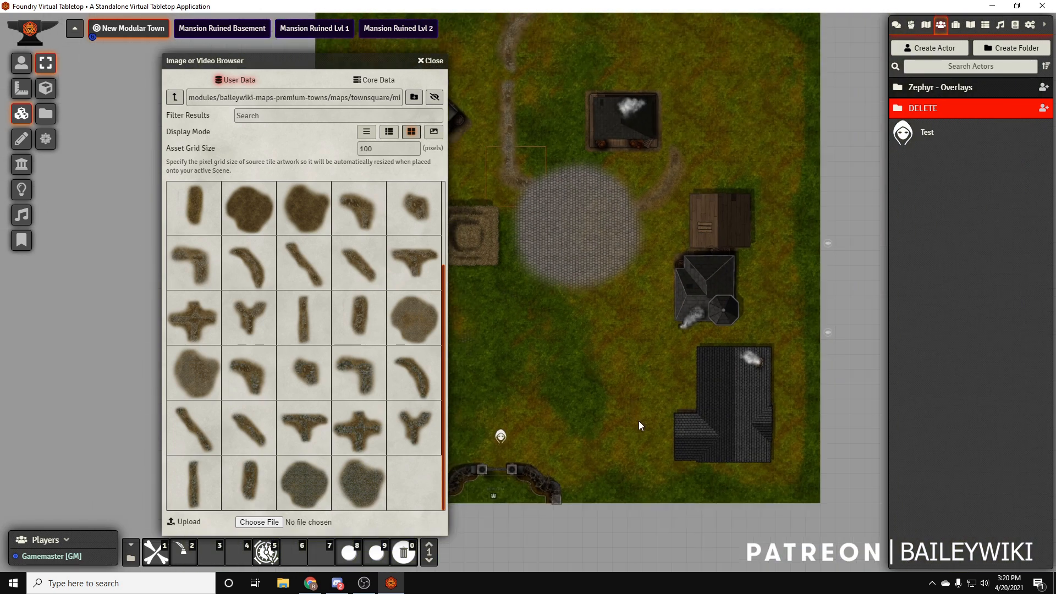
left_click_drag(237, 265, 655, 351)
right_click(633, 329)
left_click(672, 307)
left_click_drag(600, 424, 655, 378)
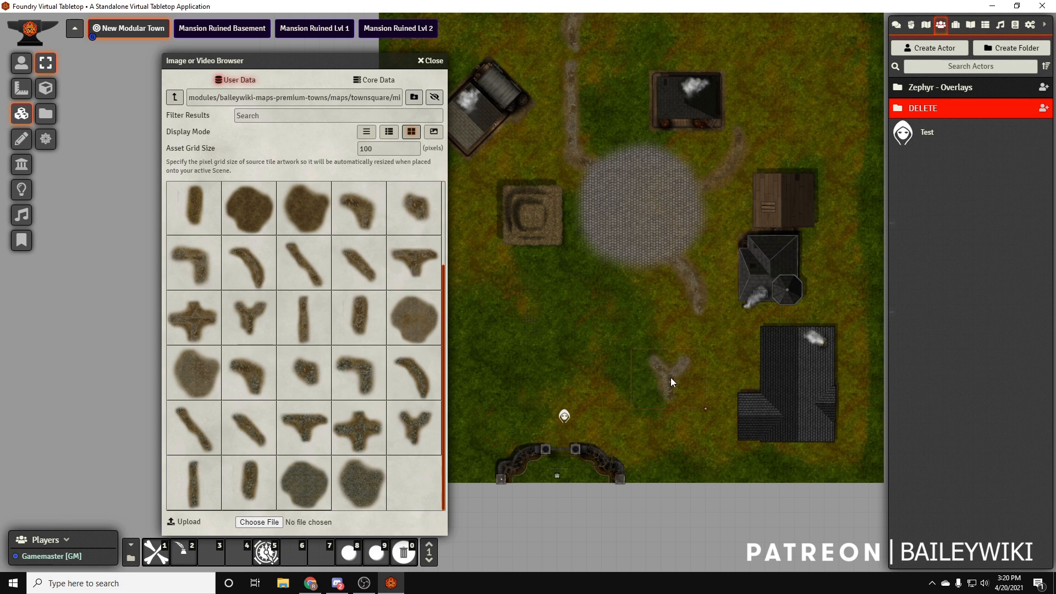
Rotate the Y-junction path tile so its stem points north, and align it beneath the curved path
double_click(665, 371)
left_click(526, 334)
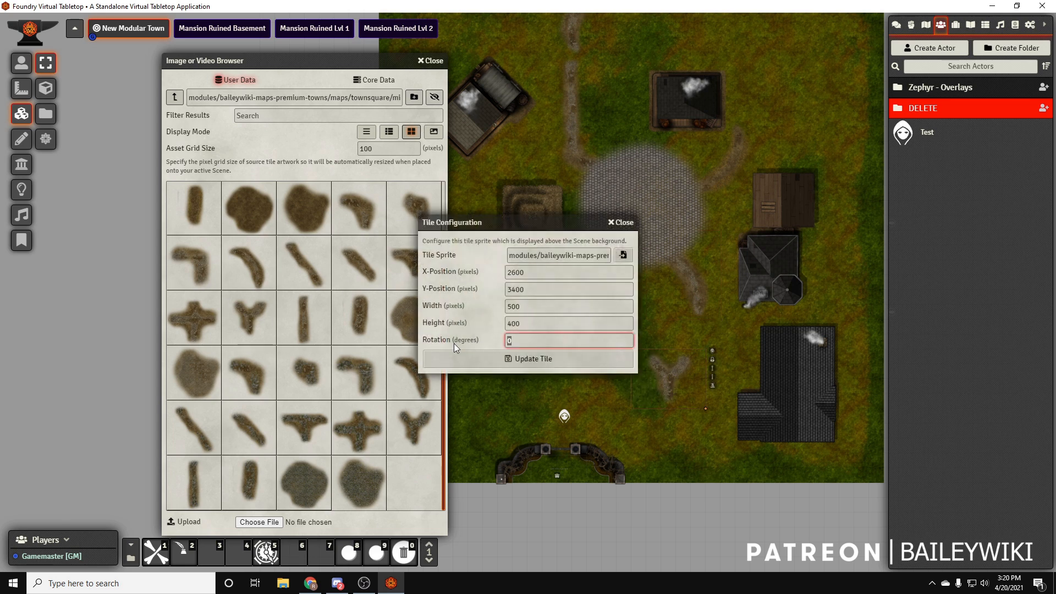
key("Return")
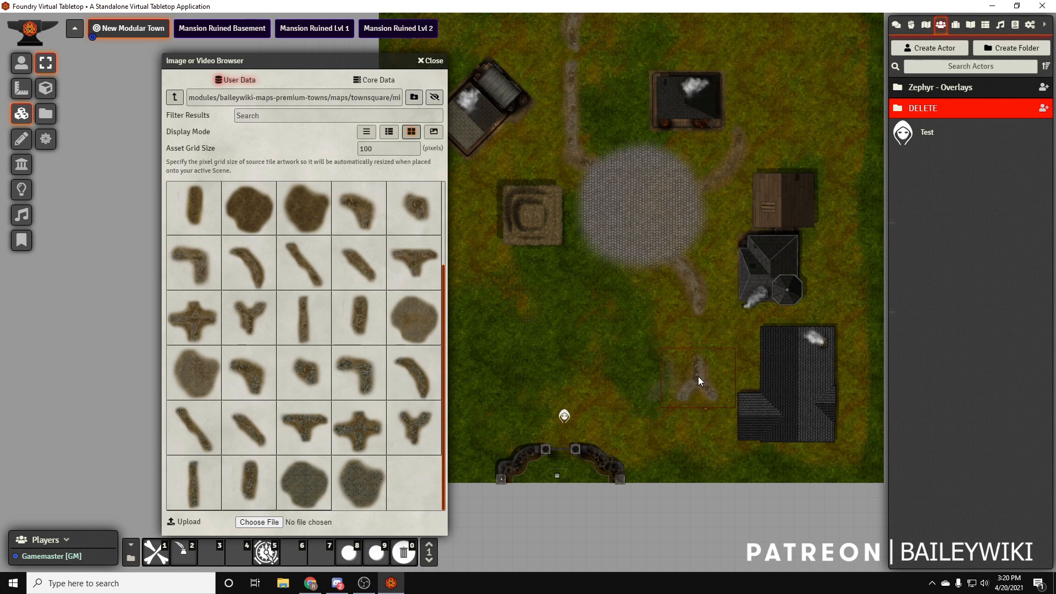
scroll(563, 395, "up", 8)
scroll(562, 394, "up", 4)
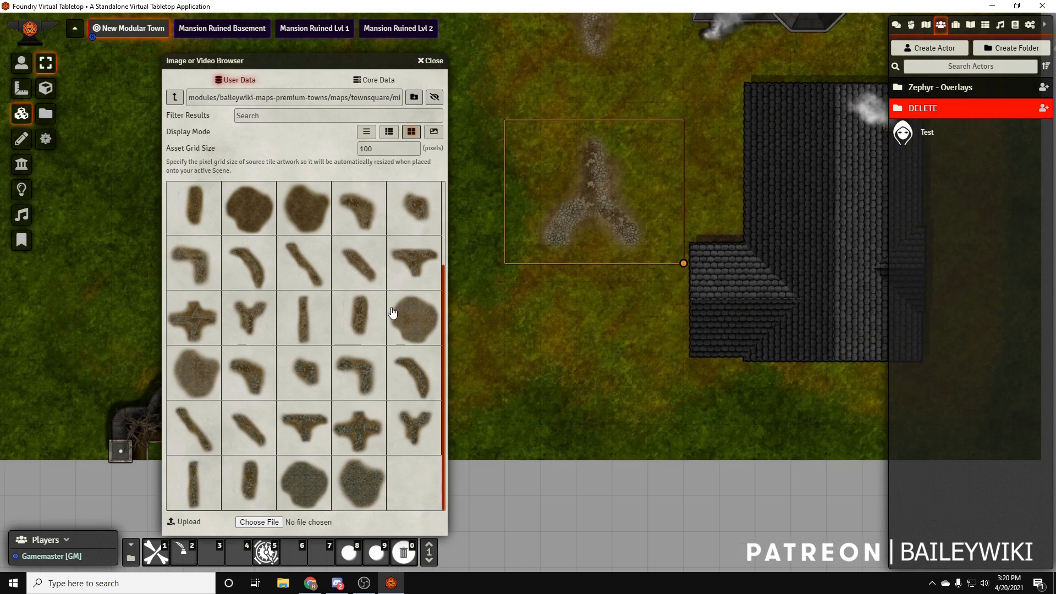
Place a small dirt-cobble path piece between the Y-junction's southeast arm and the large southern house
left_click_drag(265, 274, 601, 319)
key("Delete")
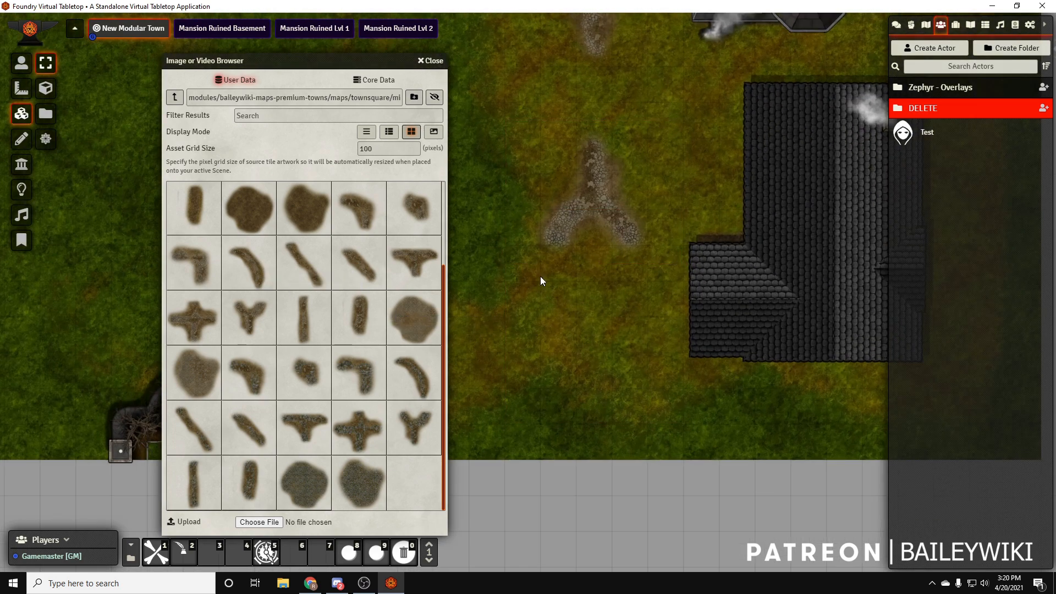
left_click_drag(412, 212, 642, 358)
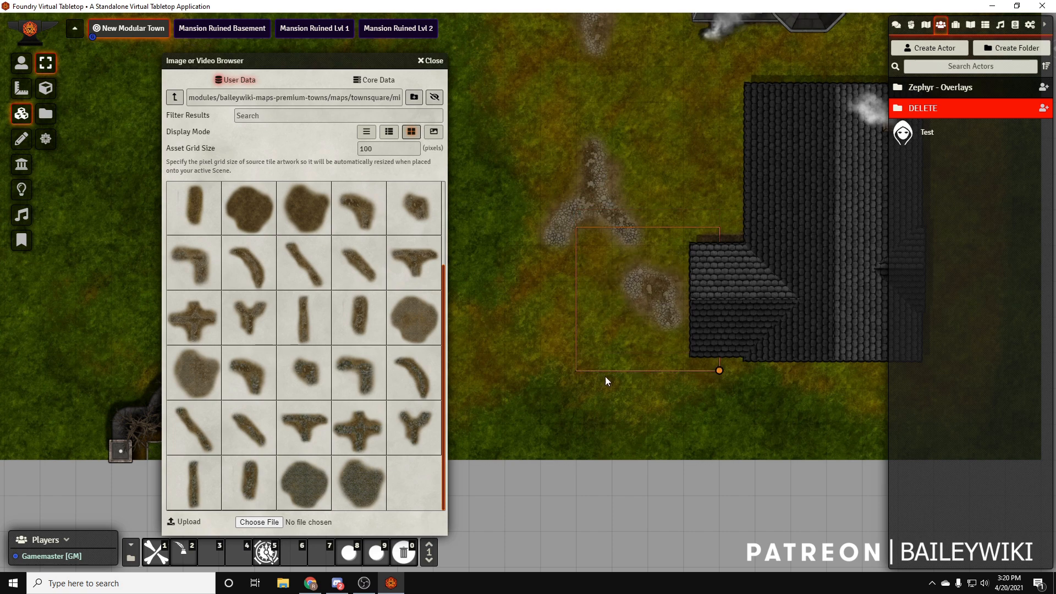
left_click(532, 387)
Place a curved path tile, rotate it to 90 degrees, and join it to the Y-junction's southwest arm
left_click_drag(591, 406, 742, 411)
left_click_drag(259, 260, 650, 290)
right_click(651, 288)
right_click(651, 288)
left_click_drag(535, 227, 384, 214)
left_click_drag(391, 324, 323, 326)
type("90")
key("Return")
left_click_drag(646, 298, 669, 317)
right_click(646, 315)
Place another curved path tile northeast of the southern gate and set its rotation to 90 degrees
left_click_drag(690, 431, 808, 424)
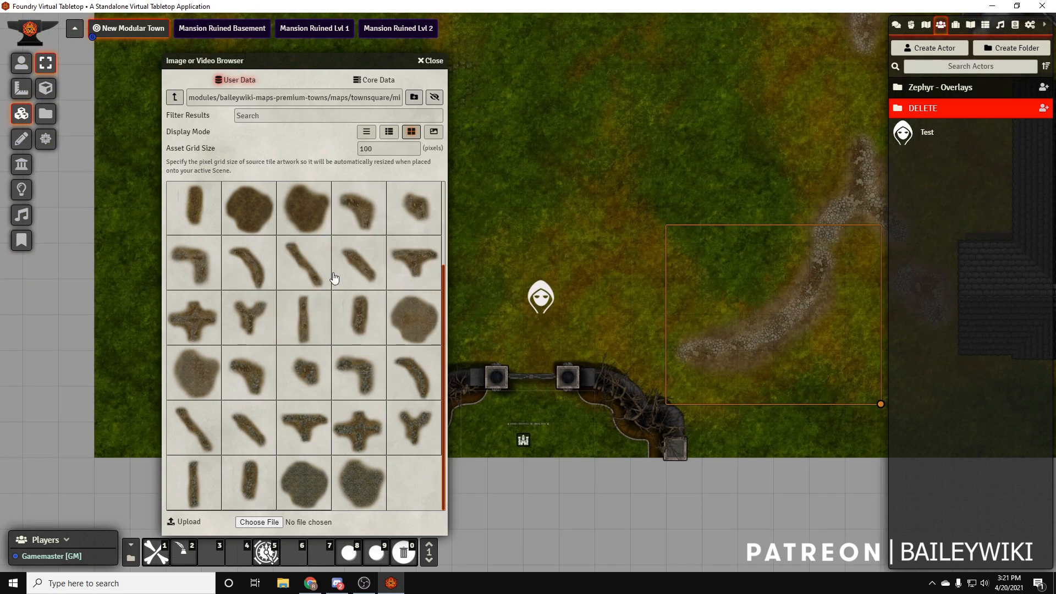
left_click_drag(554, 237, 605, 232)
right_click(605, 232)
right_click(606, 232)
left_click_drag(530, 340, 454, 336)
type("90")
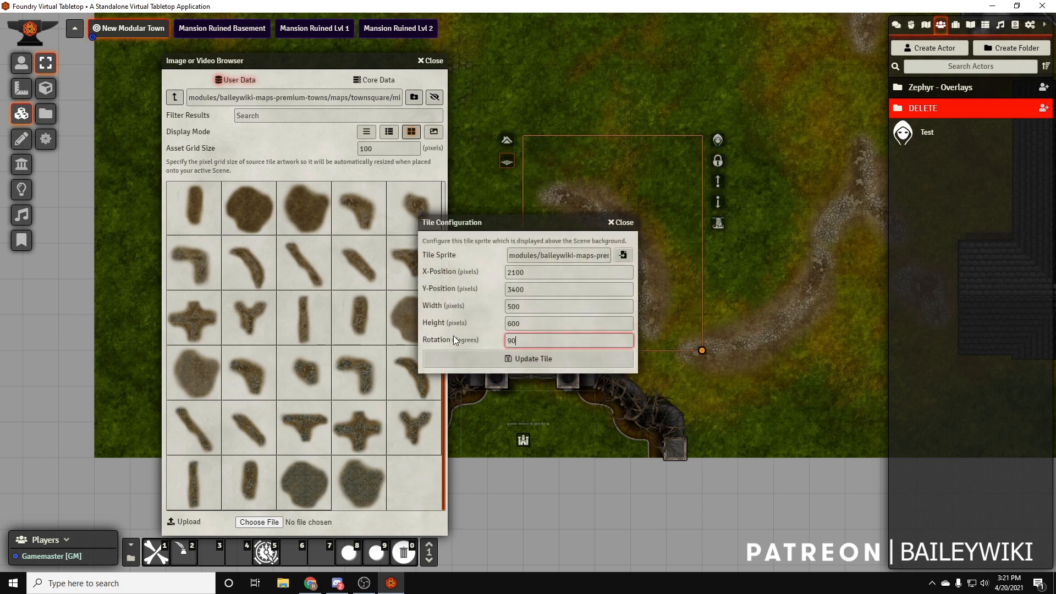
key("Return")
Try to mirror the curved path tile near the gate with a height of -600
double_click(641, 226)
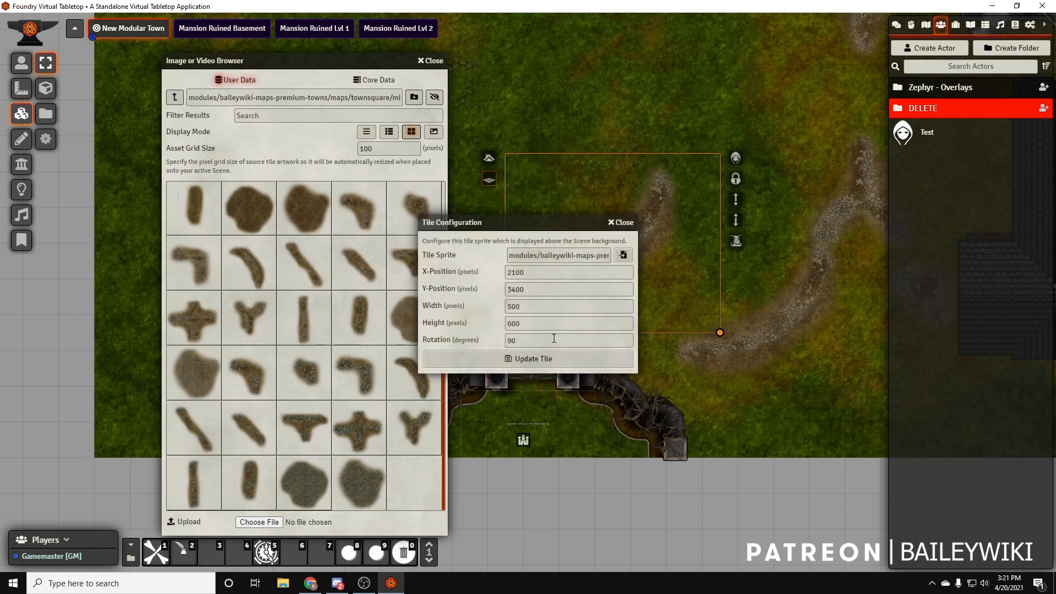
left_click(542, 306)
left_click(506, 322)
type("-")
key("Return")
Mirror the curved path tile near the gate with a width of -500 and a height of 600
double_click(618, 248)
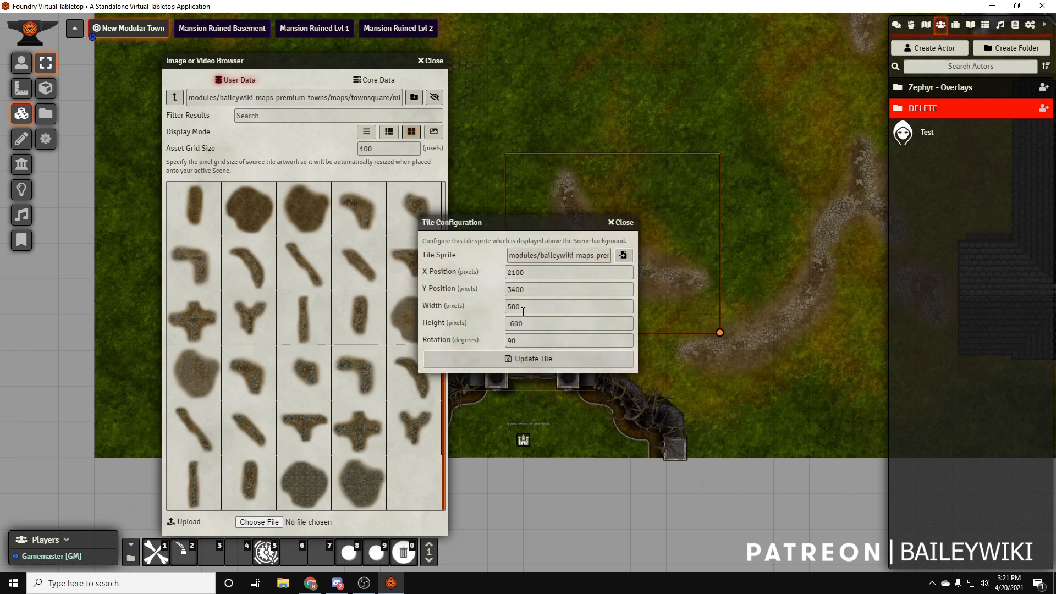
type("-")
key("Return")
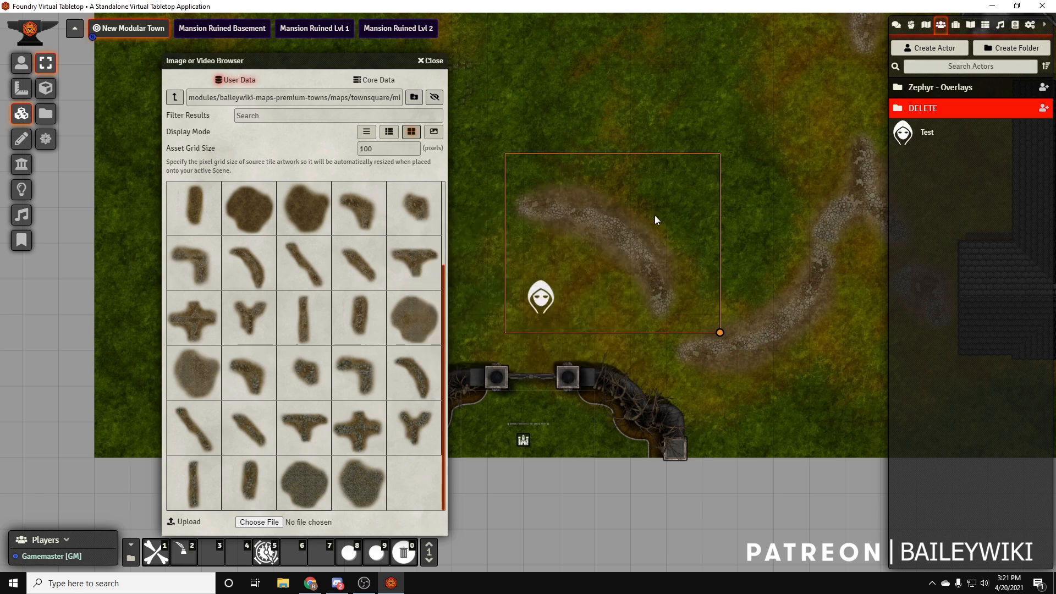
Rotate the mirrored curved path and align both curved tiles into one winding path from the Y-junction to the gate
right_click(606, 247)
double_click(607, 252)
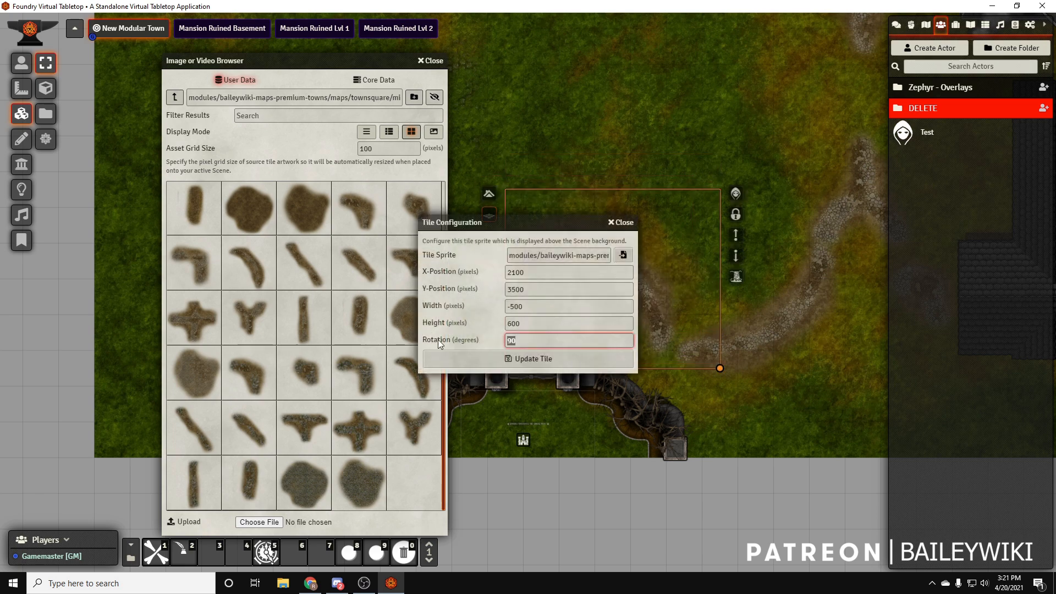
key("Return")
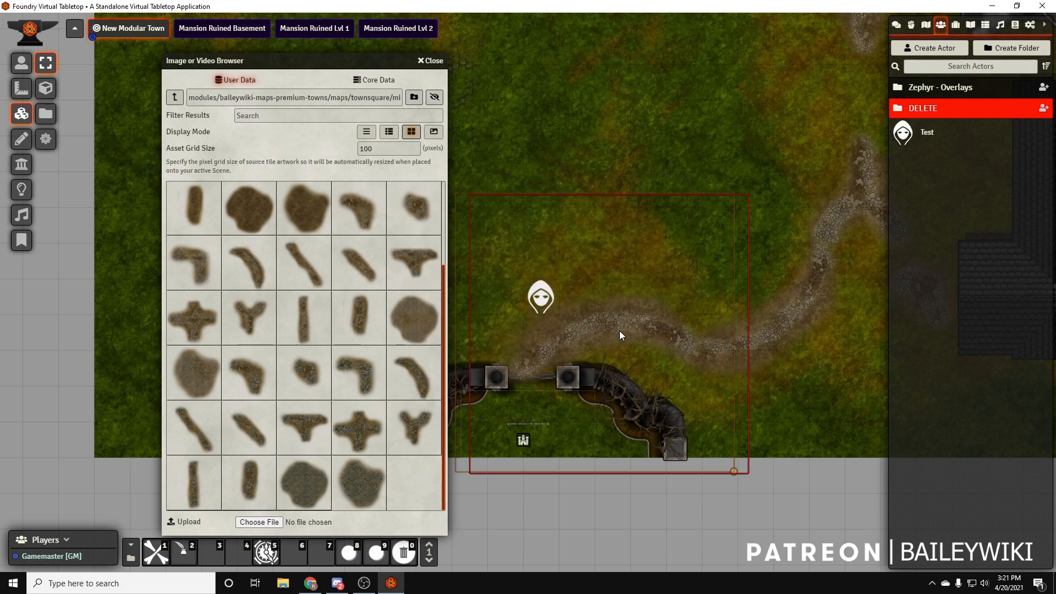
left_click_drag(598, 321, 794, 309)
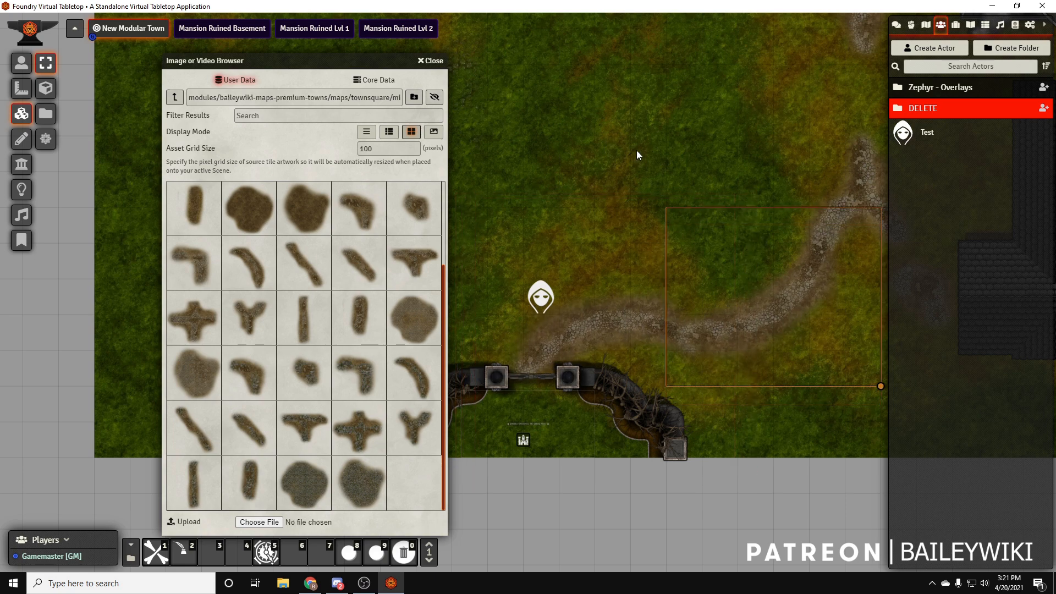
Run a short straight path tile from the gate out past the map's southern edge, then close the image browser
left_click_drag(808, 426, 893, 371)
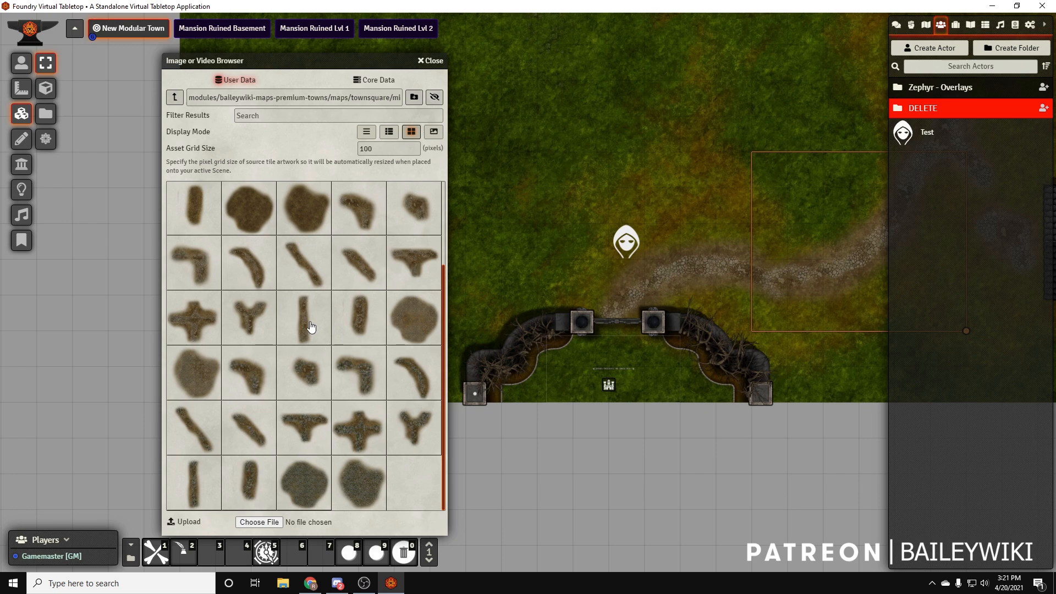
left_click_drag(329, 344, 623, 415)
left_click_drag(726, 421, 668, 432)
left_click(431, 62)
left_click_drag(773, 304, 567, 280)
left_click(666, 428)
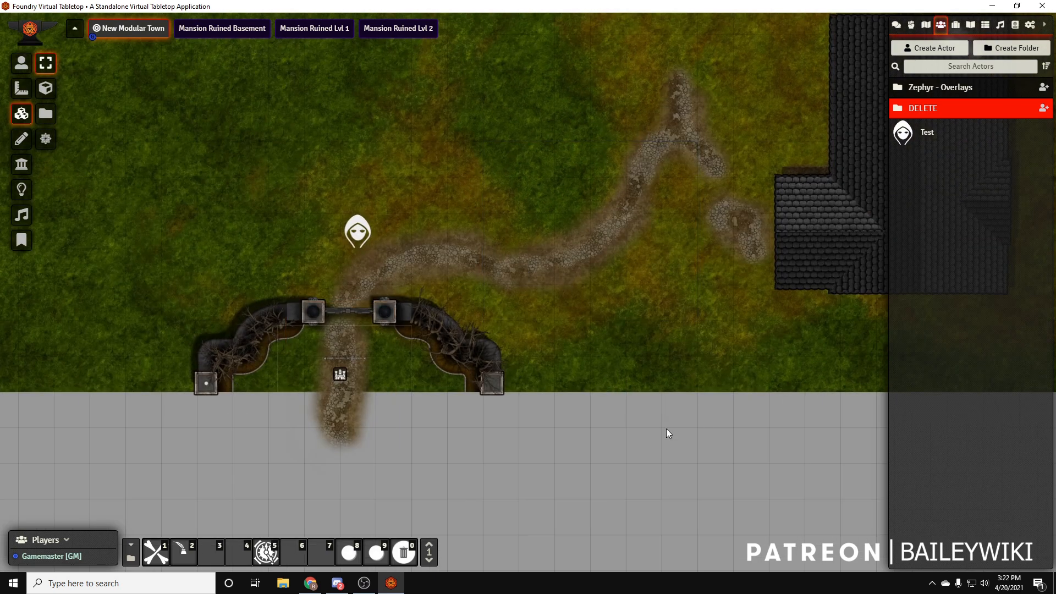
Place WILDERNESS Tree 01 from the Baileywiki Maps Town compendium southwest of the cobble circle, and try WILDERNESS Tree 03 XL to the northeast
scroll(666, 428, "down", 10)
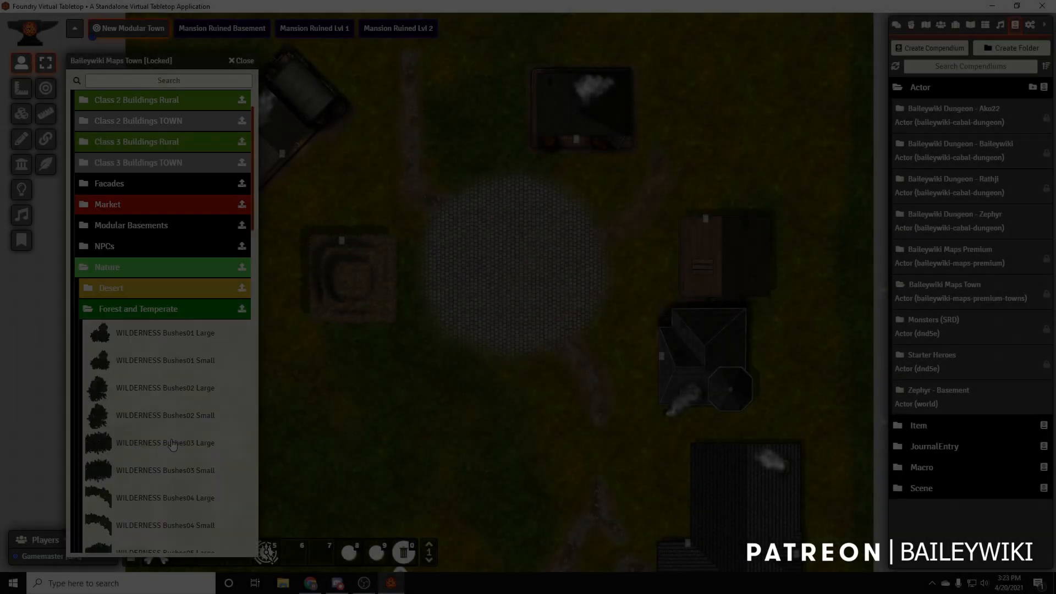
scroll(210, 397, "down", 15)
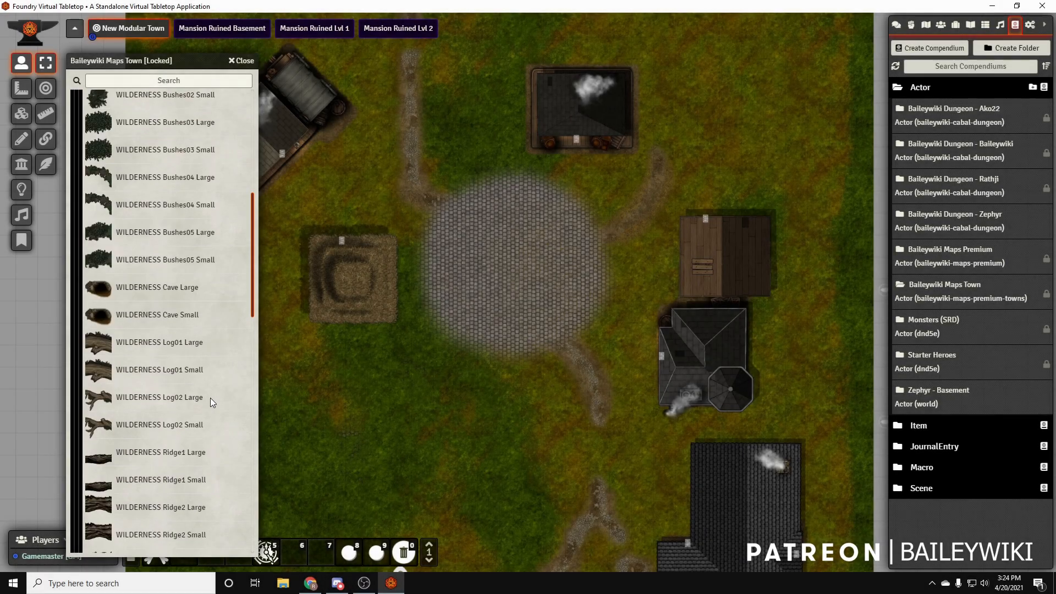
left_click_drag(474, 420, 573, 332)
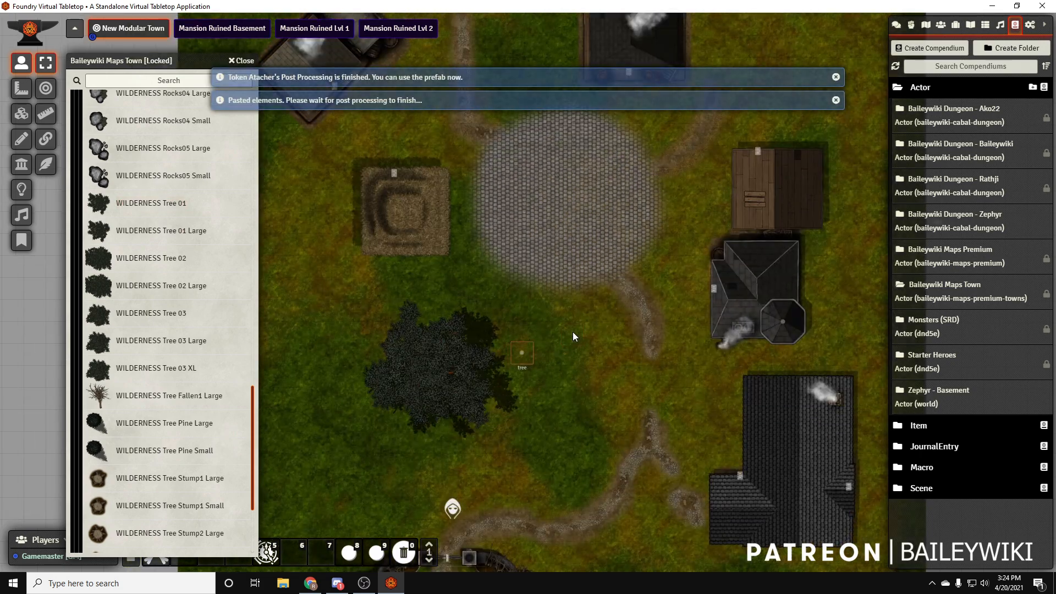
scroll(561, 374, "down", 6)
left_click_drag(156, 368, 631, 230)
mouse_move(541, 234)
left_mouse_down()
mouse_move(577, 205)
mouse_move(542, 219)
left_mouse_up()
mouse_move(550, 353)
left_mouse_down()
mouse_move(359, 264)
mouse_move(561, 355)
left_mouse_up()
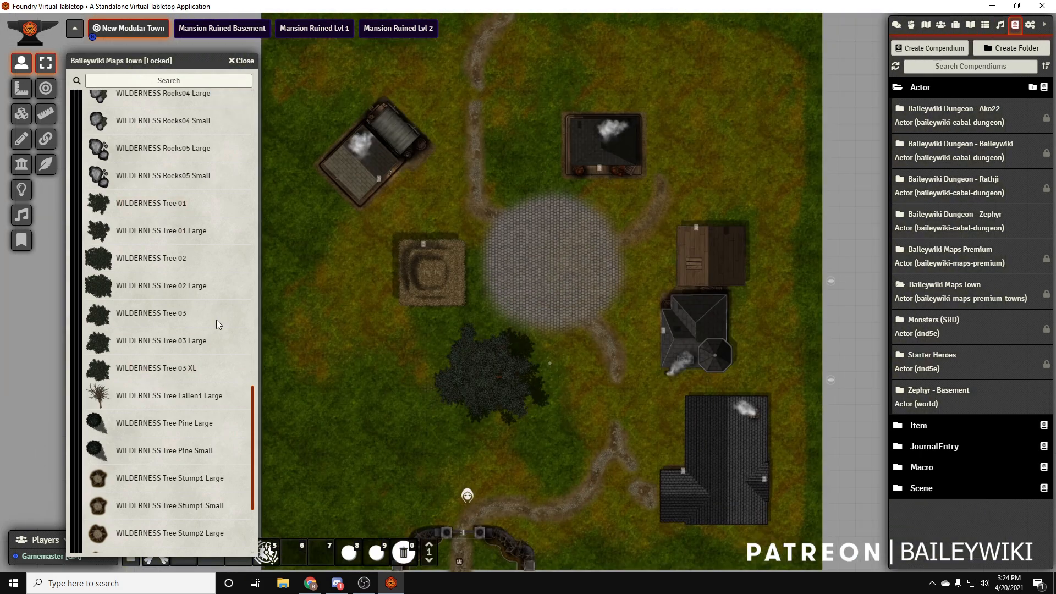
Add a large tree east of the northern house, a small pine to its northwest, and large pines on the west and south sides
key("ctrl+v")
left_click_drag(315, 315, 406, 374)
left_click_drag(165, 424, 392, 292)
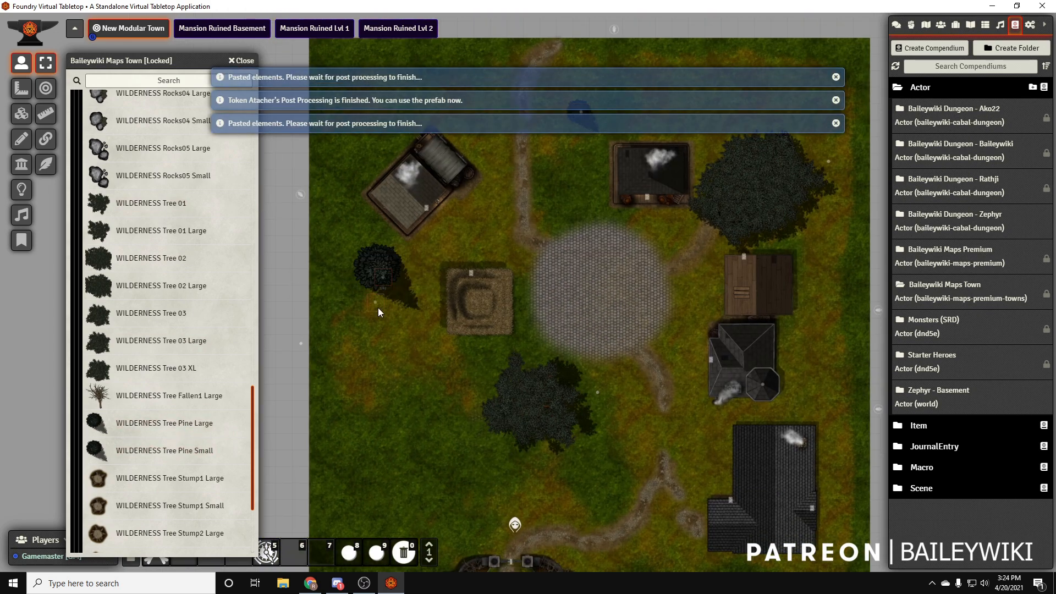
left_click_drag(563, 477, 520, 379)
left_click_drag(193, 429, 624, 469)
left_click_drag(654, 412, 647, 550)
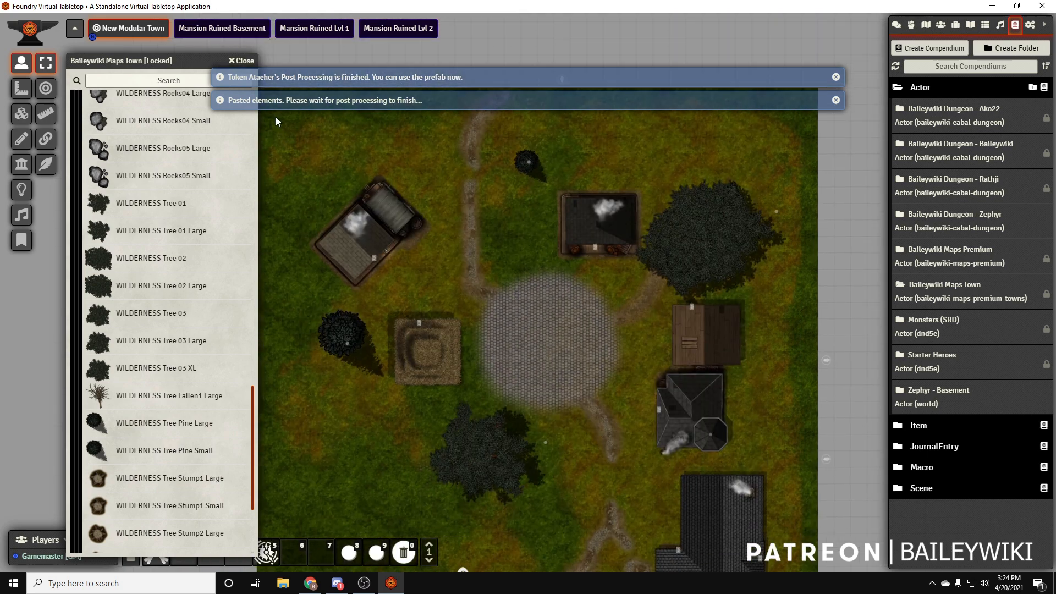
Search the Baileywiki Maps Town compendium for "bench" and focus on the cobble circle
scroll(174, 310, "up", 13)
scroll(175, 309, "up", 15)
scroll(204, 395, "down", 10)
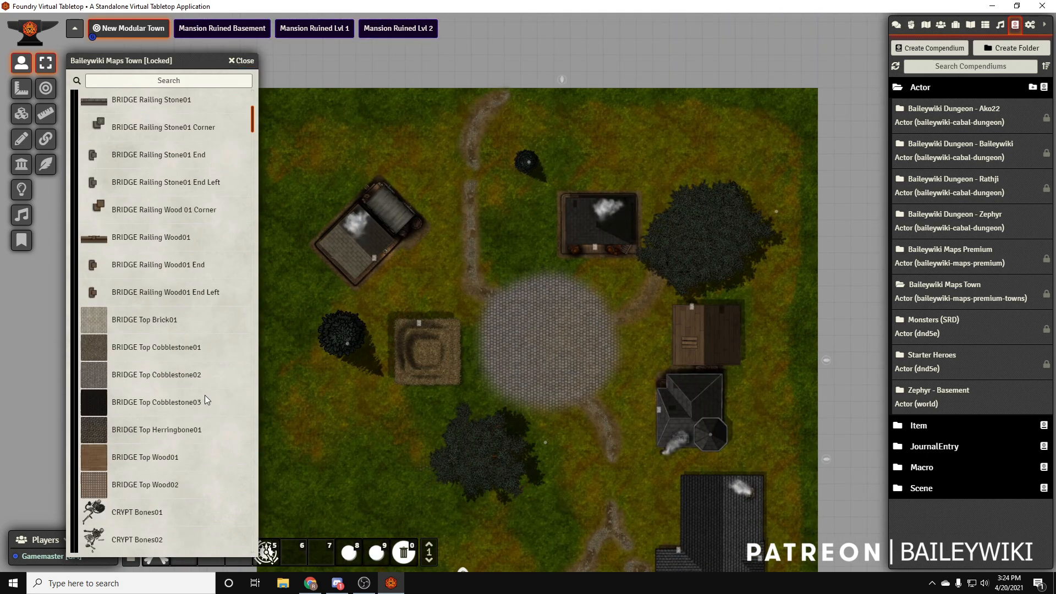
scroll(204, 394, "down", 8)
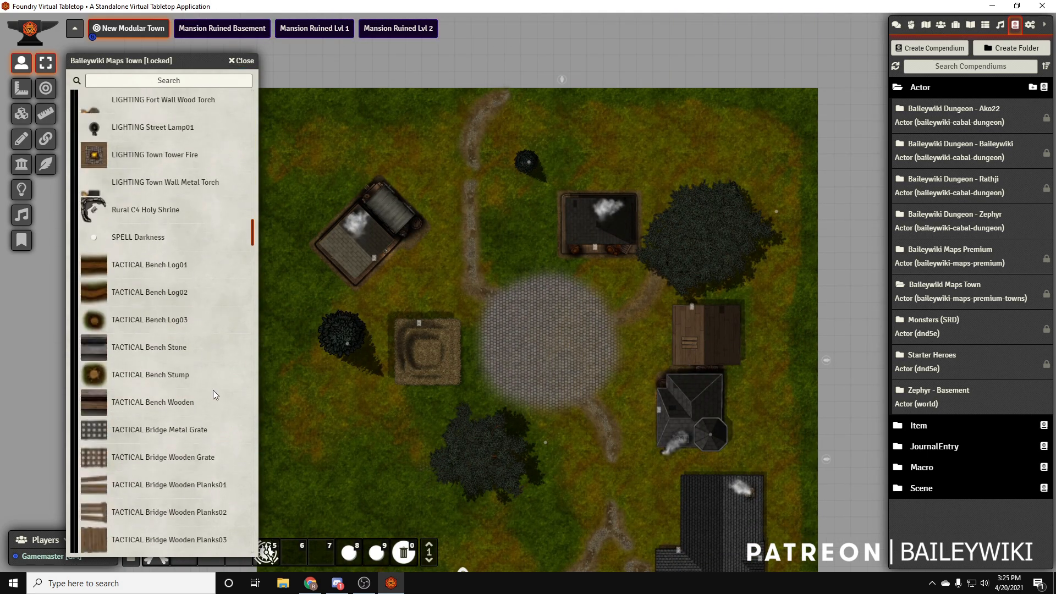
type("bench")
scroll(497, 348, "up", 4)
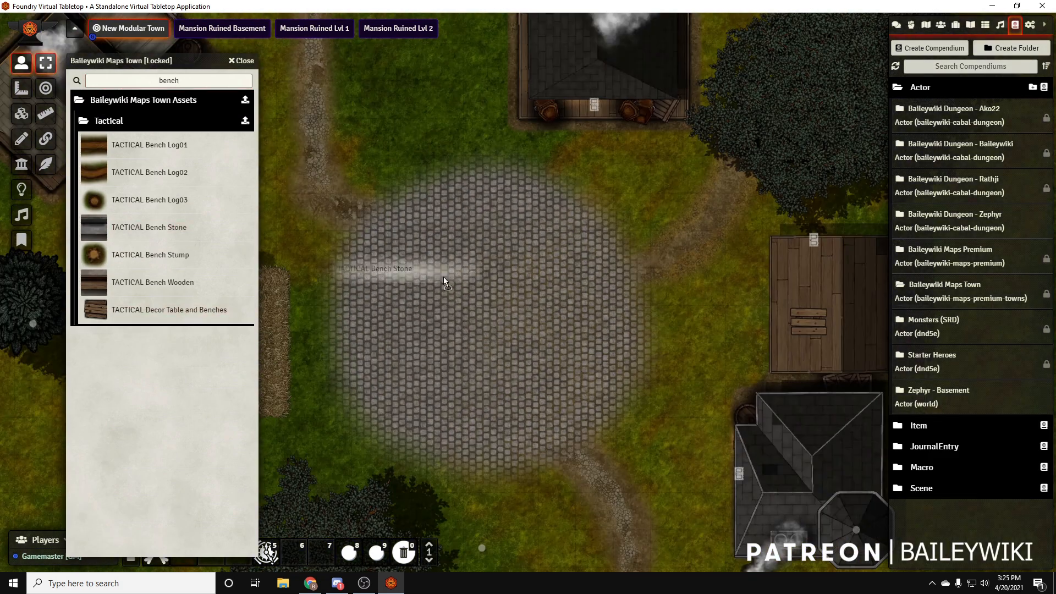
Try the TACTICAL Bench Stone and TACTICAL Bench Log02 prefabs on the cobble circle, deleting each one
left_click_drag(177, 231, 600, 292)
key("Delete")
left_click_drag(154, 172, 637, 291)
left_click_drag(638, 291, 650, 358)
key("Delete")
Place a TACTICAL Bench Wooden at the cobble circle's eastern edge
left_click_drag(153, 284, 670, 326)
left_click_drag(669, 326, 781, 353)
scroll(626, 327, "down", 2)
Clear the compendium search and place TACTICAL Crates 02 just north of the cobble circle
key("BackSpace")
scroll(191, 364, "down", 10)
scroll(186, 353, "down", 10)
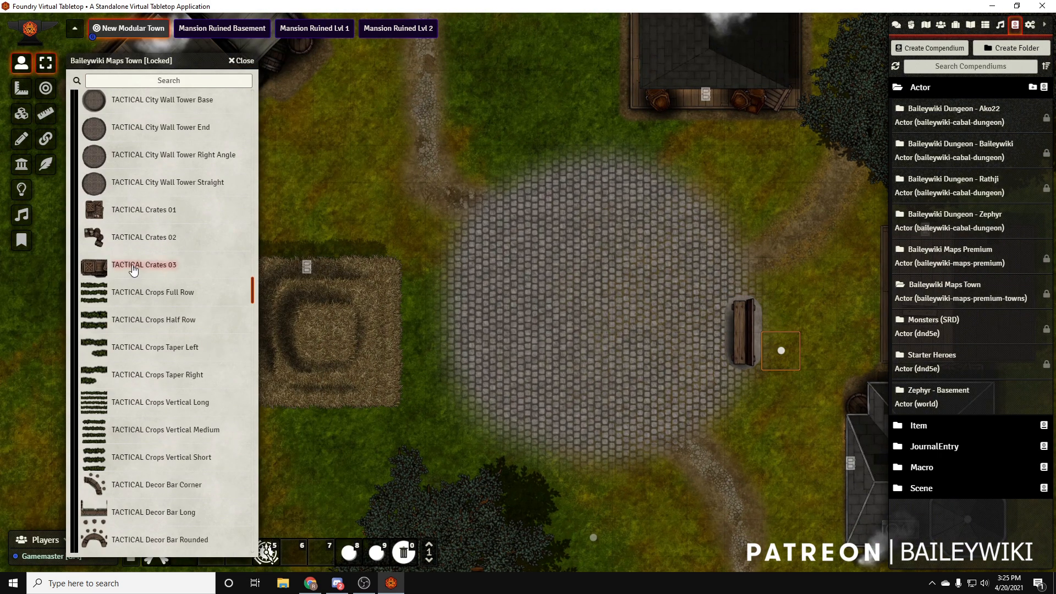
left_click_drag(144, 245, 525, 137)
Place a TACTICAL Notice Board at the cobble circle's southern edge
scroll(190, 385, "down", 10)
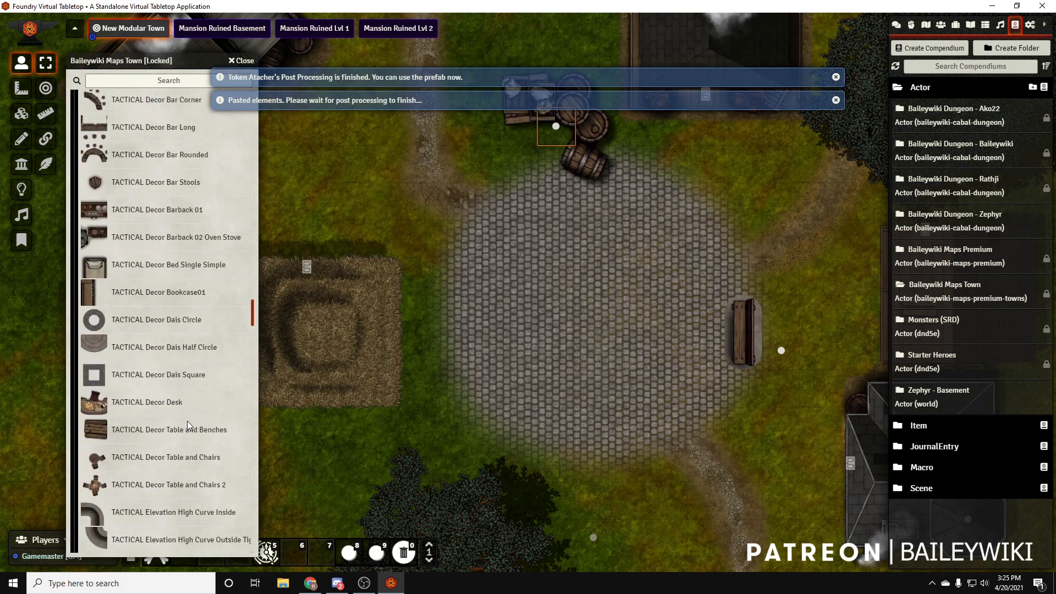
scroll(193, 371, "down", 15)
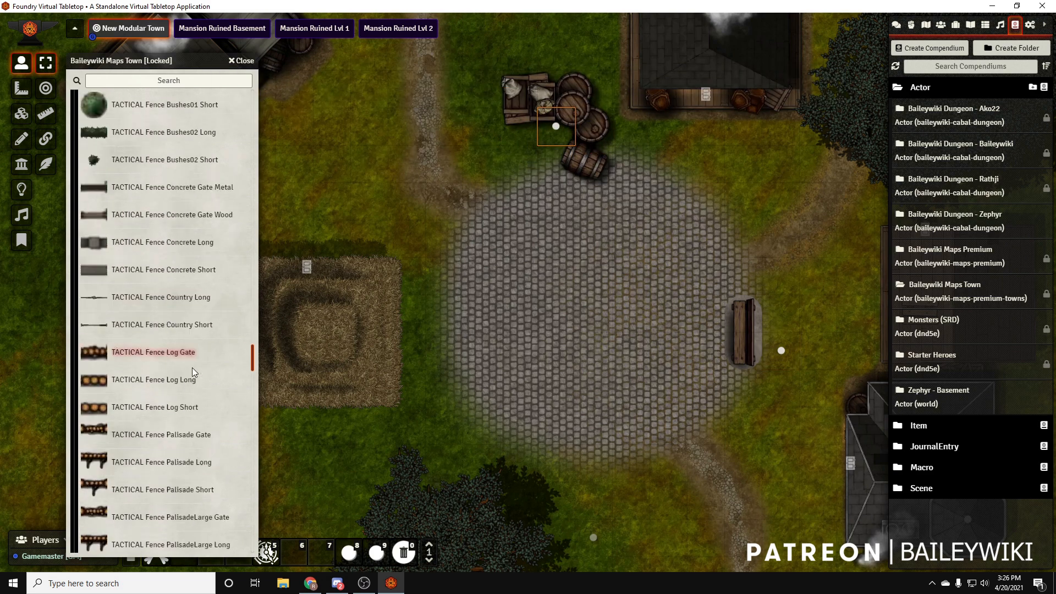
left_click_drag(150, 265, 594, 373)
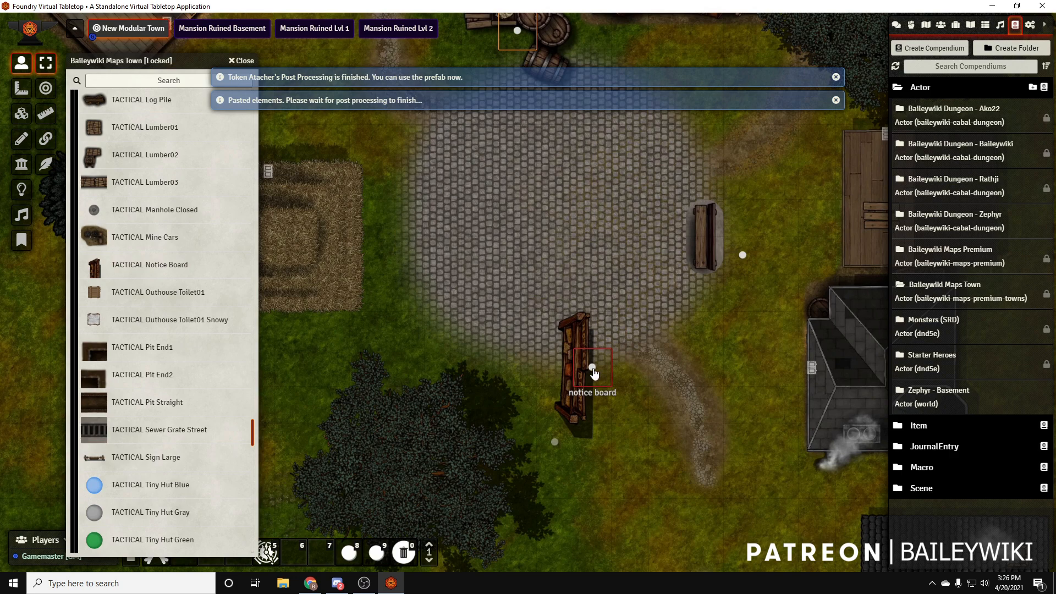
Move the notice board to the cobble circle's east side and the wooden bench to its western edge
left_click_drag(533, 345, 780, 218)
left_click_drag(743, 254, 523, 370)
left_click_drag(521, 357, 366, 297)
left_click_drag(377, 301, 435, 301)
scroll(165, 330, "down", 2)
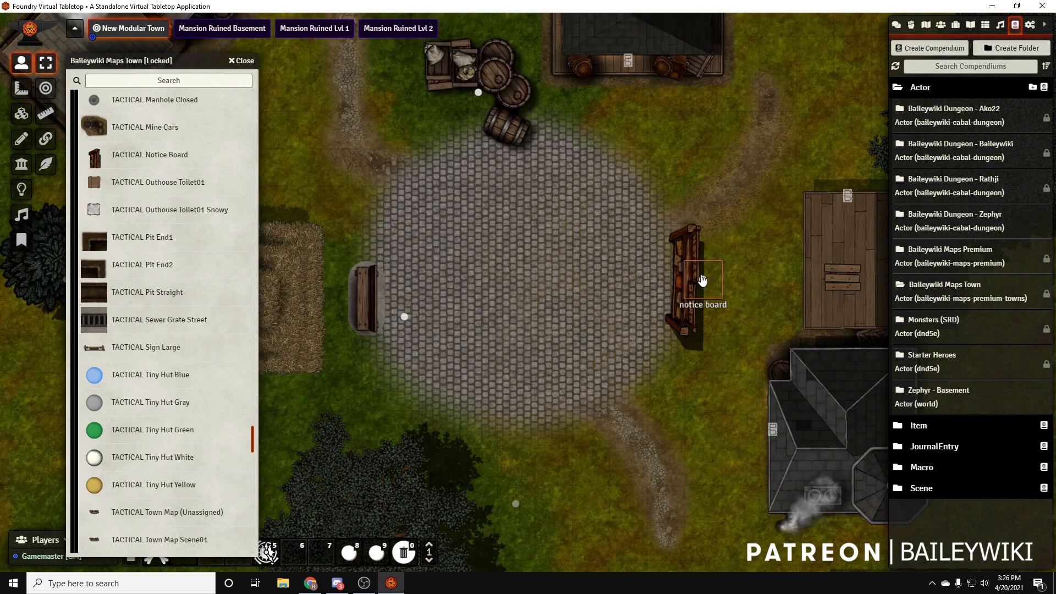
left_click_drag(702, 280, 741, 280)
left_click_drag(681, 402, 721, 397)
scroll(753, 427, "down", 5)
Close the compendium and place a second TACTICAL Bench Wooden from the actor list, turned horizontally along the circle's southern edge
left_click(241, 60)
left_click(940, 26)
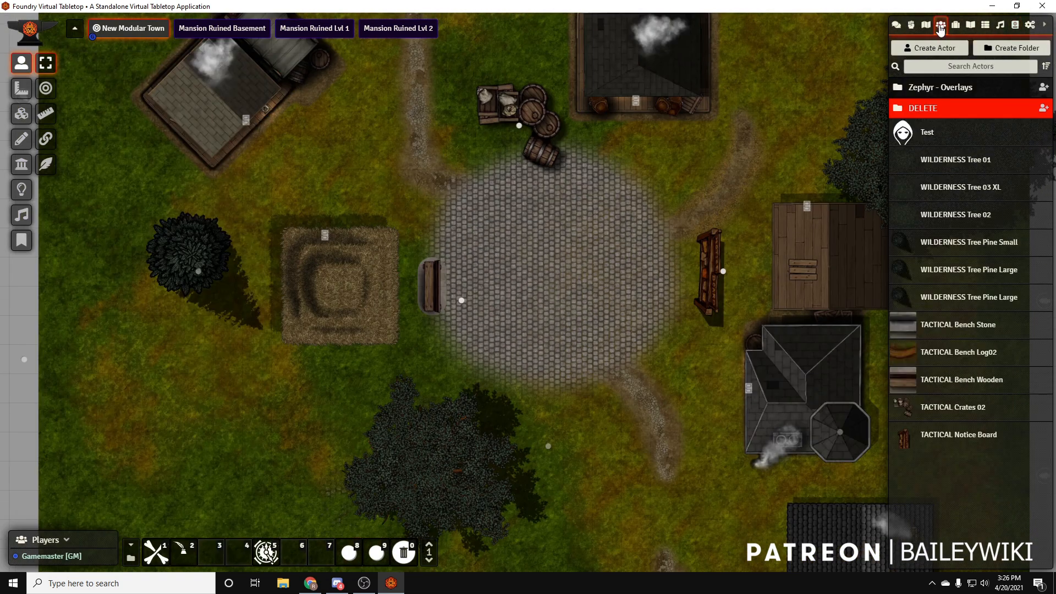
left_click_drag(960, 385, 461, 418)
left_click_drag(461, 418, 519, 389)
left_click(455, 298)
scroll(456, 298, "down", 4)
left_click_drag(457, 300, 399, 243)
left_click_drag(533, 242, 496, 302)
Rotate the crates and barrels and move them onto the cobble circle's northern edge
left_click(485, 187)
scroll(485, 186, "up", 1)
left_click_drag(486, 185, 487, 212)
left_click_drag(646, 294, 562, 269)
scroll(550, 286, "down", 8)
left_click_drag(519, 343, 490, 293)
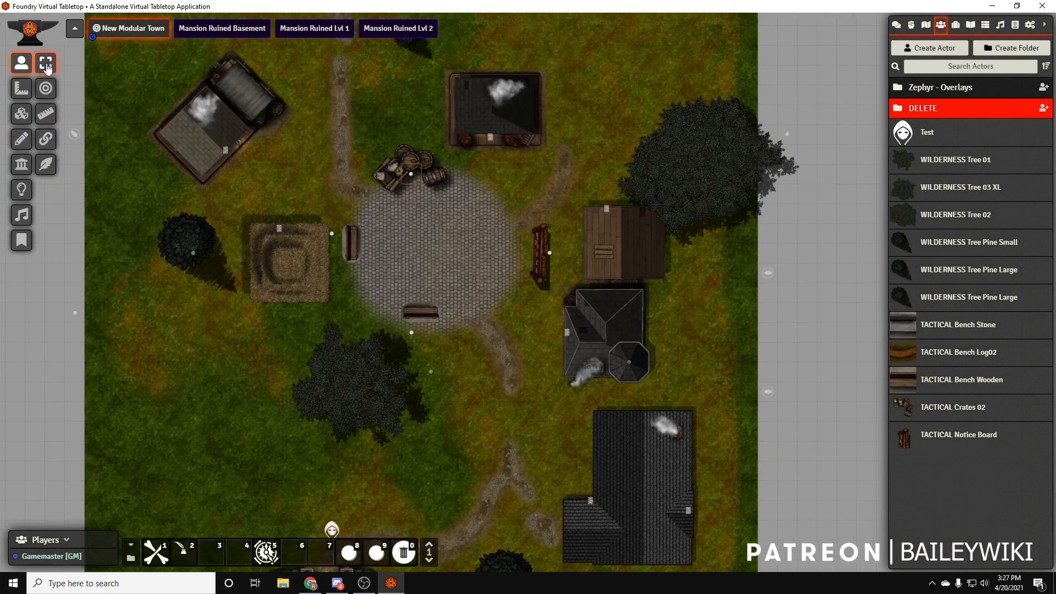
Turn on Token Attacher Quick Edit and move the base tokens of the props and trees outside the map's edges
key("ctrl+a")
left_click(428, 322)
left_click(381, 496)
left_click(337, 527)
key("Delete")
left_click(45, 164)
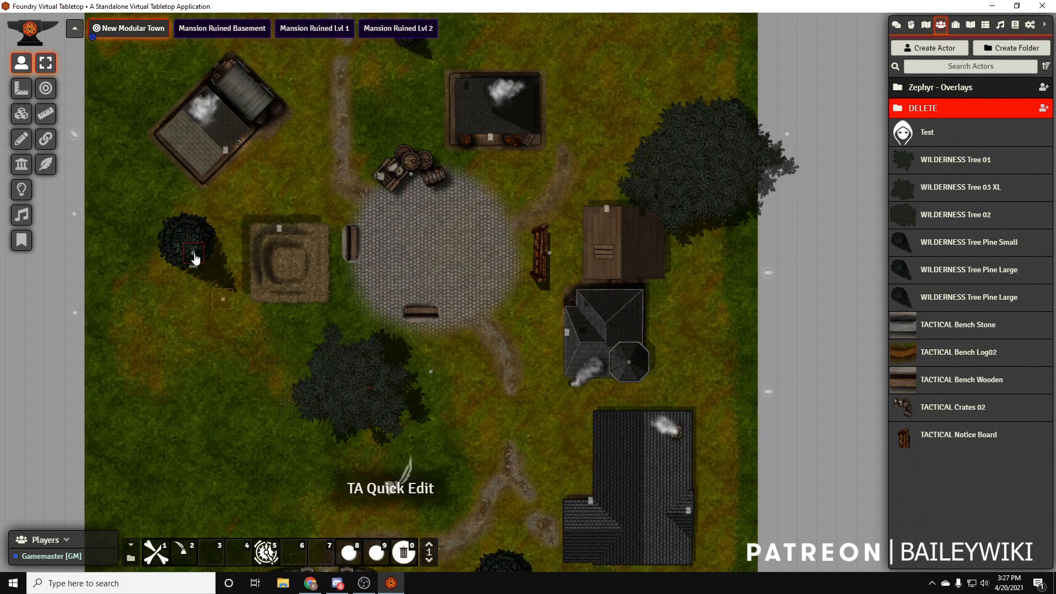
left_click_drag(563, 252, 605, 241)
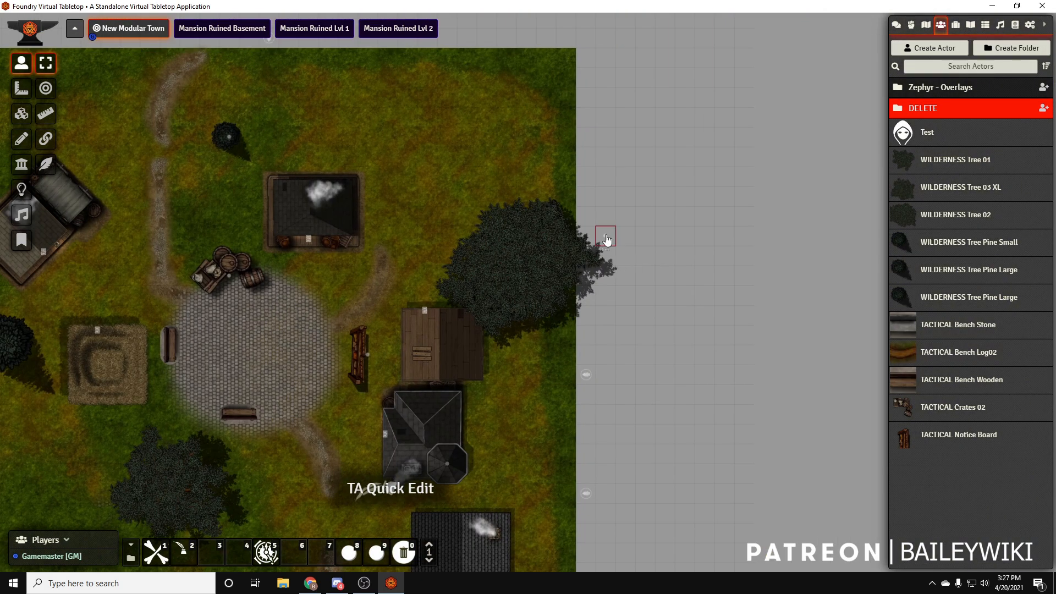
left_click_drag(596, 354, 644, 404)
left_click_drag(385, 288, 504, 22)
left_click_drag(493, 271, 435, 200)
scroll(494, 317, "up", 10)
scroll(521, 286, "down", 10)
Shift the large northeastern tree up and to the east, clear of the wooden building's roof
left_click(23, 115)
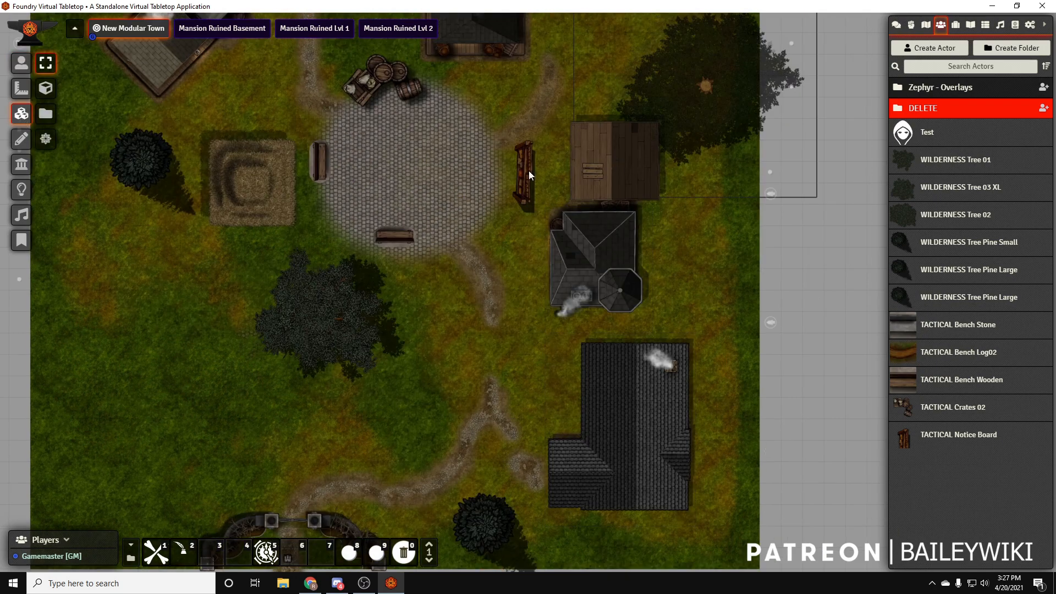
left_click_drag(353, 110, 315, 198)
left_click(21, 63)
left_click(754, 137)
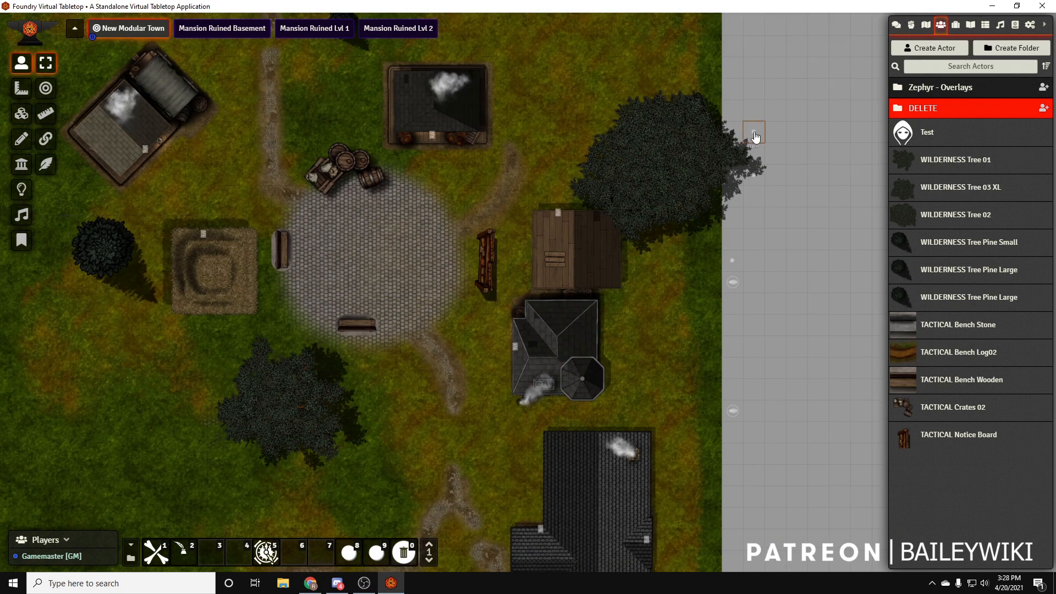
key("Up")
key("Right")
key("Left")
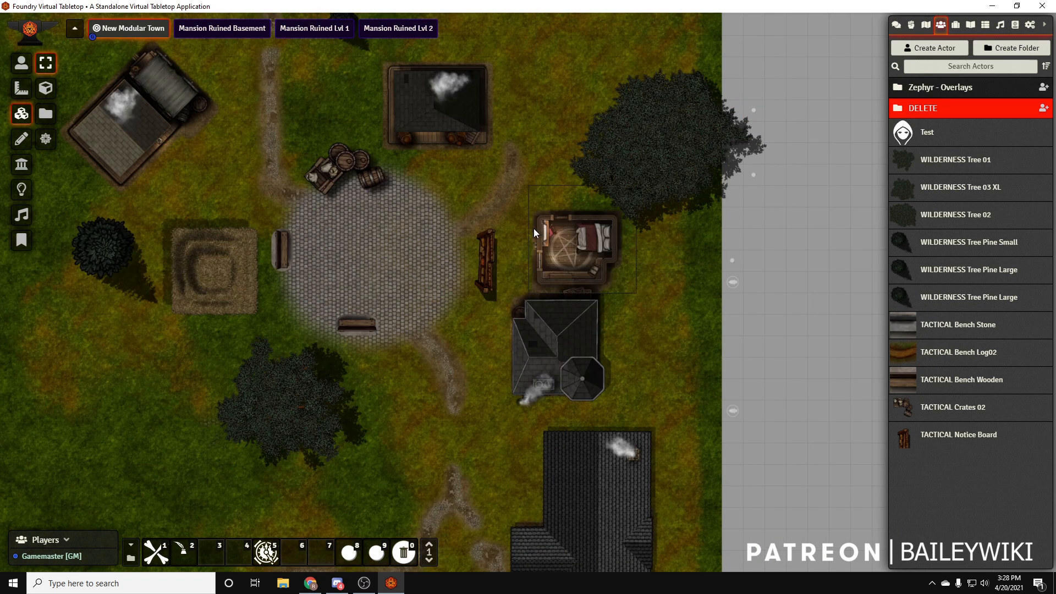
key("Up")
key("Up")
key("Right")
left_click_drag(318, 139, 319, 164)
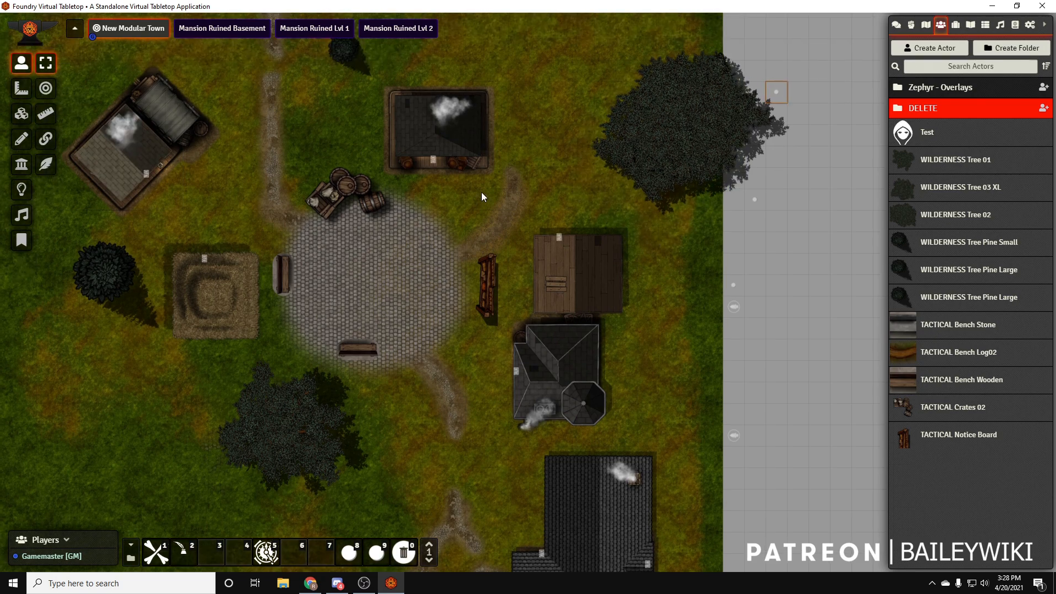
left_click(573, 264)
left_click(21, 114)
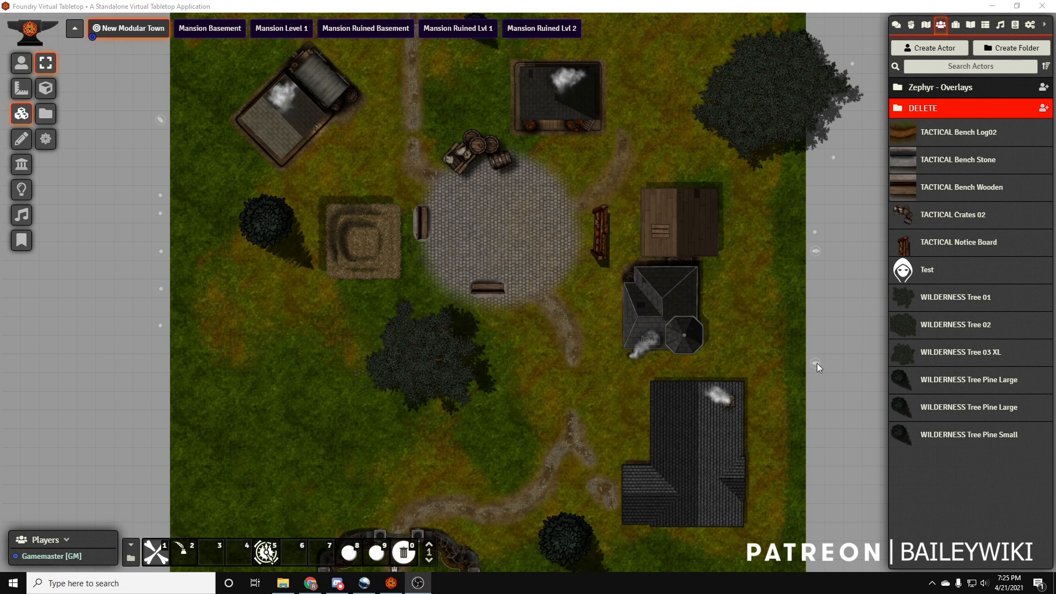
Draw walls along the map's outer border and delete the surplus segment beyond the southwestern corner
left_click_drag(705, 222, 682, 275)
scroll(532, 329, "down", 6)
left_click(22, 164)
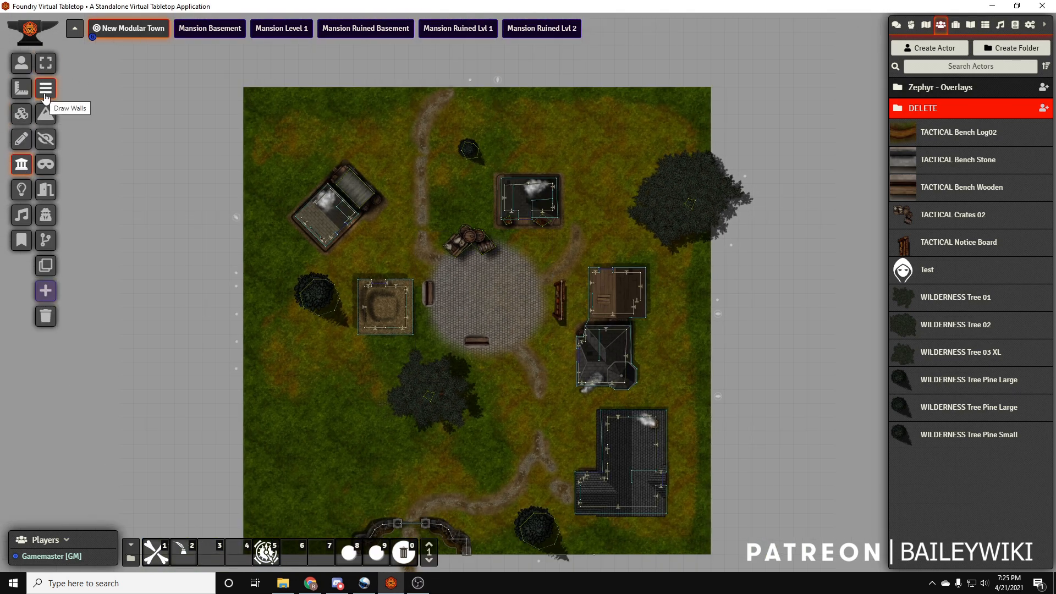
mouse_move(243, 87)
left_mouse_down()
mouse_move(717, 88)
mouse_move(727, 536)
mouse_move(711, 388)
mouse_move(243, 391)
mouse_move(253, 427)
mouse_move(236, 78)
mouse_move(233, 101)
mouse_move(243, 87)
left_mouse_up()
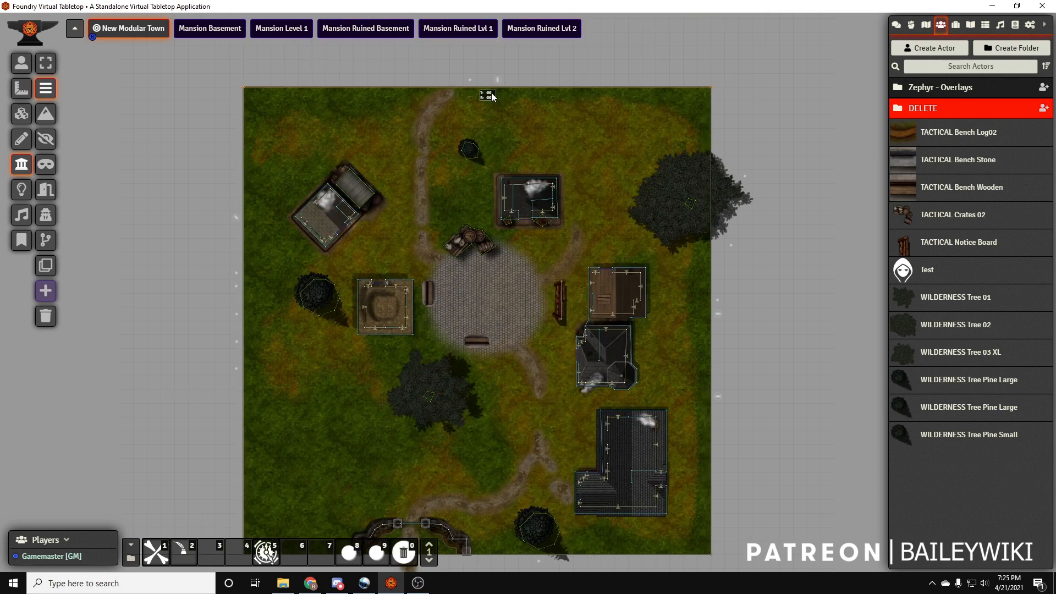
scroll(546, 290, "up", 10)
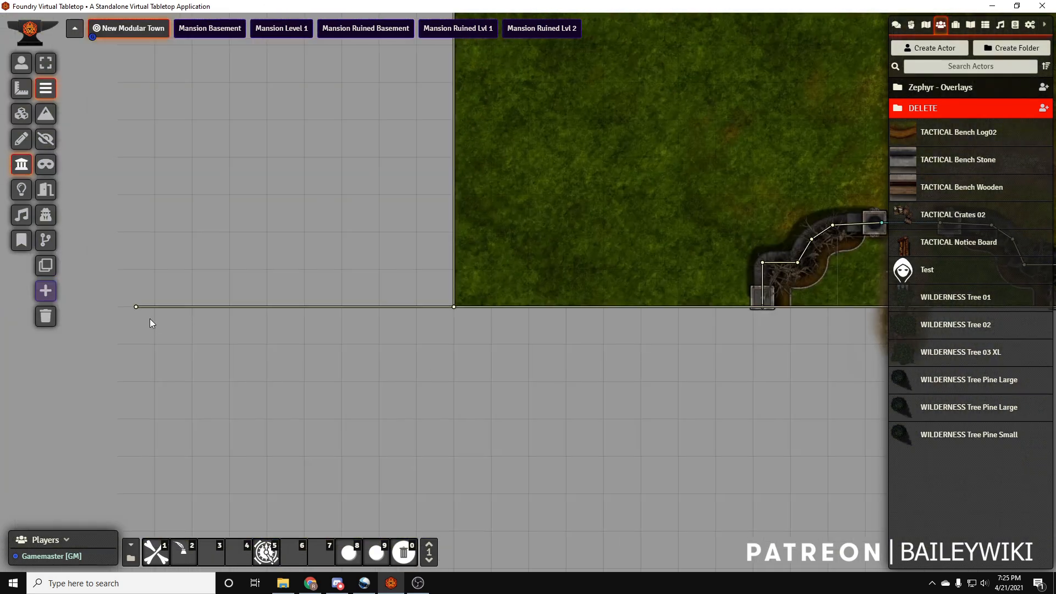
left_click(184, 552)
left_click(136, 306)
key("Delete")
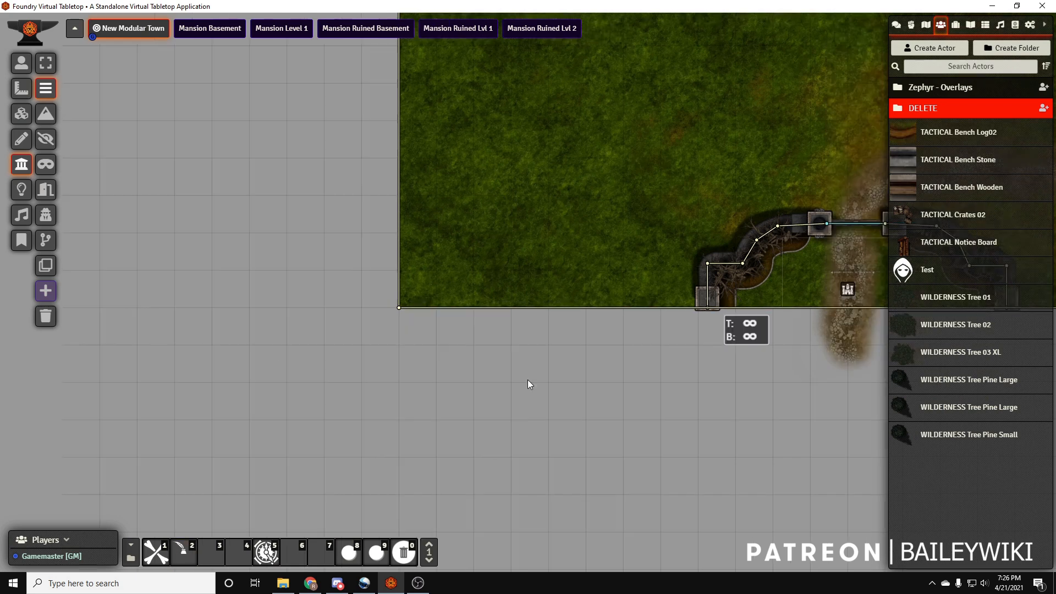
left_click_drag(829, 305, 418, 420)
Draw a rectangle of about 400 by 200 pixels over the path's northern end at the map edge
left_click(22, 66)
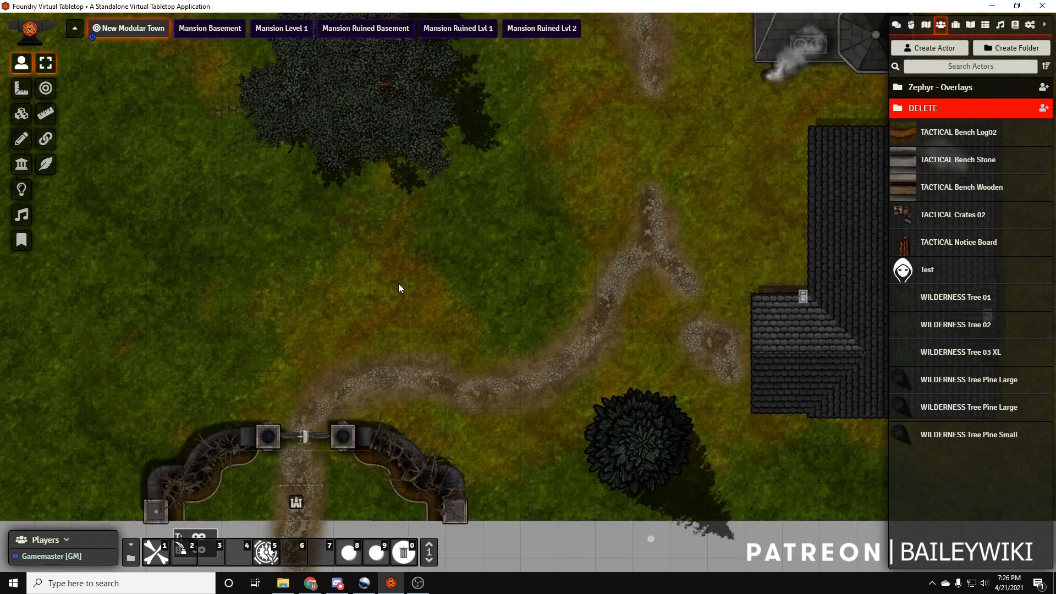
scroll(582, 240, "down", 5)
scroll(560, 381, "up", 4)
left_click_drag(499, 331, 529, 373)
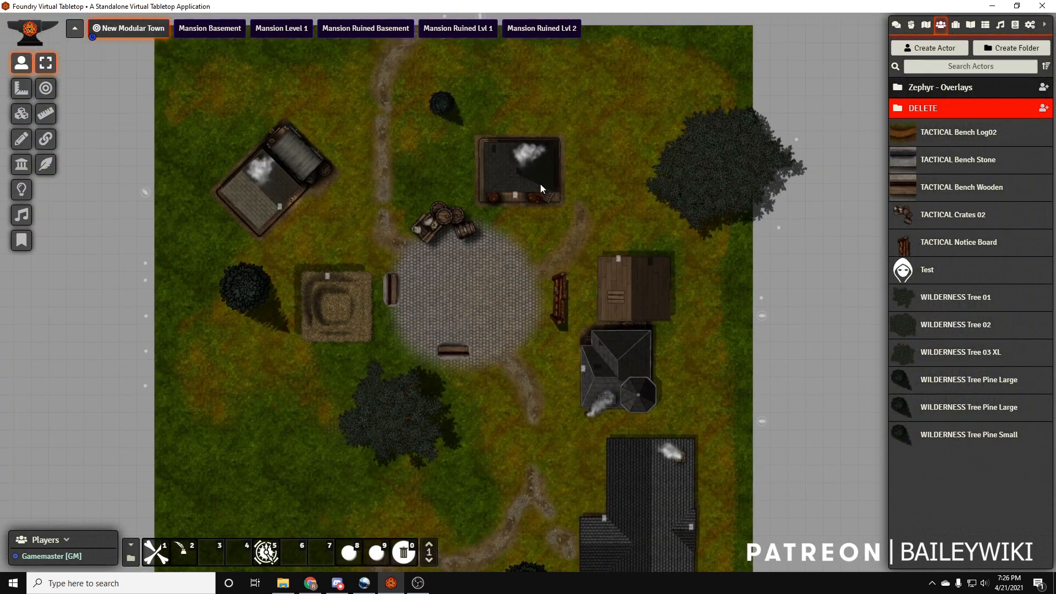
scroll(394, 44, "up", 10)
mouse_move(380, 55)
left_mouse_down()
mouse_move(412, 299)
mouse_move(491, 279)
left_mouse_up()
scroll(491, 279, "up", 2)
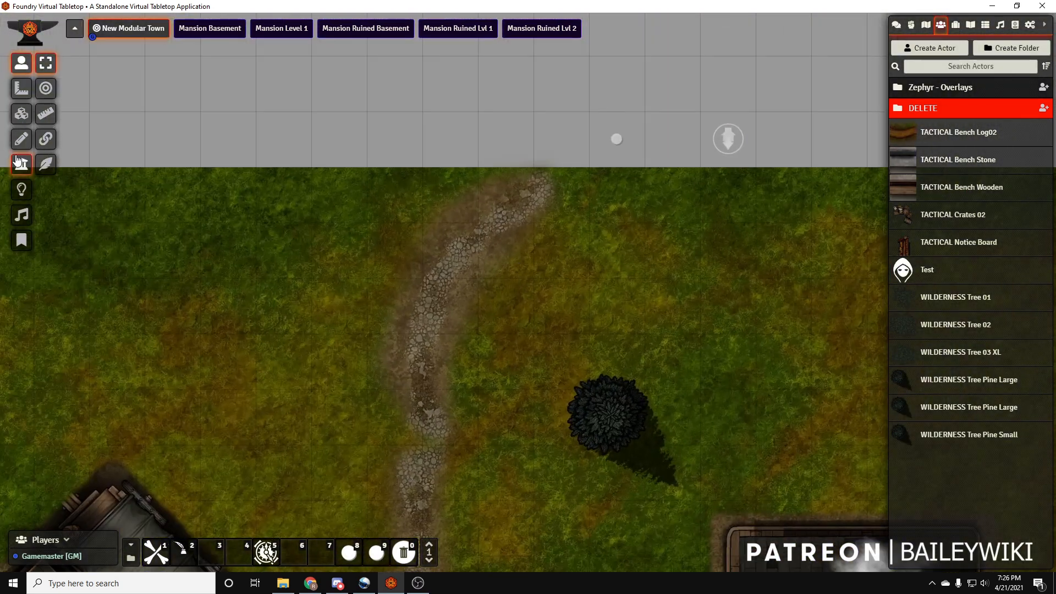
left_click(22, 140)
mouse_move(367, 168)
left_mouse_down()
mouse_move(615, 285)
mouse_move(589, 279)
left_mouse_up()
Make the rectangle a Multilevel teleport, both In and Out, with identifier To The Main Road and activation via map note
double_click(530, 243)
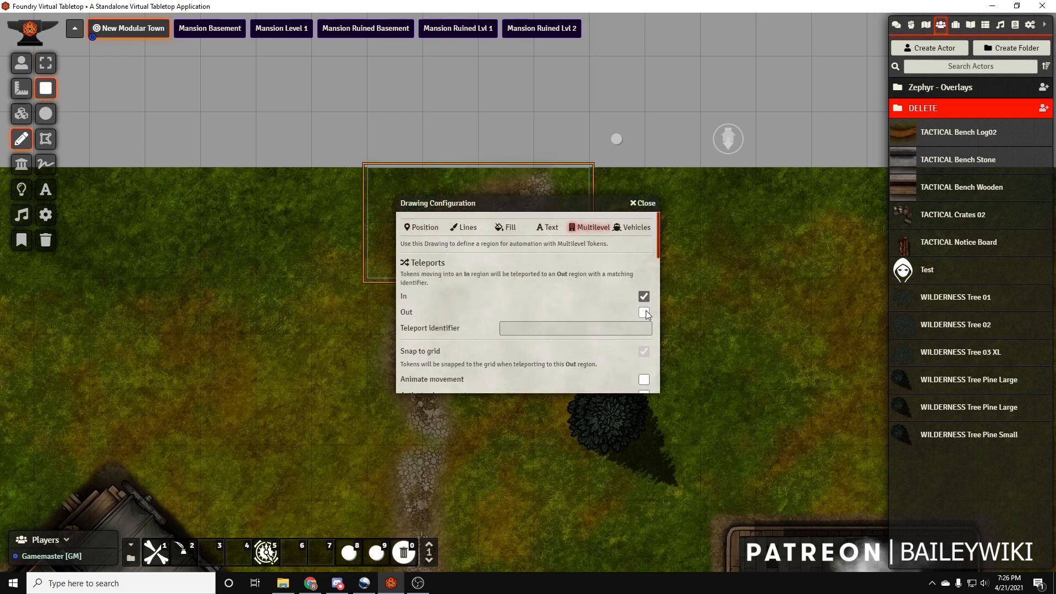
left_click(644, 313)
scroll(633, 382, "down", 1)
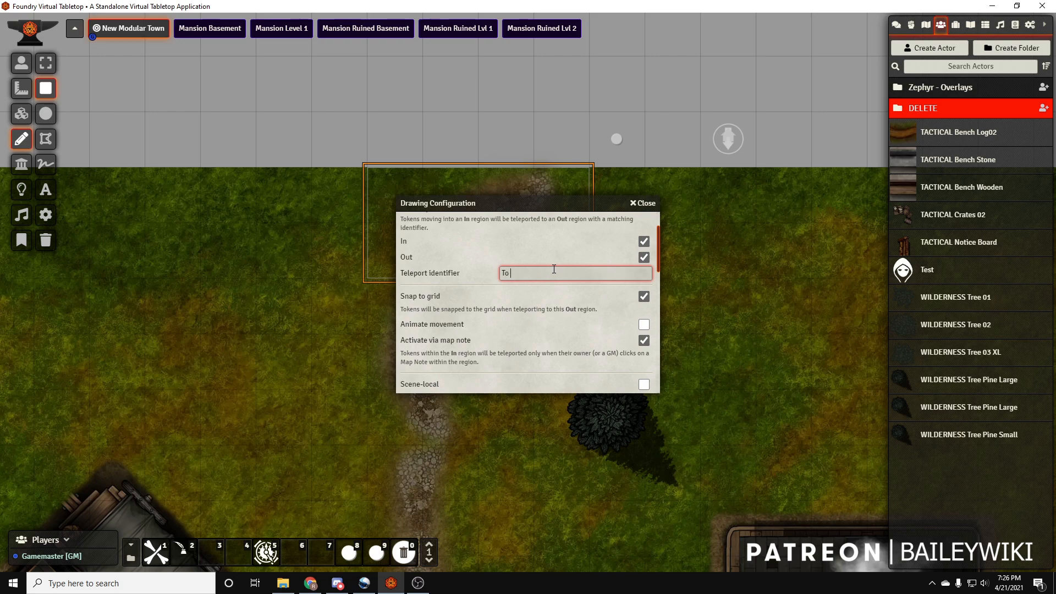
scroll(554, 269, "down", 4)
left_click(525, 377)
scroll(522, 358, "down", 2)
Place the stair journal entry as a map note inside the teleport rectangle, labelled To The Main Road
left_click(970, 26)
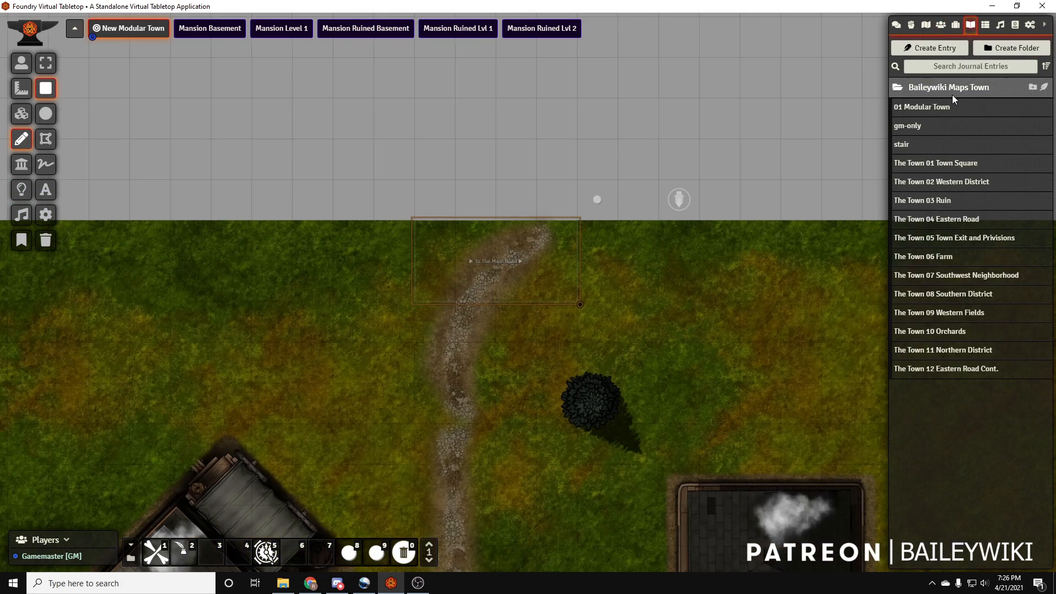
left_click_drag(905, 147, 515, 272)
type("To The Main Road")
key("Return")
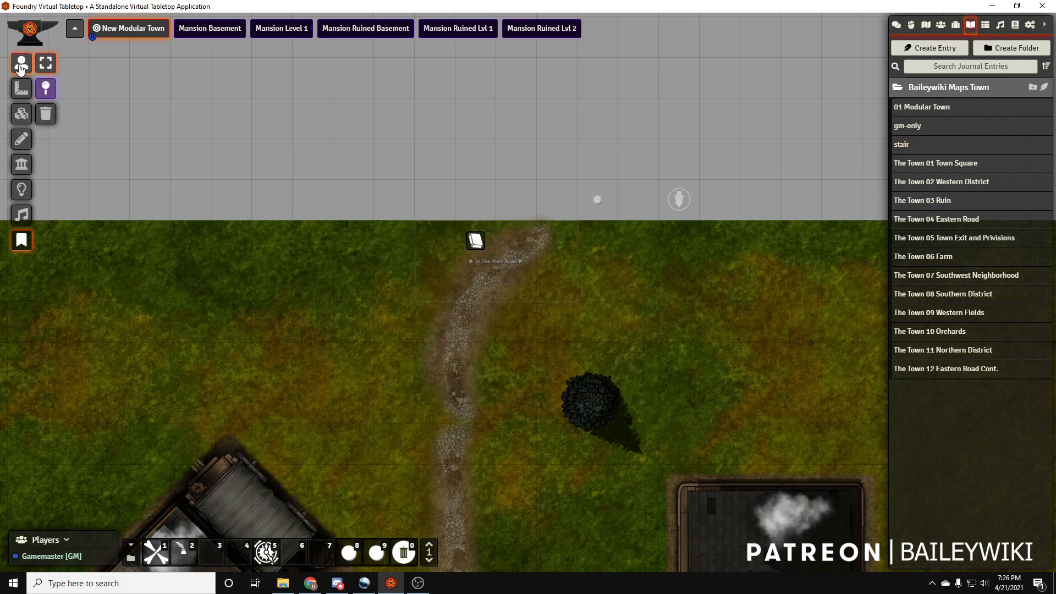
Change the northern rectangle's teleport identifier to main-road-and-new-town
left_click(22, 139)
double_click(533, 279)
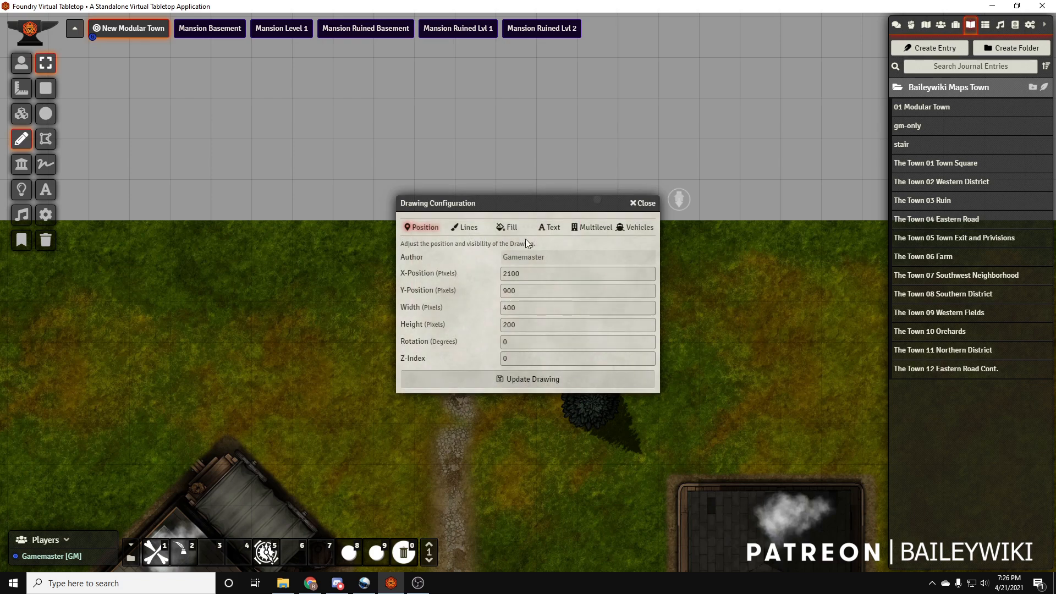
left_click(591, 227)
left_click(565, 328)
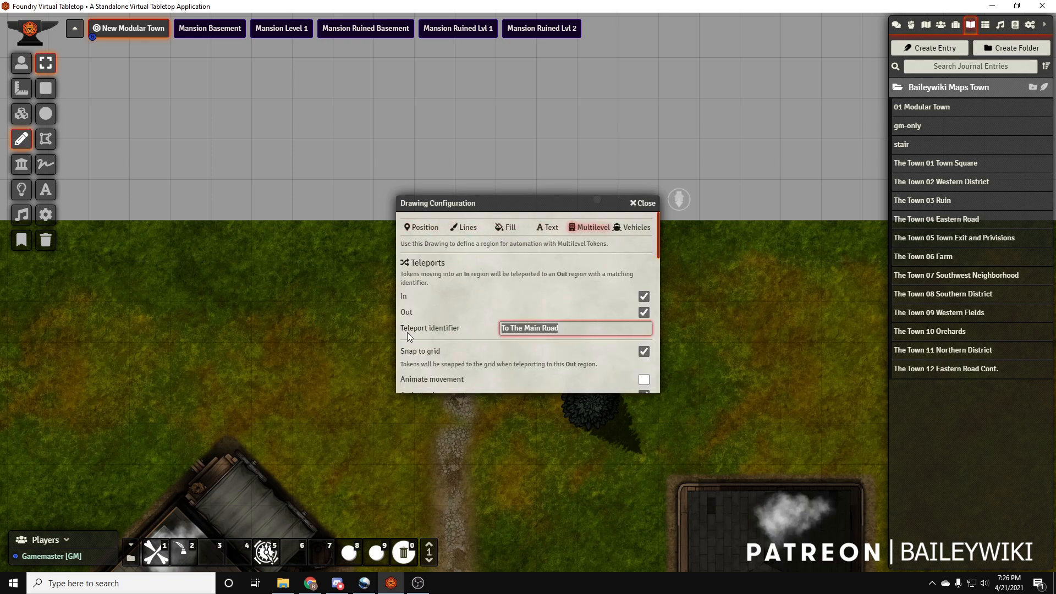
type("main-road-and-new-town")
key("Return")
Place the Test actor's token near the path's northern end and move it just west of the path
scroll(407, 333, "down", 10)
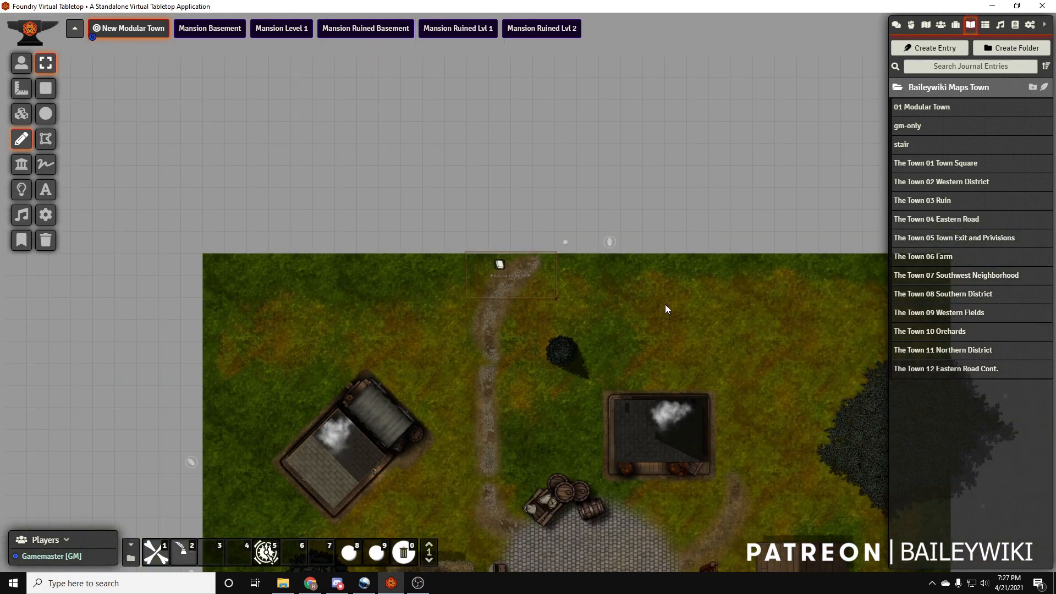
left_click_drag(683, 339, 596, 123)
scroll(575, 432, "down", 6)
left_click_drag(554, 430, 516, 328)
left_click(941, 25)
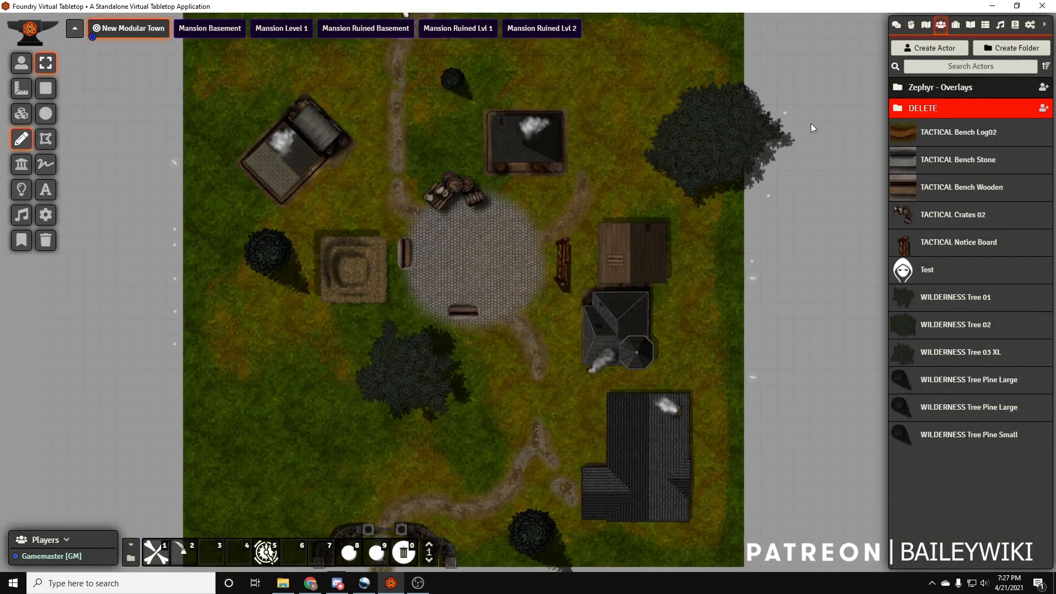
left_click_drag(443, 147, 445, 146)
key("Up")
key("Left")
key("Left")
key("Left")
key("Left")
key("Left")
key("Left")
key("Left")
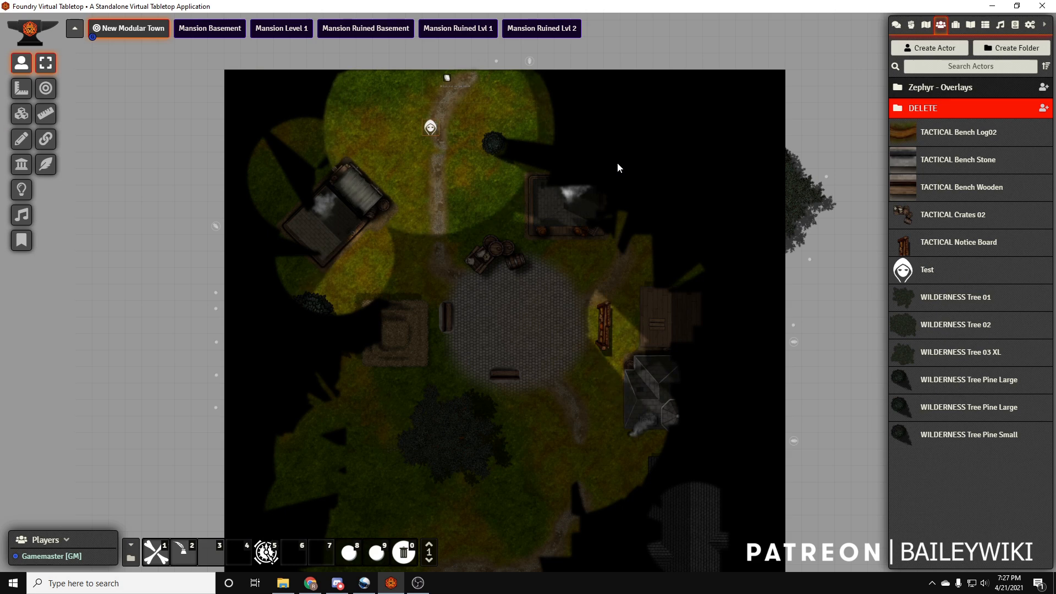
Walk the Test token across the northern path and south toward the cobble circle to check its vision
key("Right")
key("Right")
key("Right")
key("Right")
key("Right")
key("Right")
key("Down")
key("Down")
key("Down")
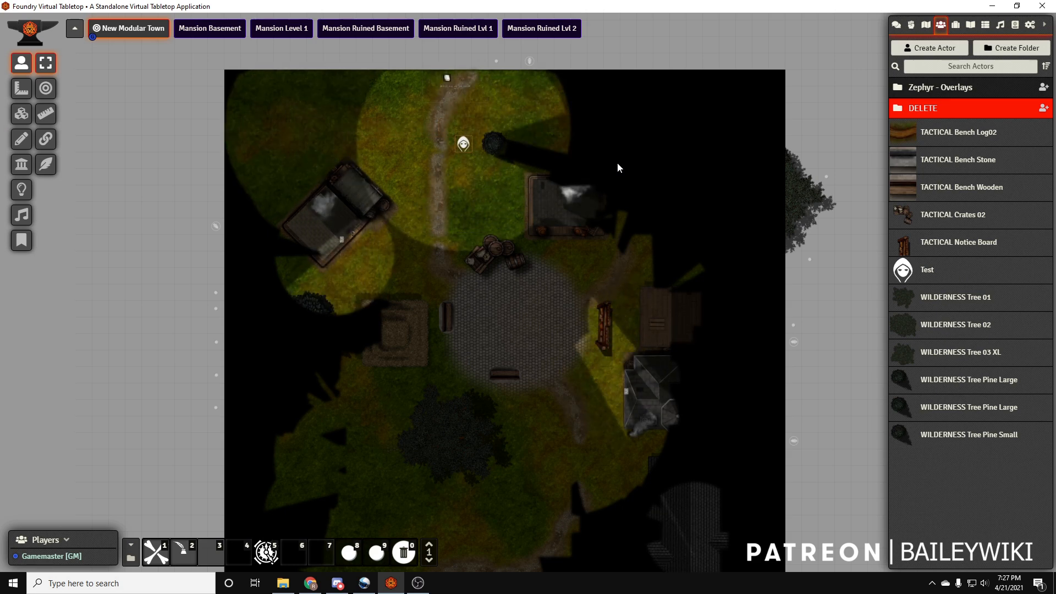
key("Down")
key("Down")
key("Left")
key("Down")
key("Down")
key("Down")
key("Left")
Walk the Test token around the cobble circle's northern edge and into the northern house's entrance to check its interior
key("Right")
key("Right")
key("Right")
key("Up")
key("Up")
key("Left")
key("Left")
key("Down")
key("Down")
key("Right")
key("Right")
key("Right")
key("Right")
key("Right")
key("Right")
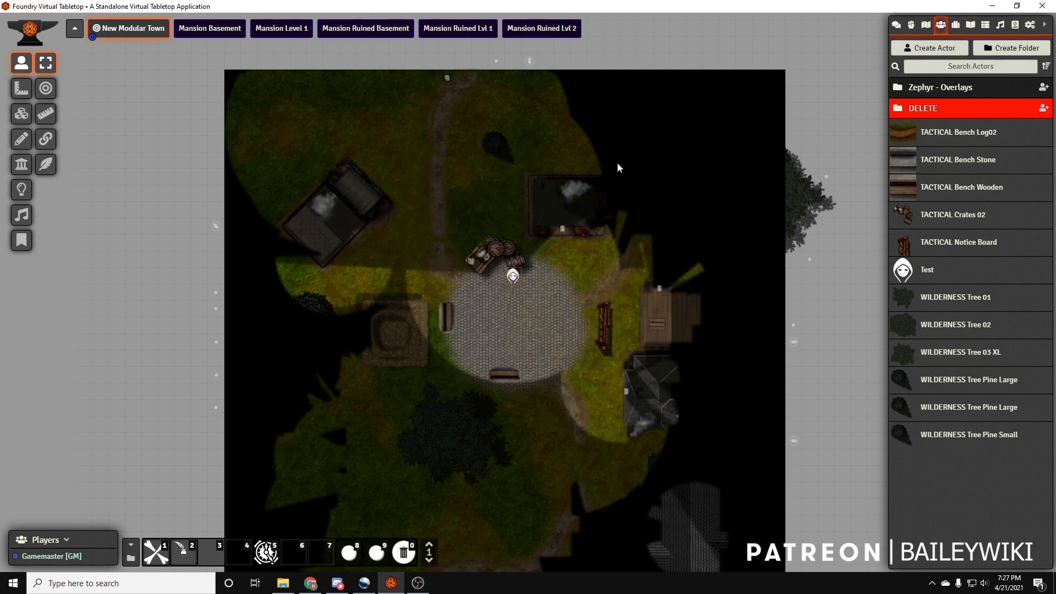
key("Up")
key("Up")
key("Up")
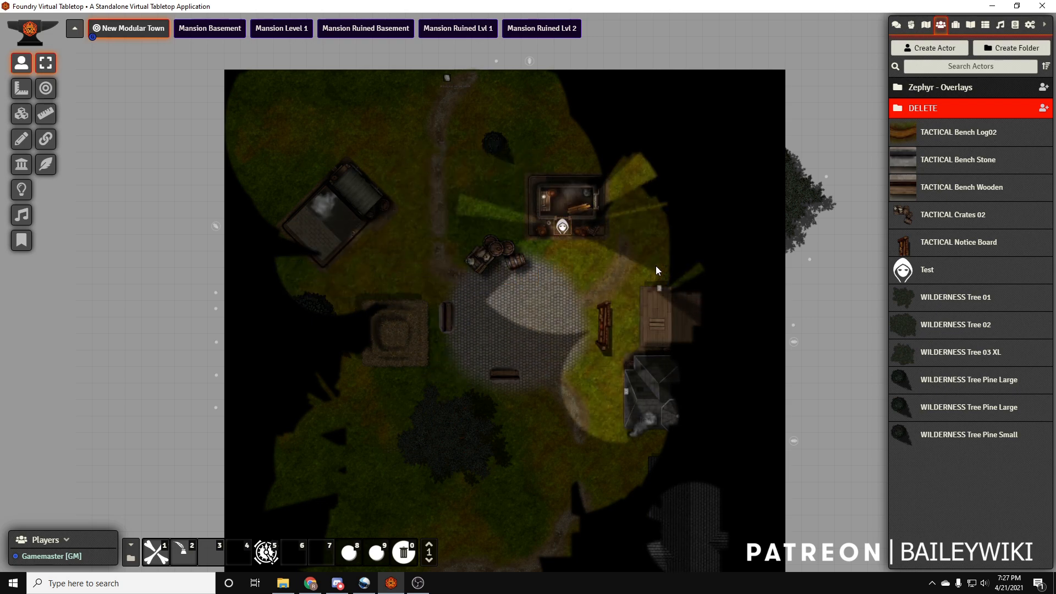
Walk the Test token from the northern house to the wooden building and operate the building's north door
scroll(606, 214, "up", 10)
key("Down")
key("Down")
key("Down")
key("Down")
left_click_drag(608, 327, 501, 166)
key("Right")
key("Right")
key("Right")
key("Right")
key("Right")
key("Right")
left_click(622, 238)
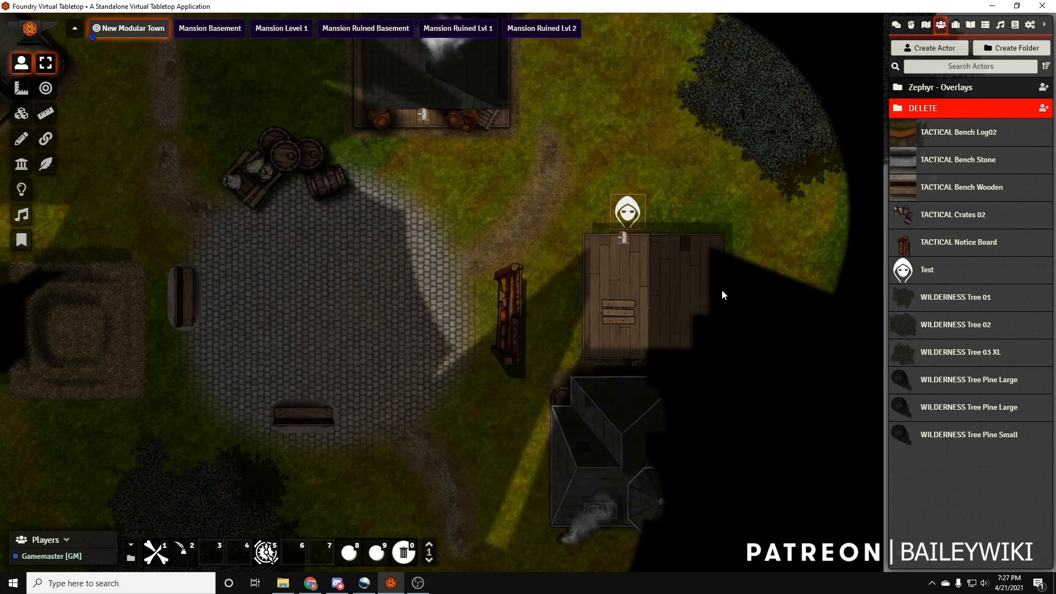
Walk the Test token past the notice board and the grey-roofed house's west door to the path southeast of the circle
key("Left")
key("Left")
key("Down")
key("Down")
key("Down")
key("Down")
key("Down")
key("Left")
key("Down")
key("Down")
key("Down")
key("Down")
key("Down")
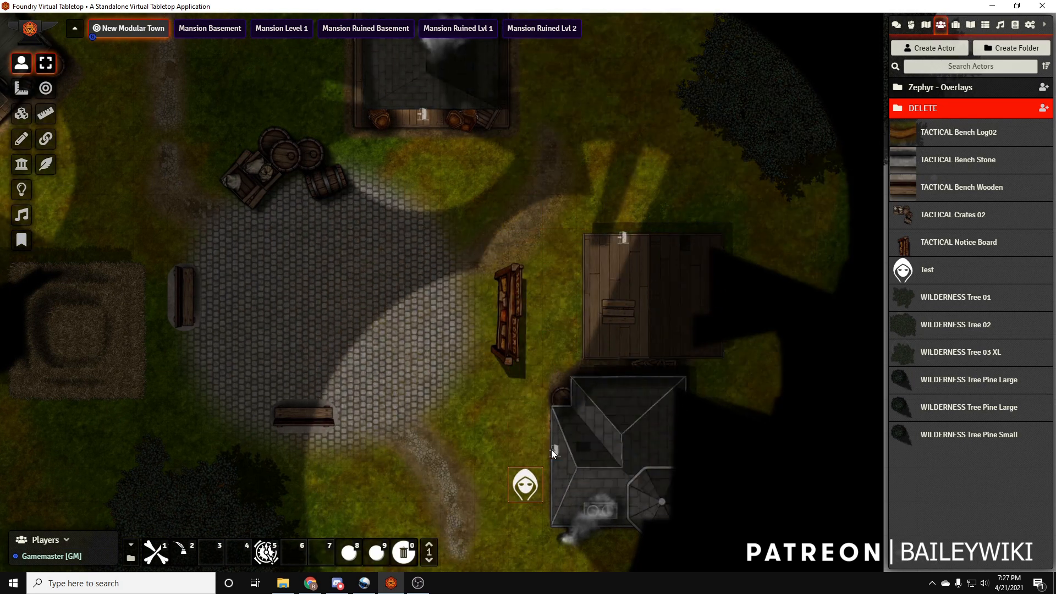
scroll(537, 422, "down", 5)
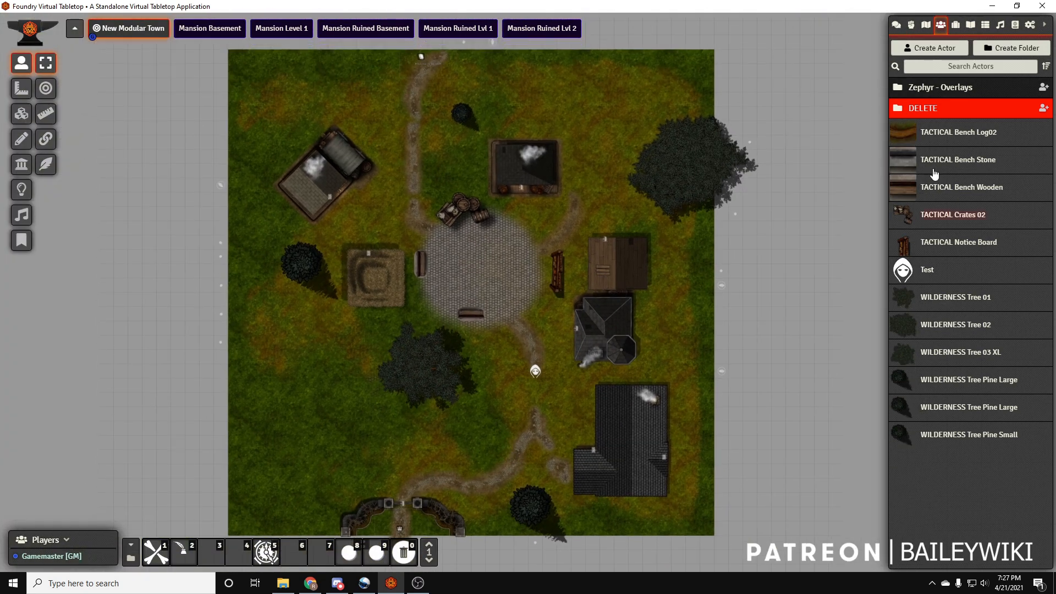
Move the TACTICAL and WILDERNESS actors into the DELETE folder and permanently delete the folder with all its contents
left_click_drag(946, 142, 933, 110)
left_click_drag(939, 162, 932, 110)
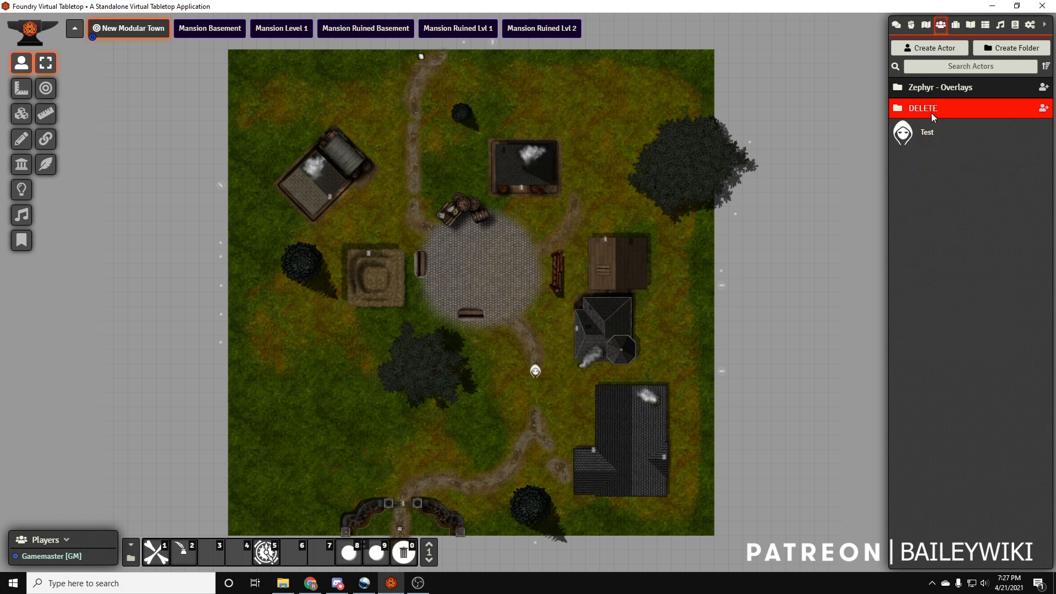
right_click(932, 110)
left_click(930, 218)
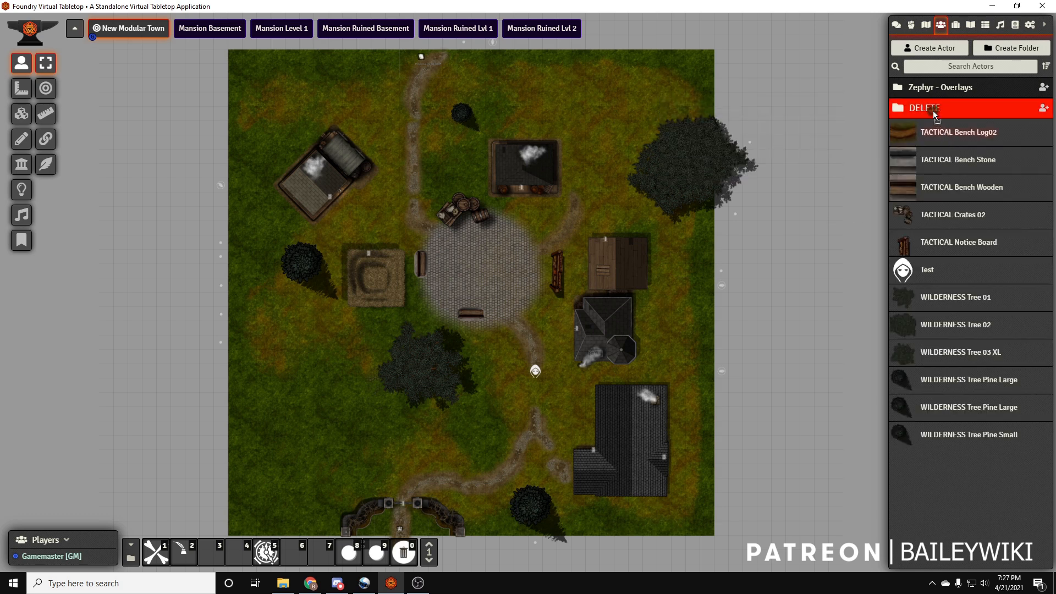
left_click_drag(935, 114, 933, 109)
left_click_drag(941, 161, 933, 110)
left_click_drag(937, 159, 932, 115)
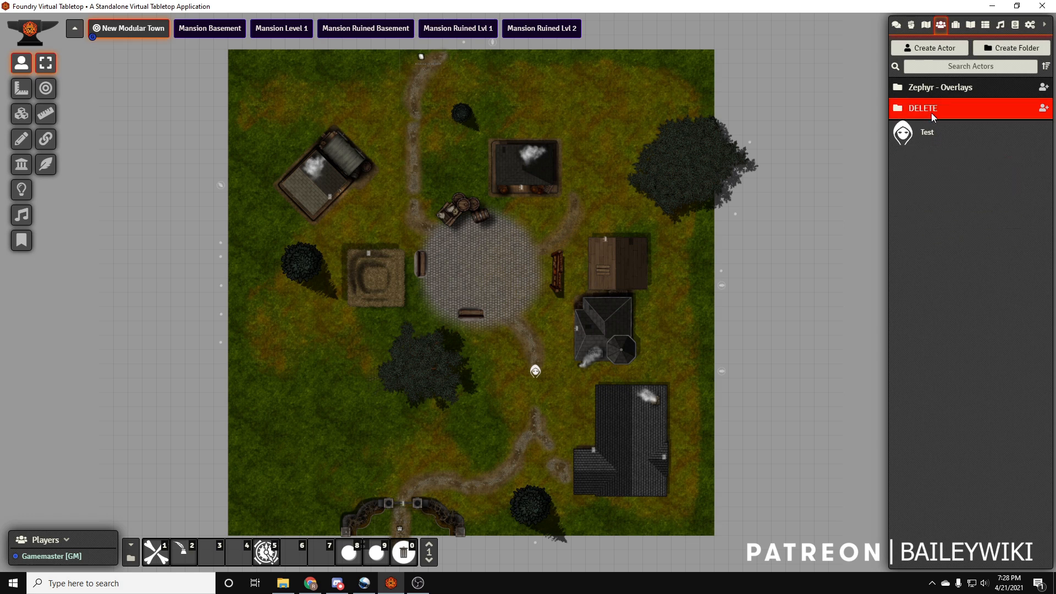
right_click(932, 115)
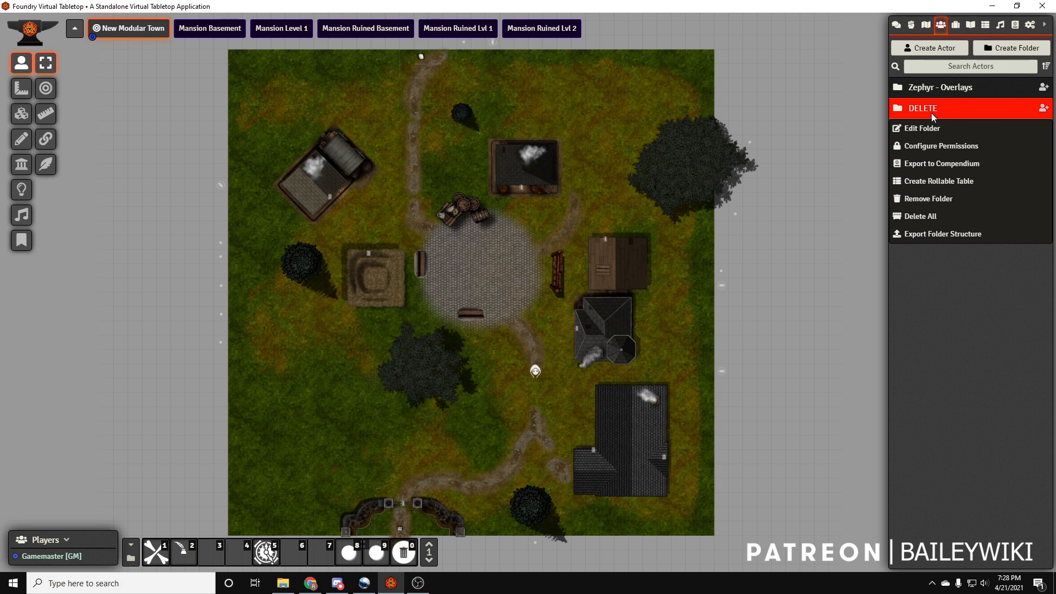
left_click(931, 218)
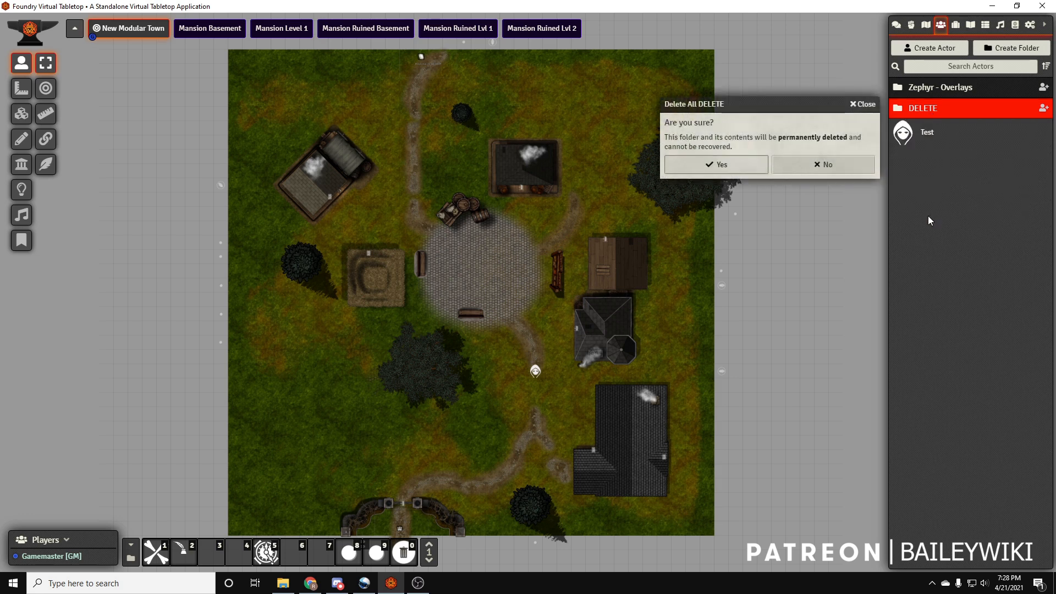
left_click(703, 165)
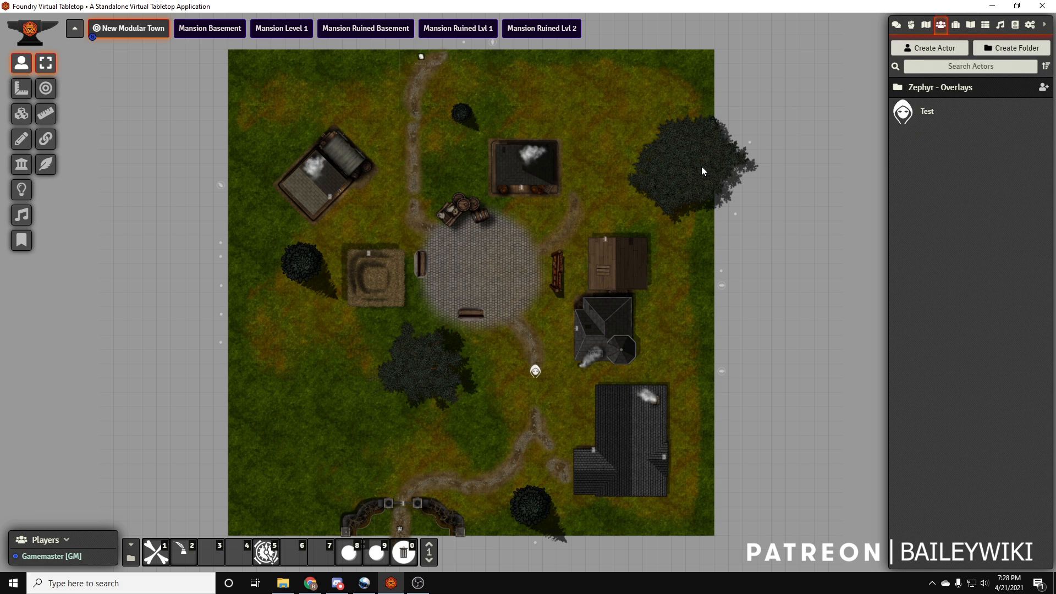